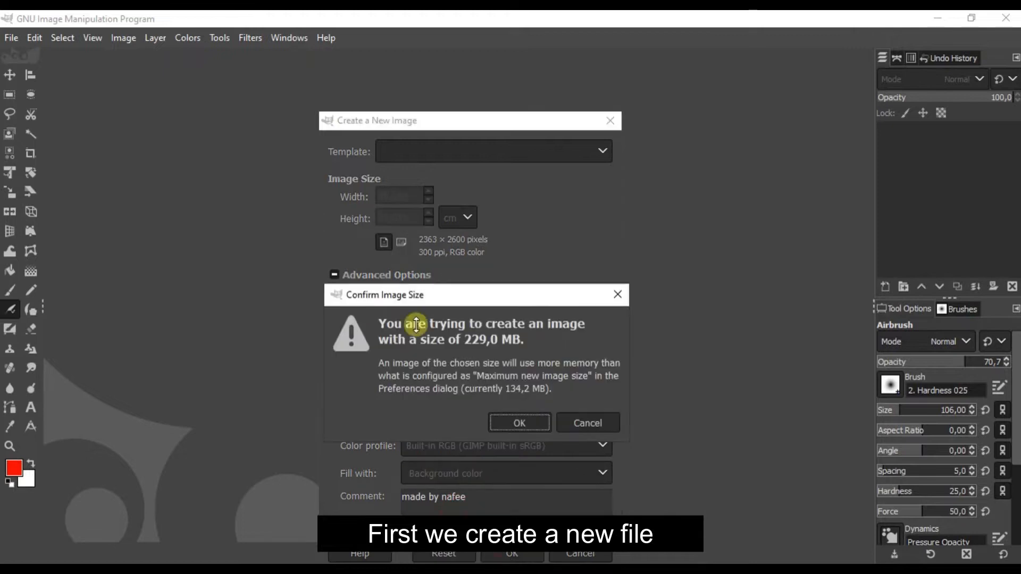
Step: Bring the Obito Uchiha drawing into the new 2363 × 2600 pixel image and scale it up to cover the canvas
key(m)
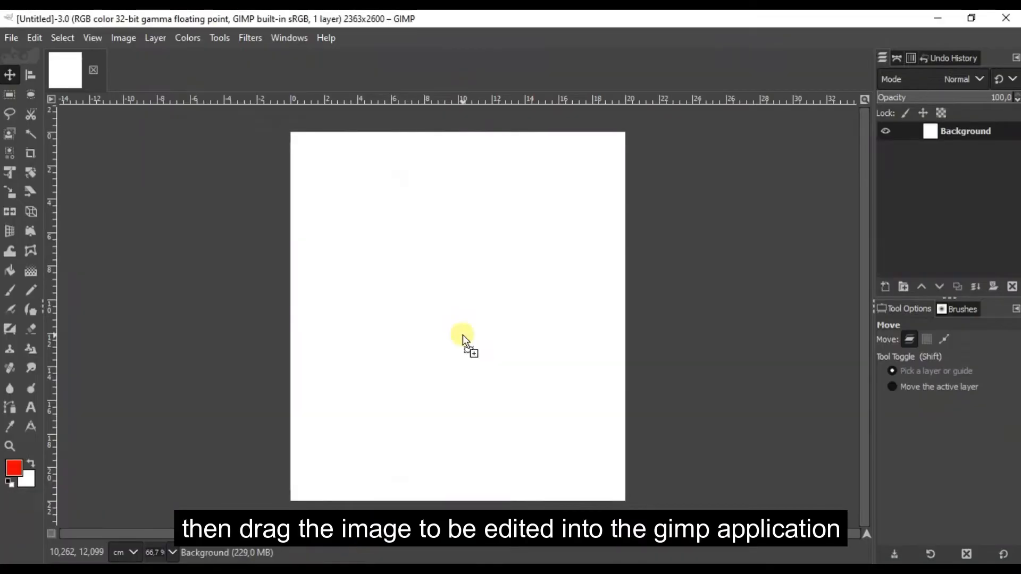
drag(462, 334, 463, 334)
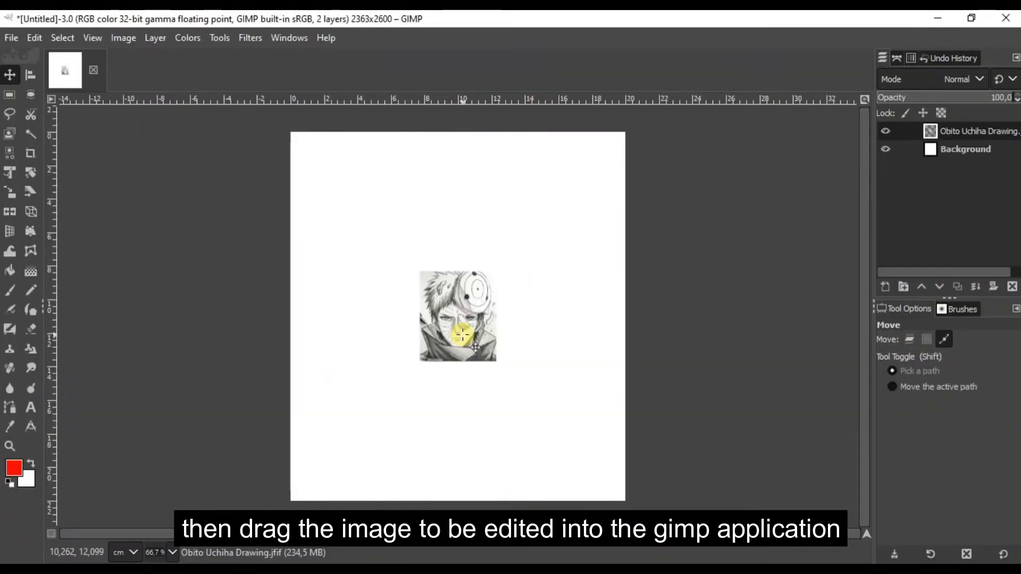
key(shift+t)
click(463, 334)
drag(415, 267, 276, 107)
click(813, 203)
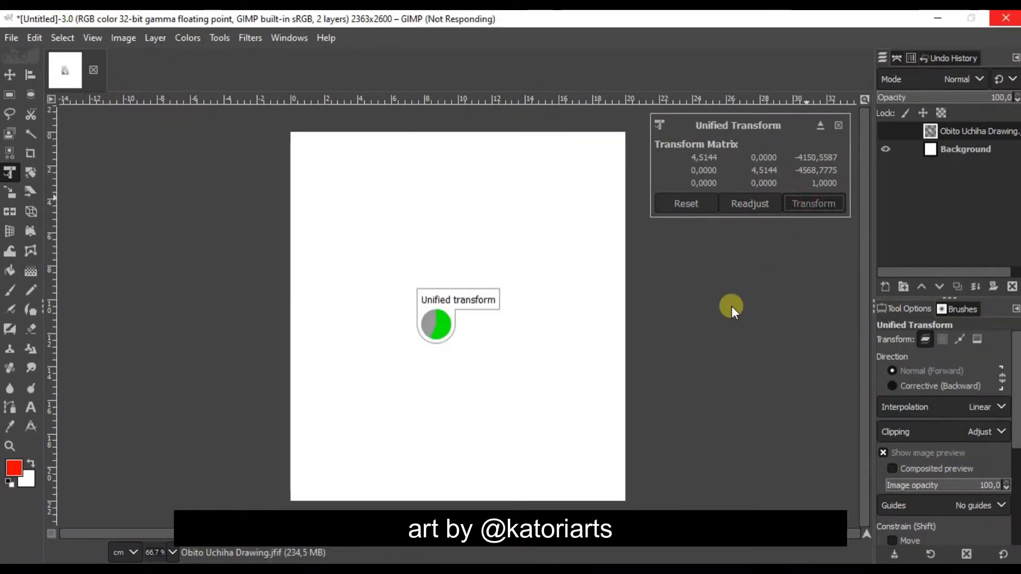
Step: Move the enlarged drawing into position and crop off the parts that extend beyond the canvas
key(m)
drag(562, 304, 559, 319)
click(30, 153)
click(308, 164)
click(326, 353)
key(m)
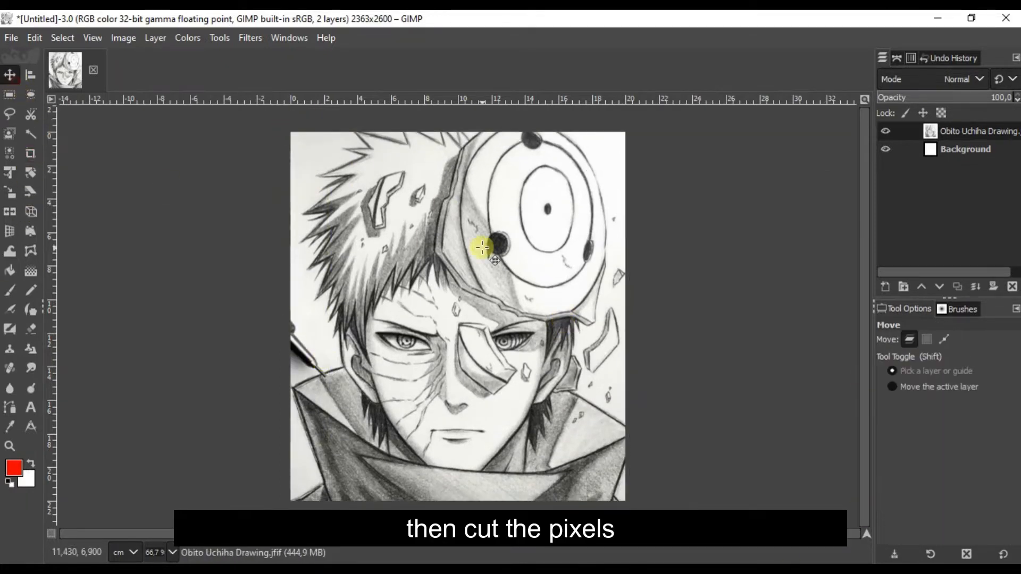
Step: Lock the position of the drawing layer
click(922, 113)
click(604, 246)
click(10, 93)
click(10, 75)
click(385, 257)
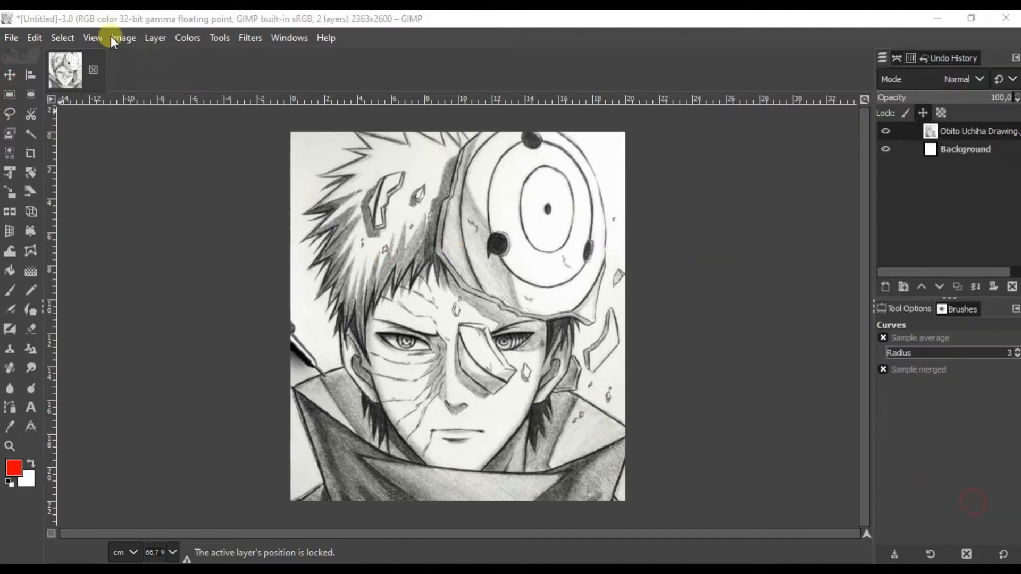
Step: Darken the drawing strongly by lowering its exposure
click(187, 38)
click(229, 153)
drag(799, 157, 738, 166)
click(873, 324)
scroll(433, 381, down, 1)
scroll(433, 381, up, 2)
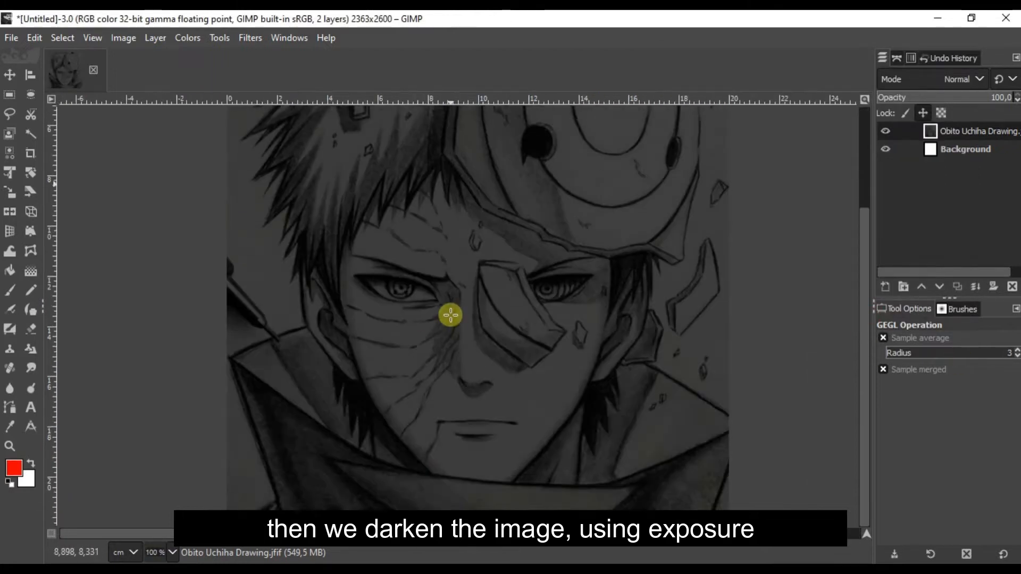
Step: Rename the drawing layer to "obito uchiha"
scroll(450, 315, down, 2)
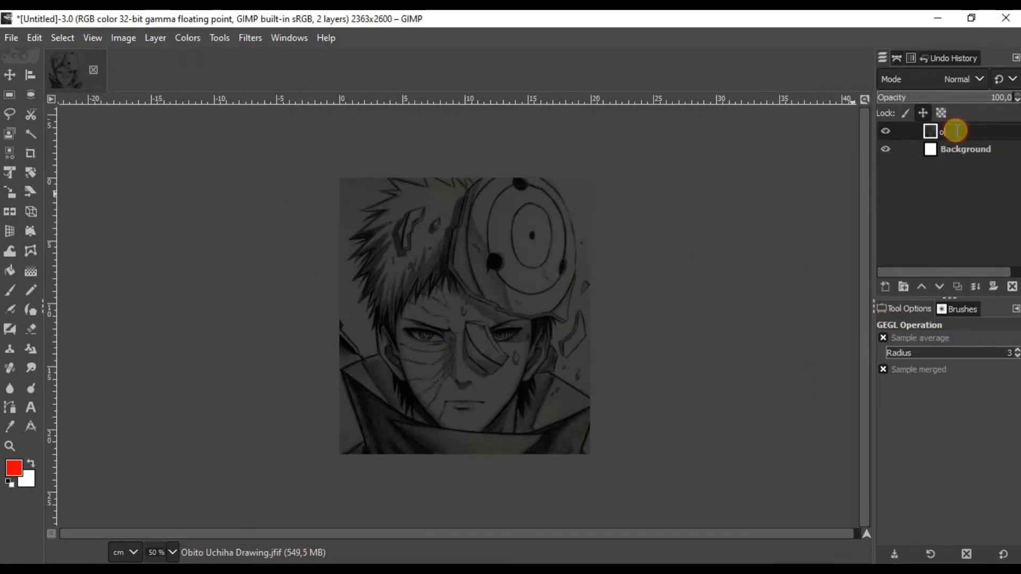
key(Return)
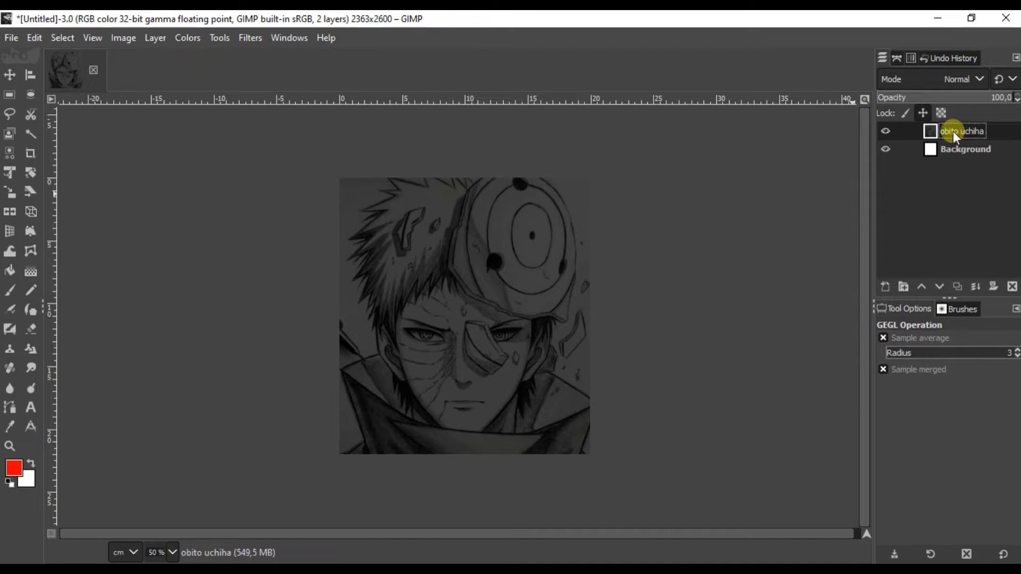
click(17, 74)
scroll(367, 312, up, 4)
scroll(369, 251, down, 3)
Step: Sharpen the drawing with Unsharp Mask at a radius of 14.018
click(250, 37)
mouse_move(372, 165)
click(499, 278)
scroll(319, 307, up, 3)
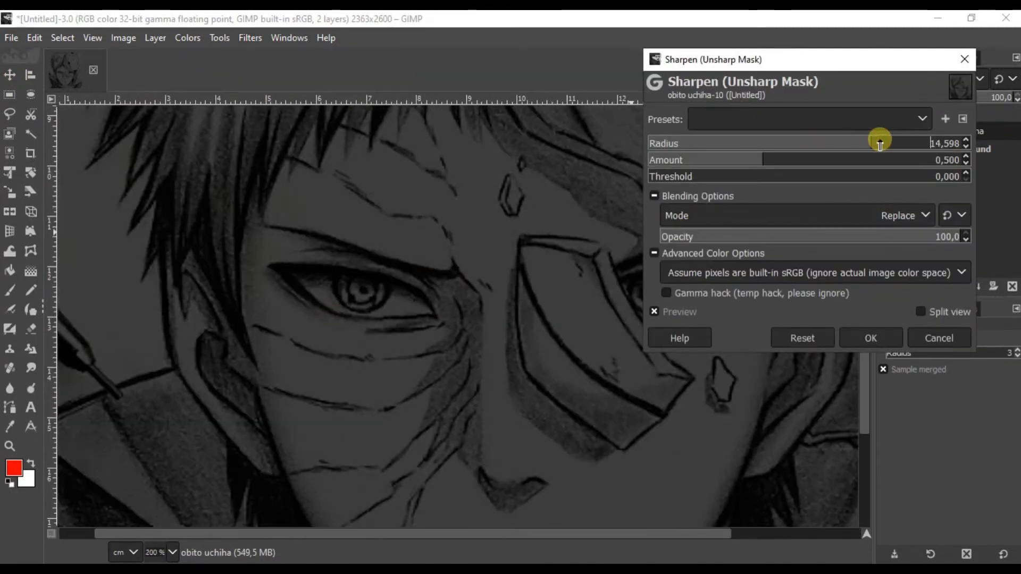
drag(831, 142, 879, 143)
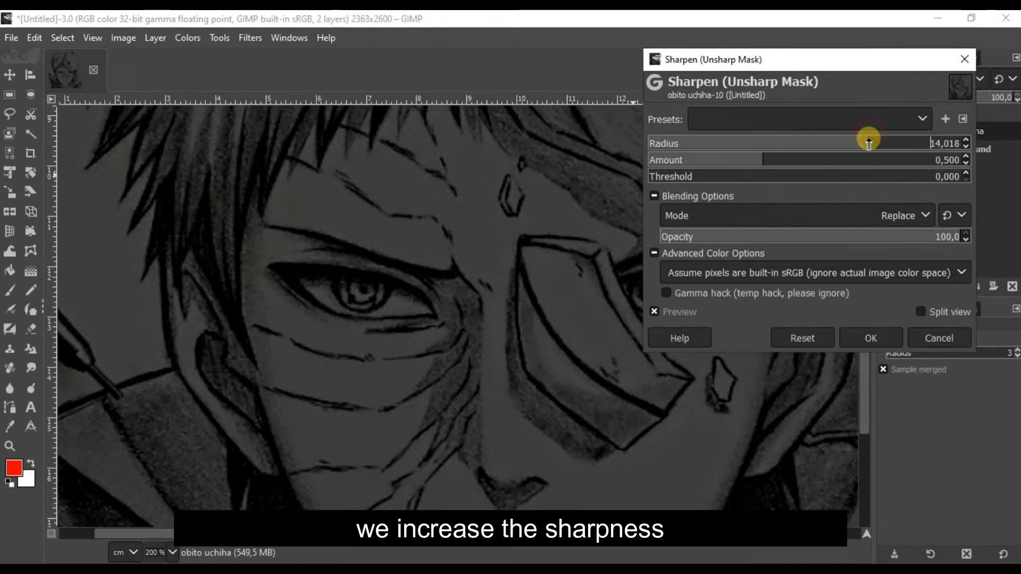
click(871, 338)
scroll(563, 328, down, 3)
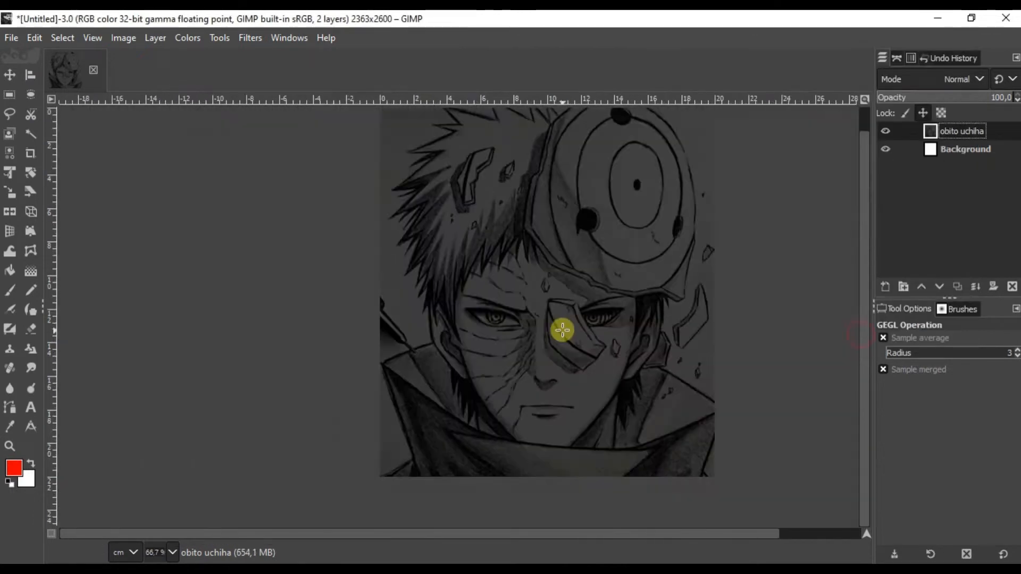
scroll(622, 312, up, 1)
Step: Duplicate the obito uchiha layer and hide the original beneath the copy
click(10, 75)
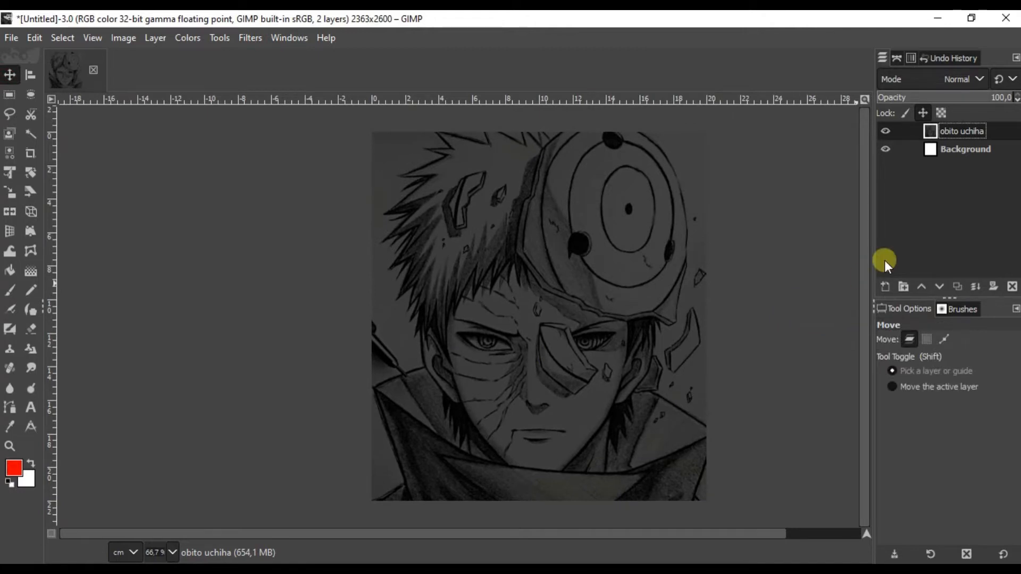
right_click(1010, 139)
click(902, 186)
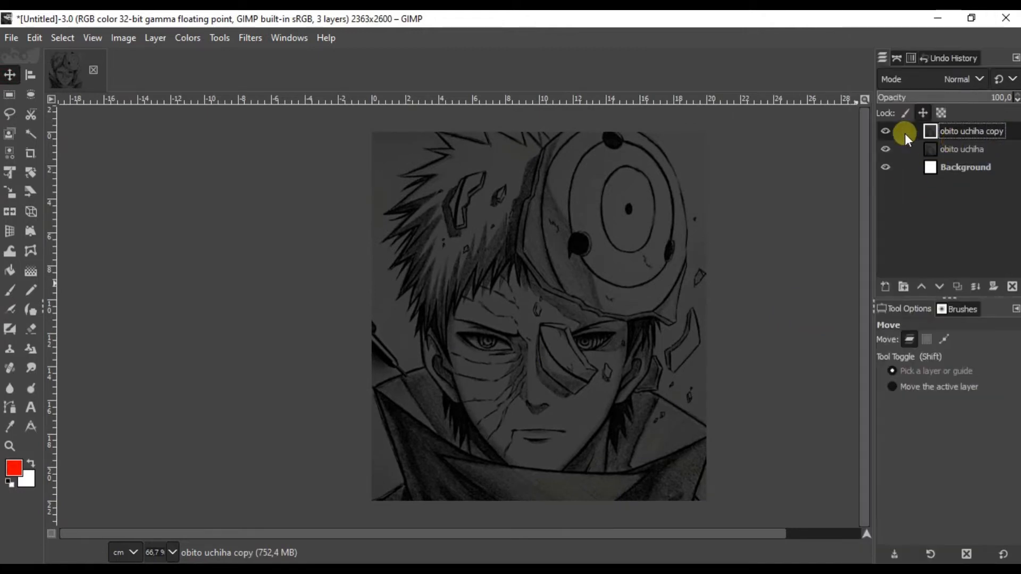
key(b)
scroll(460, 390, up, 2)
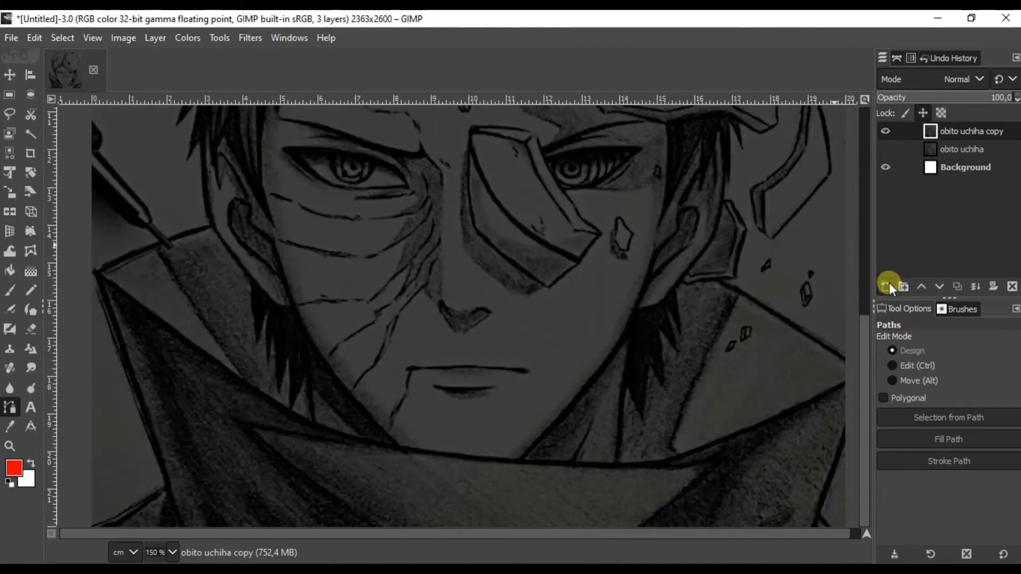
Step: Add a transparent layer named "glow orange" above the drawing copy
click(887, 286)
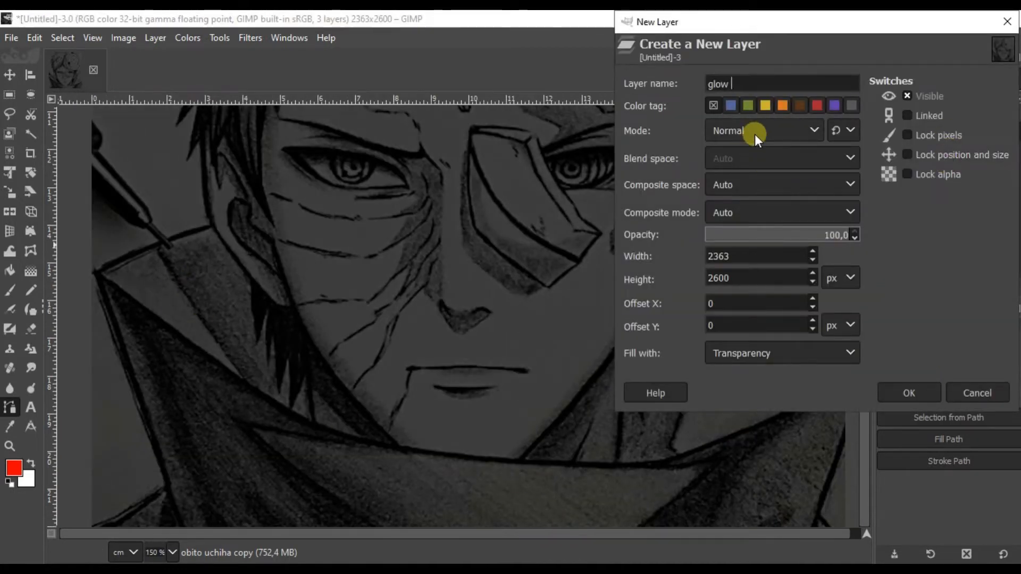
text(glow orange)
key(Return)
scroll(202, 244, up, 2)
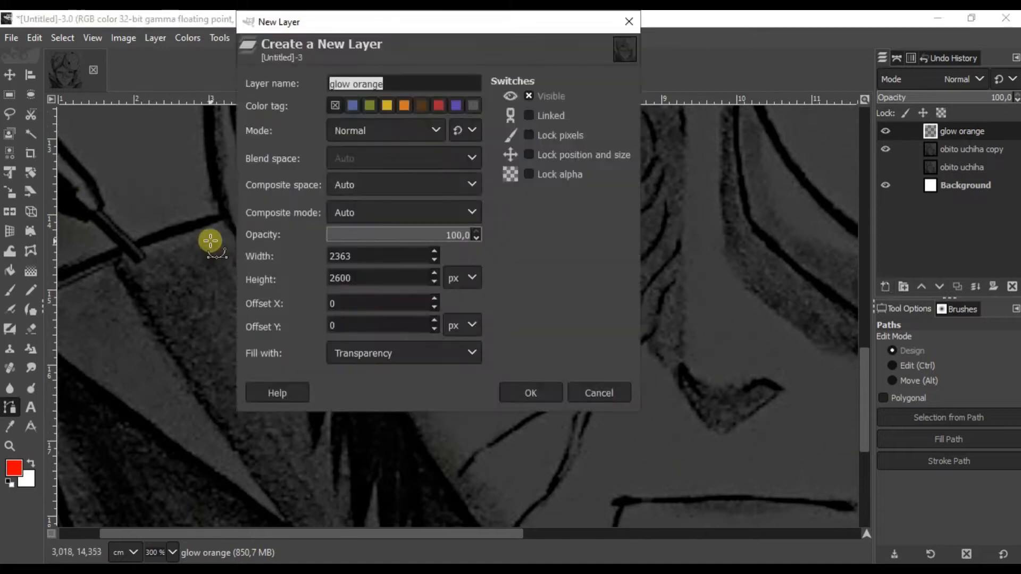
Step: Trace a path along the upper and lower edges of the collar lining on the left side of the neck
click(225, 219)
scroll(341, 200, up, 2)
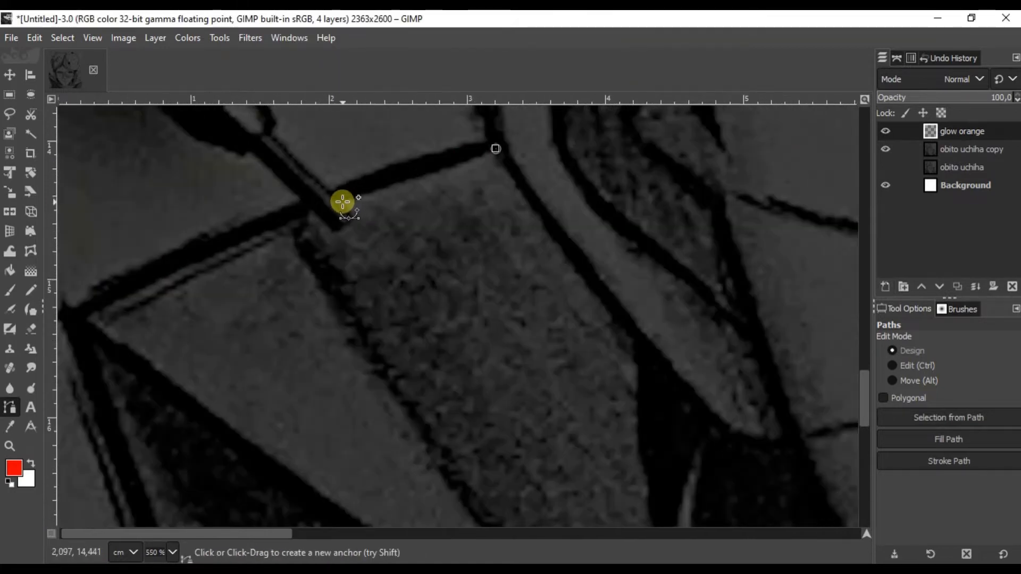
click(342, 197)
scroll(342, 197, up, 1)
click(300, 214)
scroll(301, 214, down, 2)
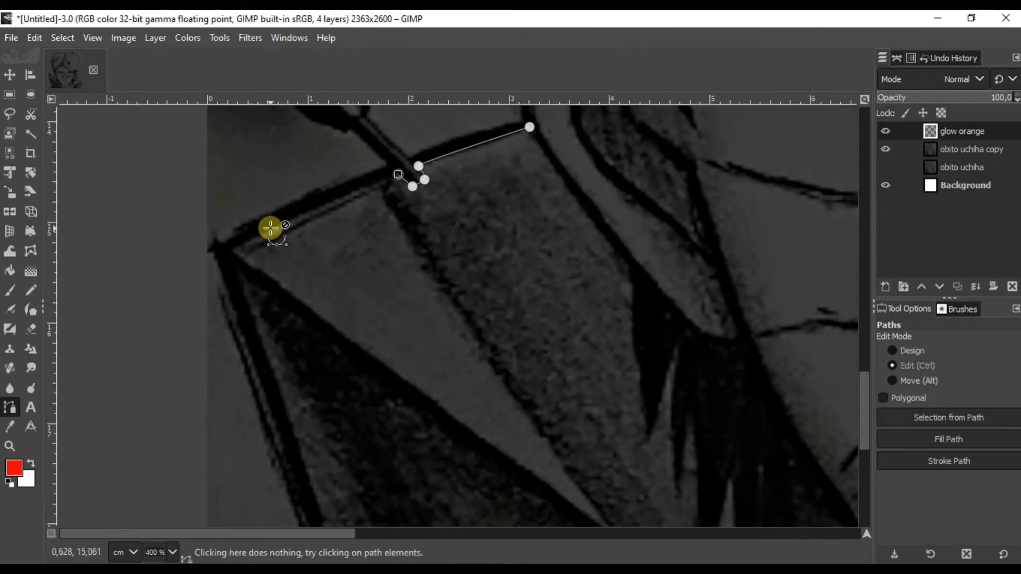
click(216, 243)
click(499, 342)
click(593, 399)
Step: Continue the left collar path around the jagged hair tips back up the side of the neck
click(582, 309)
click(547, 373)
drag(539, 326, 541, 242)
click(531, 248)
click(512, 340)
click(501, 255)
click(492, 178)
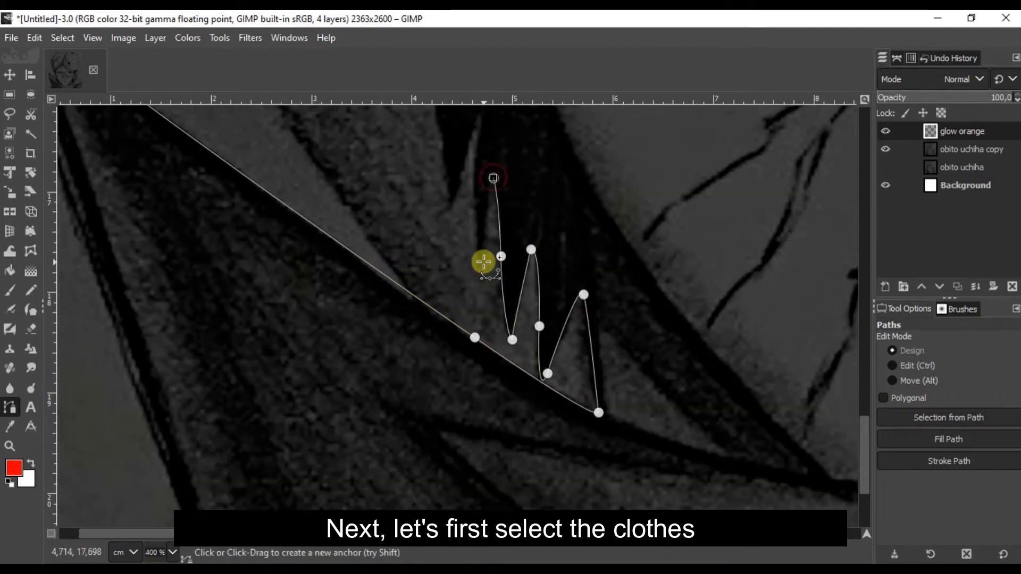
click(483, 266)
scroll(473, 170, up, 1)
click(488, 210)
click(455, 328)
scroll(515, 288, down, 4)
Step: Trace a path along the outer edges of the collar lining on the right side of the neck
click(439, 299)
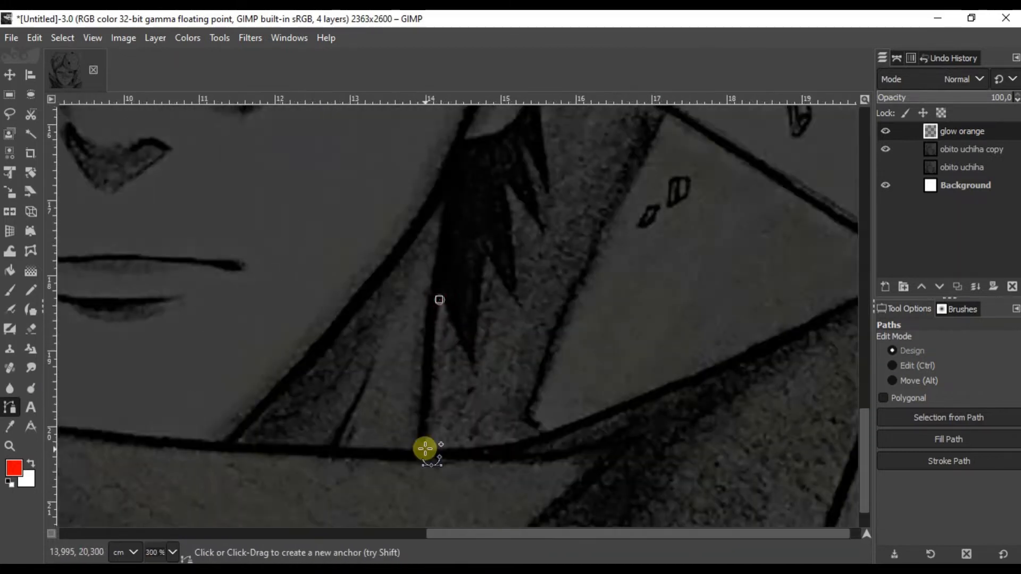
click(425, 449)
drag(590, 337, 816, 223)
click(702, 264)
click(597, 212)
click(616, 235)
drag(577, 242, 565, 247)
Step: Follow the jagged hair tips on the right side with path anchors back to the right collar outline's start
click(558, 240)
click(544, 258)
click(555, 343)
scroll(553, 331, up, 1)
drag(538, 312, 528, 289)
click(523, 287)
click(538, 351)
click(549, 401)
scroll(425, 425, down, 1)
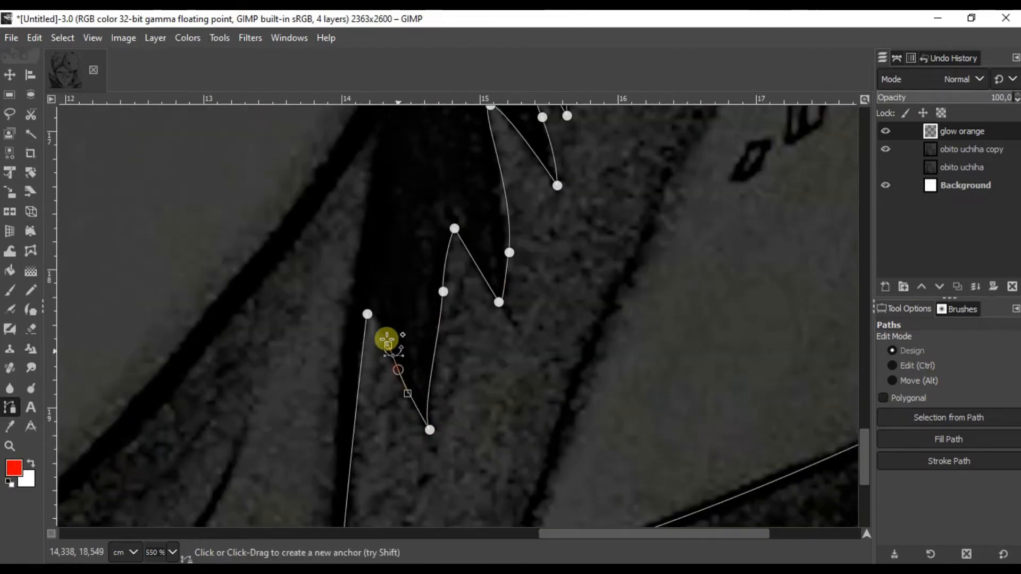
scroll(387, 304, down, 2)
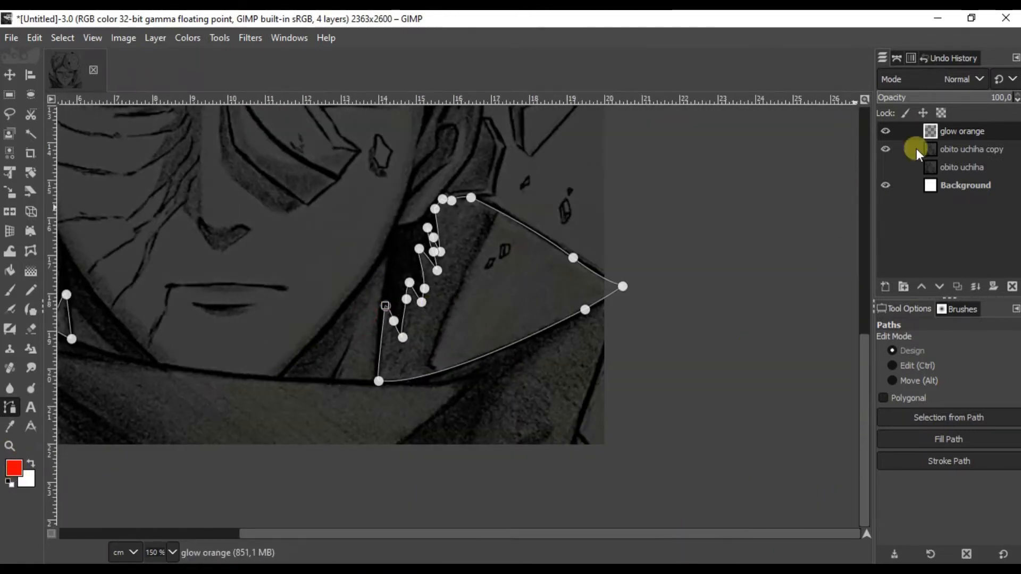
Step: Rename the glow orange layer to "glow red" and fill the traced collar path with solid red
double_click(969, 131)
text(red)
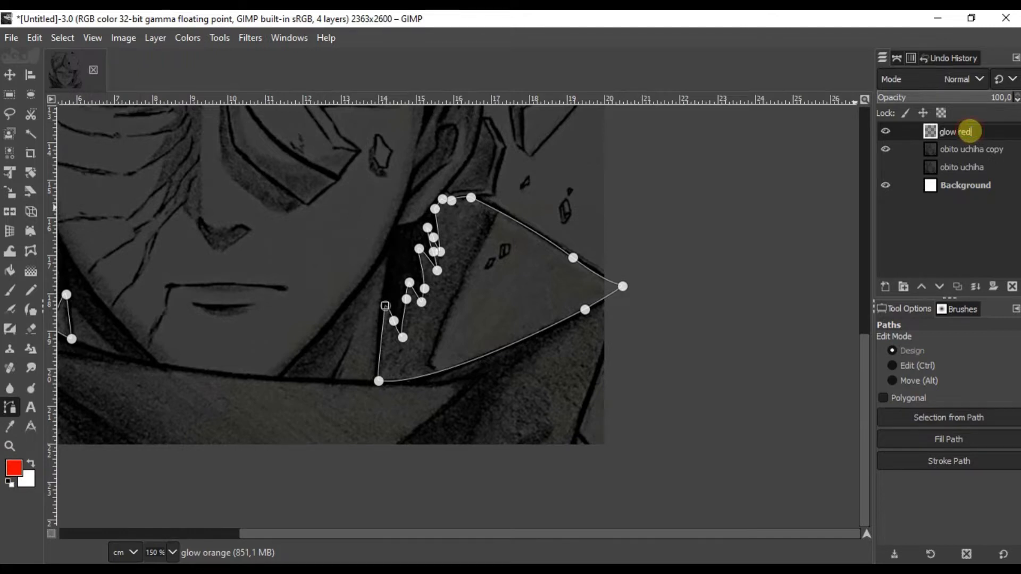
click(975, 436)
click(909, 501)
click(10, 75)
scroll(498, 291, down, 2)
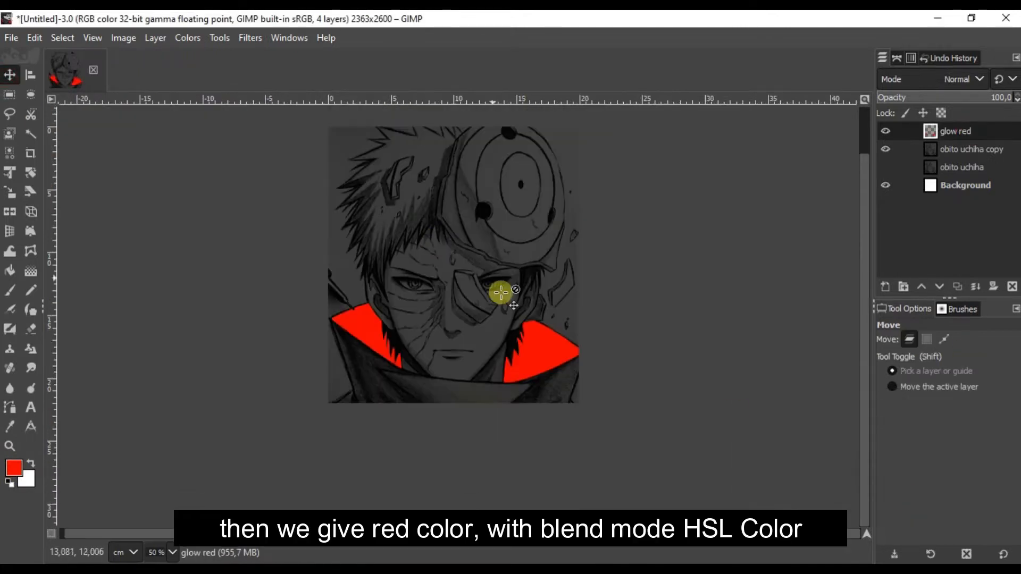
Step: Set the glow red layer's blend mode to HSL Color
scroll(548, 369, down, 1)
click(951, 80)
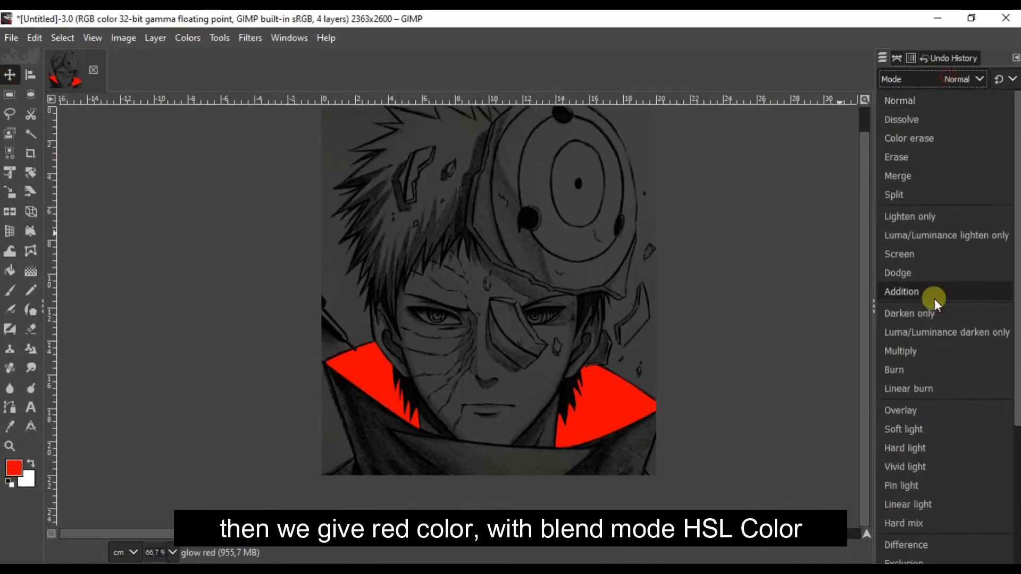
scroll(934, 372, down, 3)
click(934, 461)
click(985, 132)
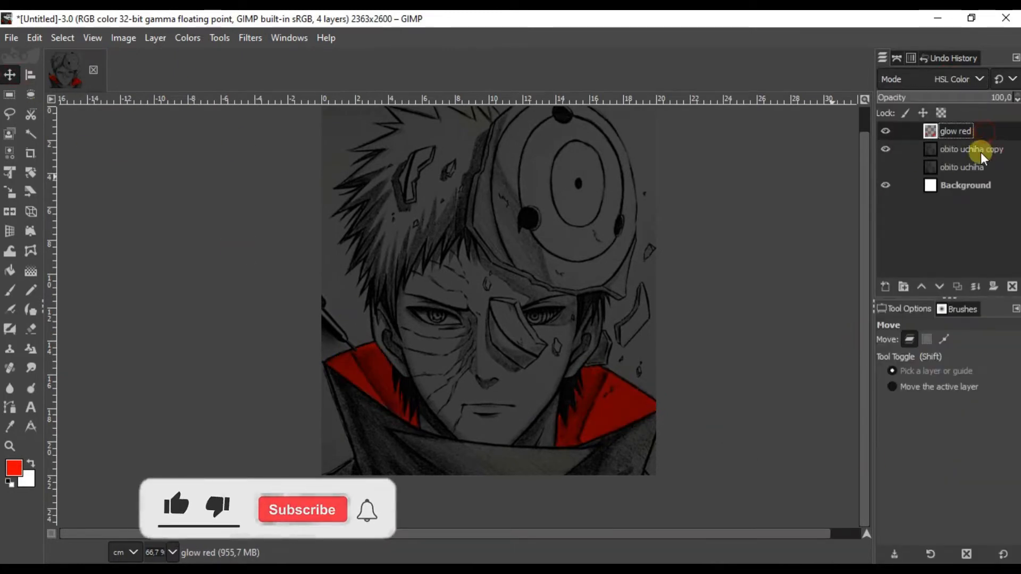
Step: Add a transparent layer named "glow orange" and load the glow red shape as a selection for it
click(896, 287)
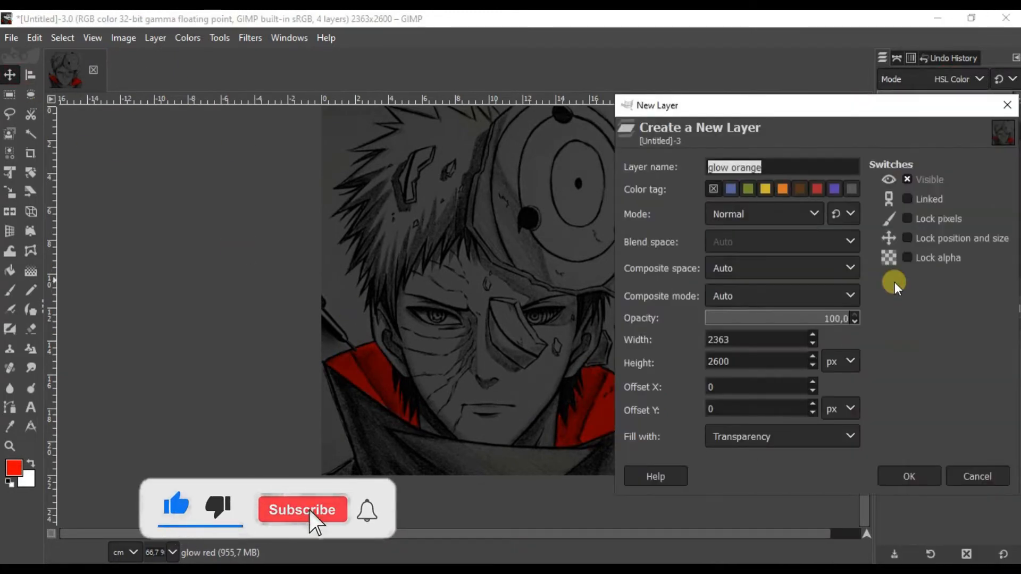
text(glow orange)
key(Return)
right_click(968, 149)
click(864, 518)
click(951, 131)
Step: Choose the Airbrush and set the foreground color to orange
click(11, 330)
click(14, 468)
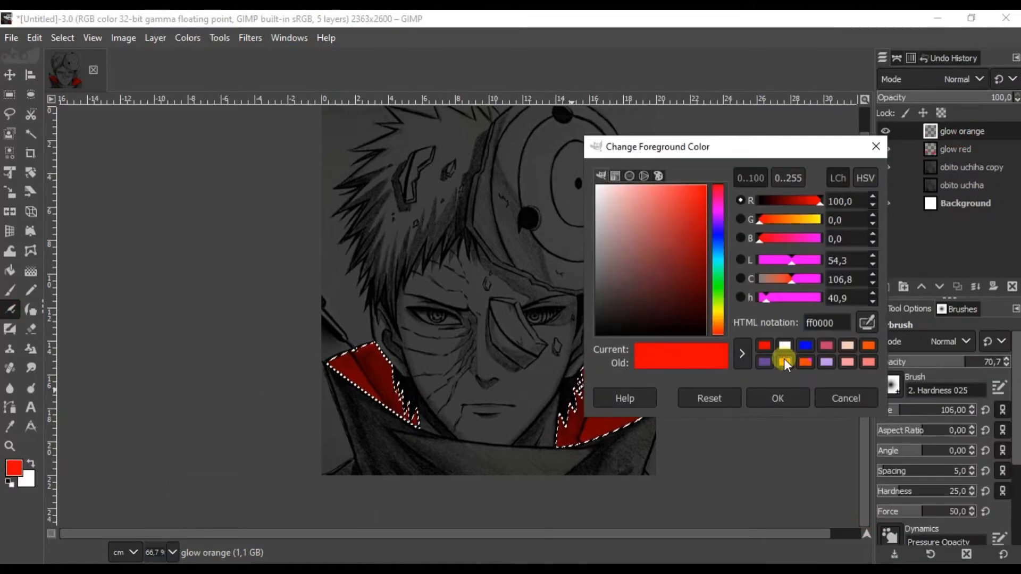
click(784, 361)
click(869, 345)
click(787, 398)
scroll(400, 413, up, 2)
drag(440, 434, 433, 420)
key(ctrl+z)
Step: Airbrush orange along the inner part of the left collar, lowering opacity to 22.2 and enlarging the brush to 175
click(903, 360)
scroll(296, 418, up, 1)
mouse_move(493, 450)
mouse_down()
mouse_move(495, 427)
mouse_move(465, 368)
mouse_up()
click(906, 408)
mouse_move(442, 426)
mouse_down()
mouse_move(406, 218)
mouse_move(372, 180)
mouse_up()
drag(449, 372, 442, 255)
scroll(399, 303, down, 1)
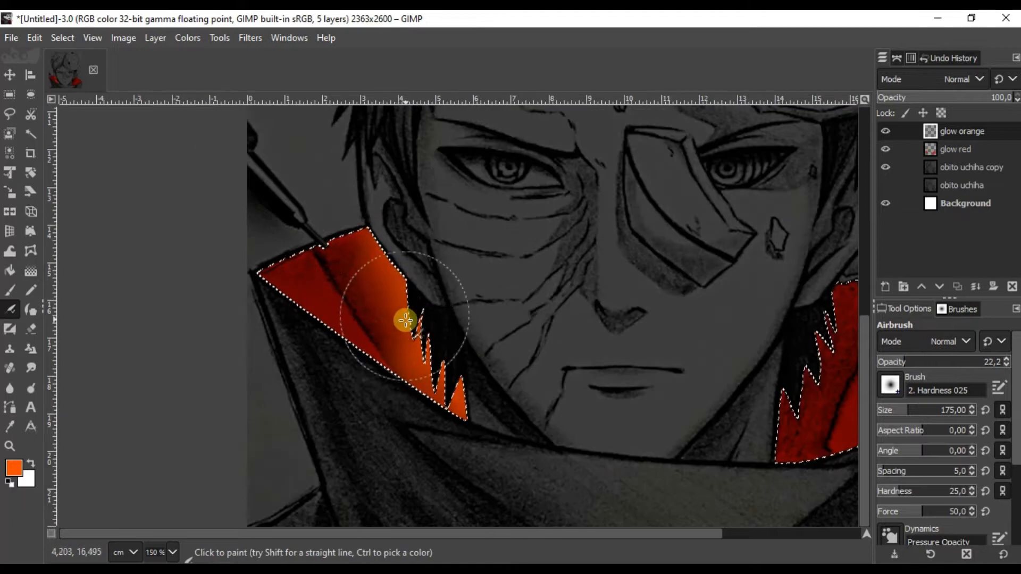
Step: Airbrush orange over the right collar inside the selection
drag(793, 420, 588, 370)
mouse_move(601, 348)
mouse_down()
mouse_move(563, 385)
mouse_move(627, 262)
mouse_move(614, 379)
mouse_up()
scroll(615, 380, down, 2)
scroll(436, 335, up, 2)
Step: Try out blend modes from Screen through Vivid light on the glow orange layer
click(951, 79)
click(898, 252)
click(946, 78)
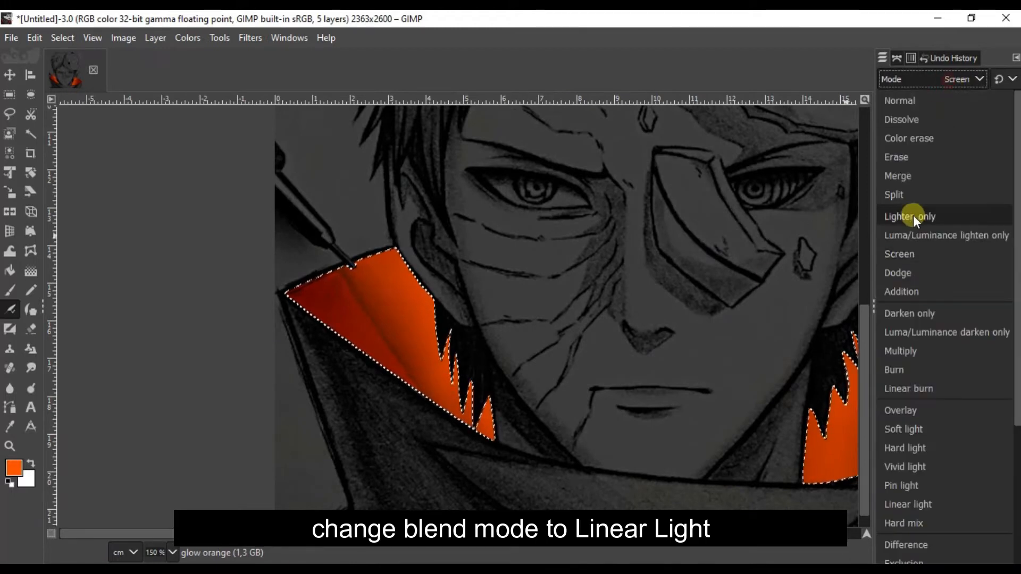
click(909, 272)
key(Down)
key(Down)
key(Down)
key(Down)
key(Down)
key(Down)
key(Down)
key(Down)
key(Down)
key(Down)
key(Down)
key(Down)
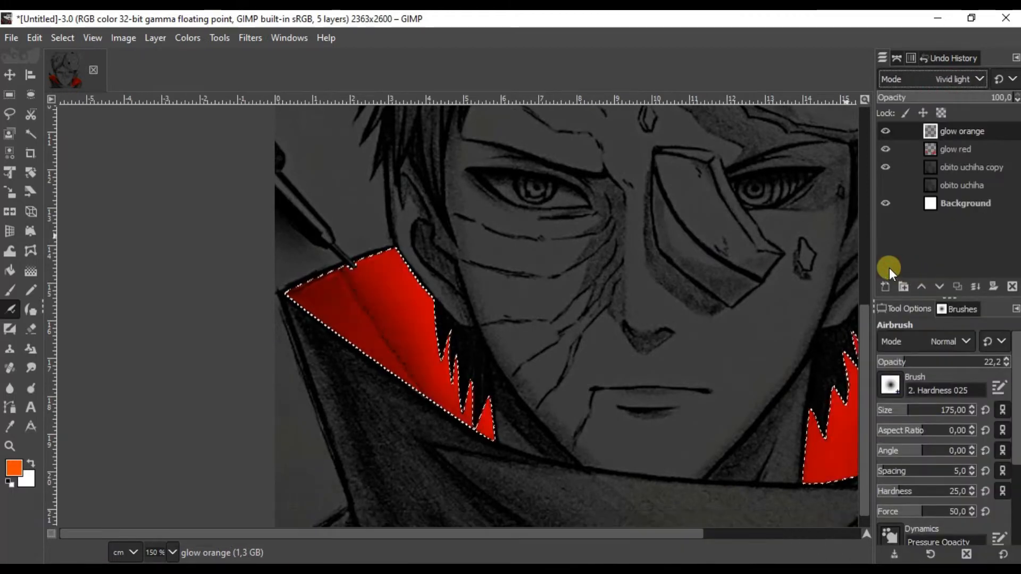
Step: Set the glow orange layer's blend mode to Linear light
click(10, 75)
click(936, 79)
click(936, 504)
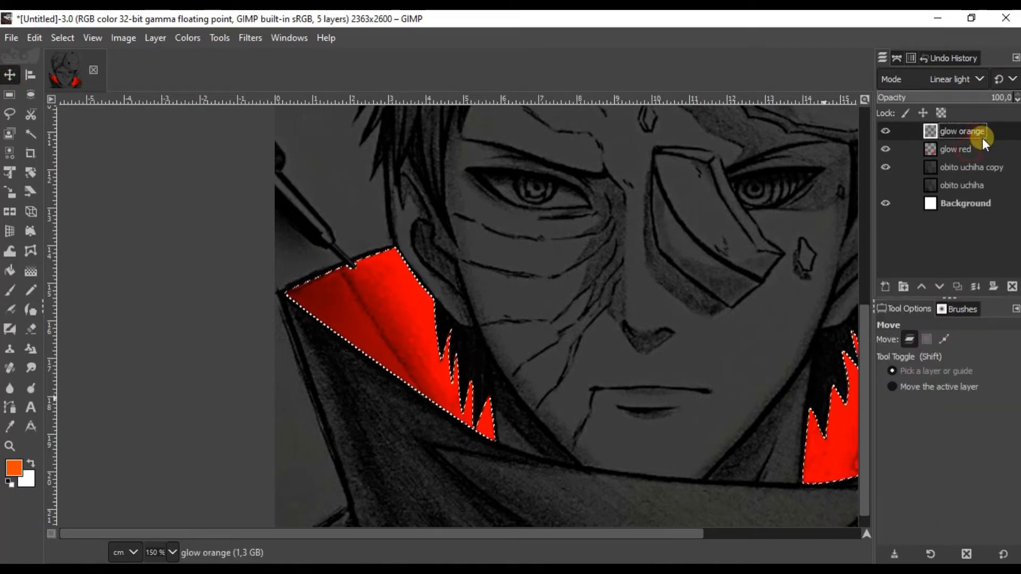
Step: Add a transparent layer named "glow yellow" above the glow orange layer
key(shift+ctrl+n)
text(glow yellow)
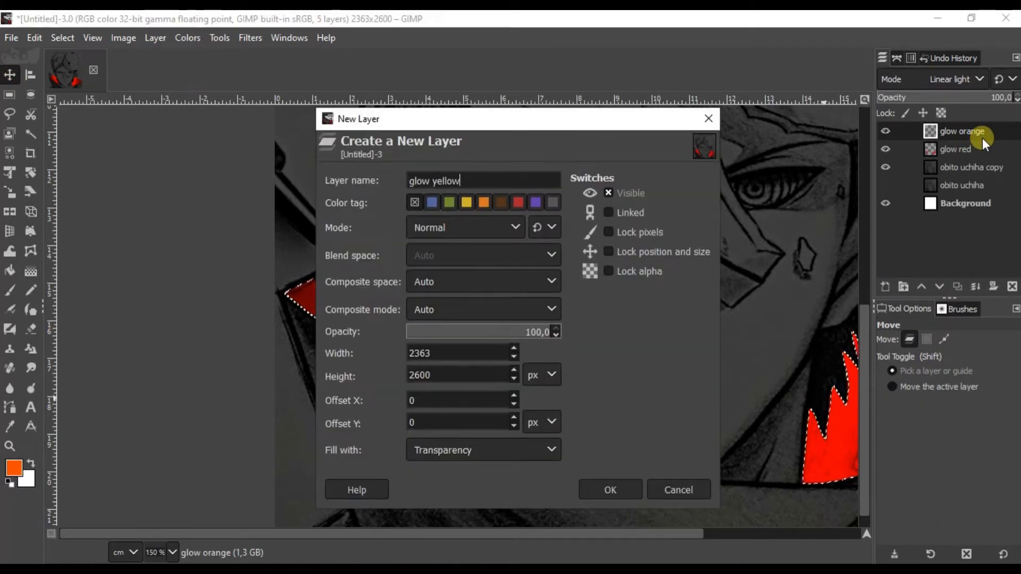
key(Return)
Step: Set the foreground color to a golden yellow
click(13, 467)
click(784, 362)
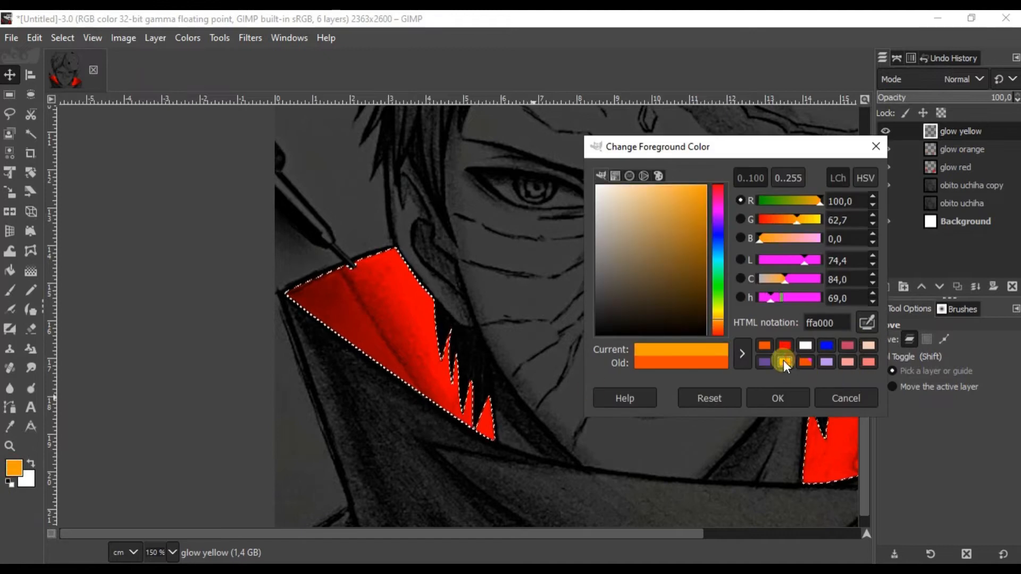
click(718, 313)
click(684, 209)
click(776, 399)
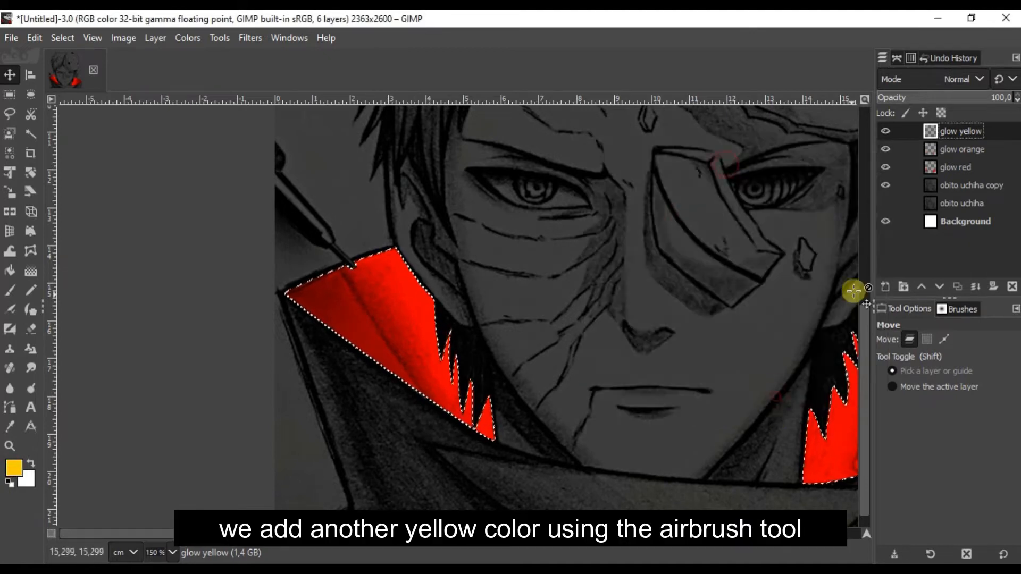
Step: Airbrush golden yellow over the parts of both selected collar flaps nearest the neck on the glow yellow layer
click(9, 313)
scroll(516, 420, up, 1)
click(503, 406)
click(392, 222)
scroll(416, 251, down, 1)
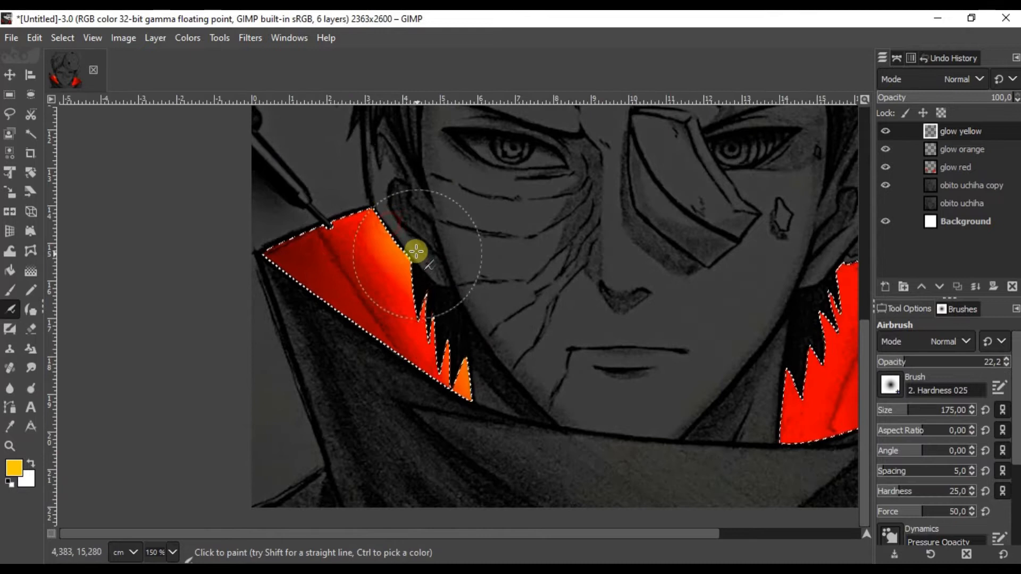
drag(416, 251, 429, 272)
drag(767, 225, 529, 175)
mouse_move(524, 383)
mouse_down()
mouse_move(573, 233)
mouse_move(607, 203)
mouse_move(556, 415)
mouse_move(572, 239)
mouse_up()
scroll(573, 239, down, 2)
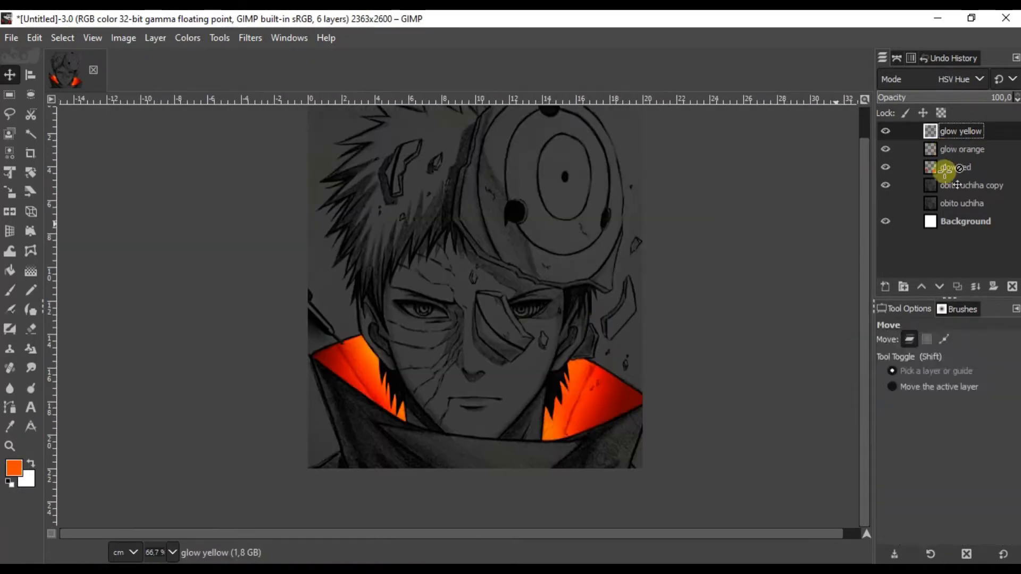
Step: Try out a run of blend modes on the glow yellow layer, including Hard light and Exclusion
click(962, 79)
click(940, 126)
key(Down)
key(Down)
key(Down)
key(Down)
key(Down)
key(Down)
key(Down)
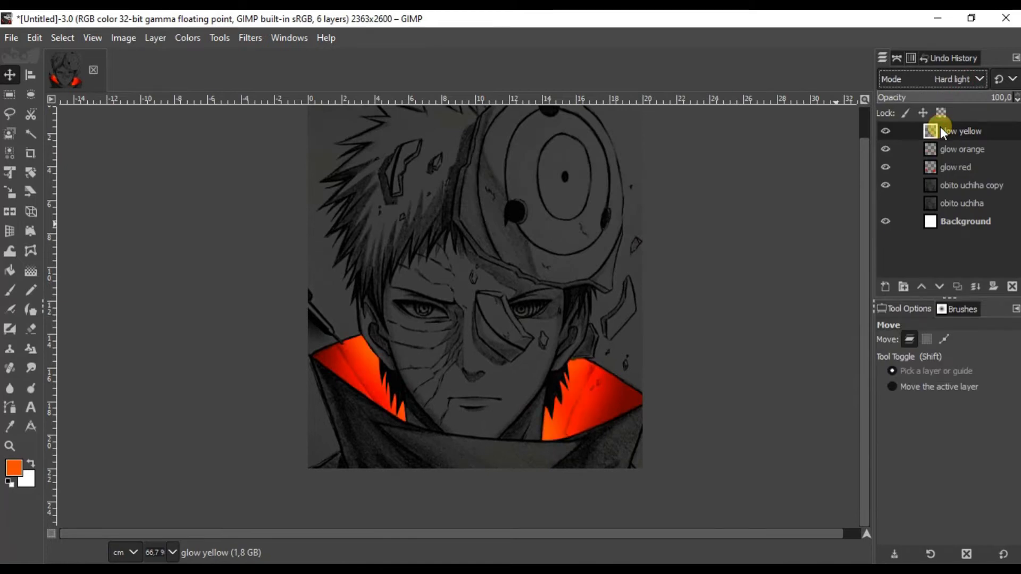
key(Down)
key(Down)
key(Down)
key(Down)
key(Down)
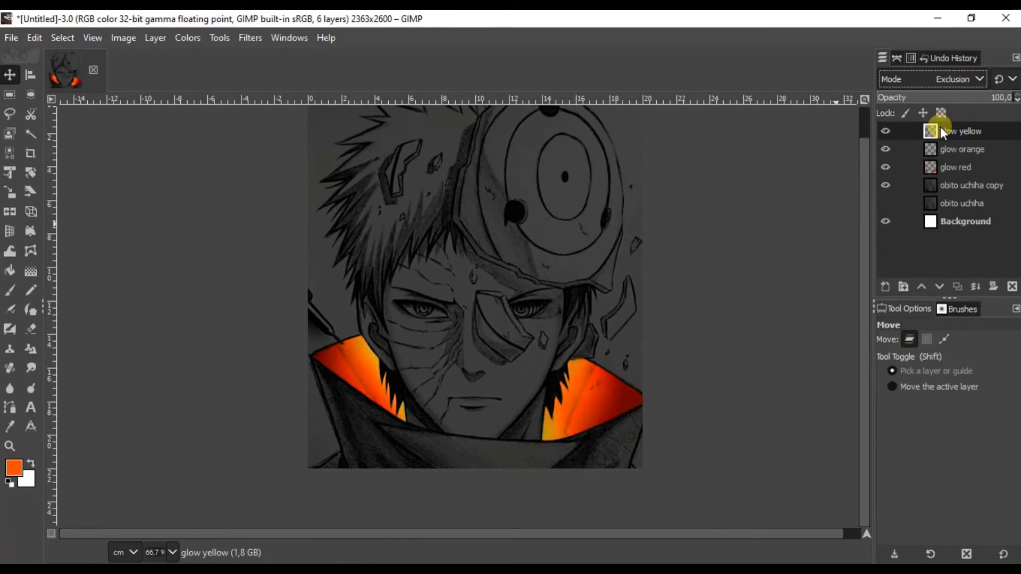
Step: Set the glow yellow layer's blend mode to Addition
click(940, 80)
scroll(918, 372, up, 5)
click(911, 292)
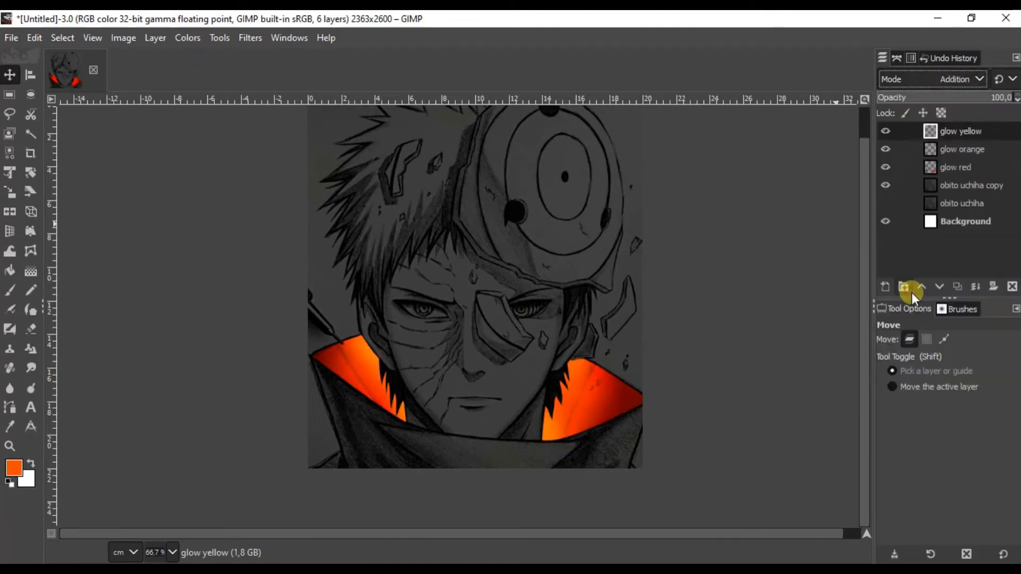
scroll(408, 290, down, 1)
scroll(446, 351, up, 1)
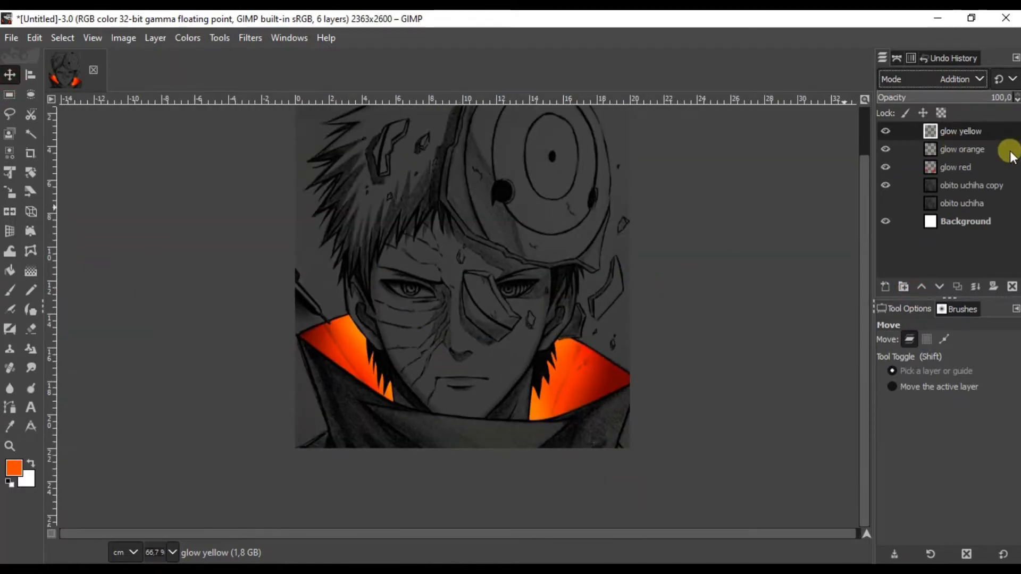
Step: Add a layer named "glow" above glow yellow and use orange ff4c00 as the airbrush's foreground color
key(shift+ctrl+n)
key(Return)
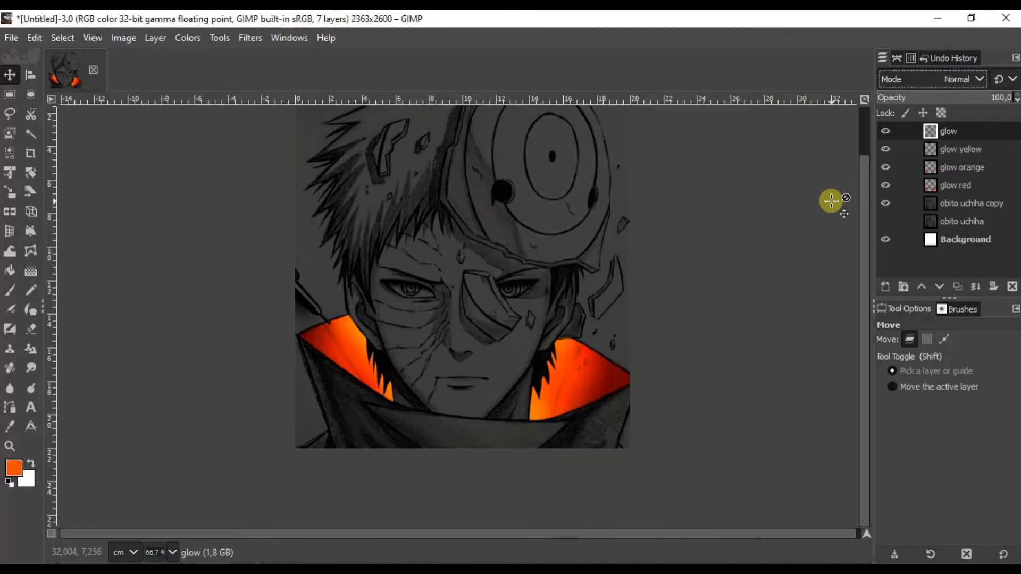
click(15, 310)
click(16, 469)
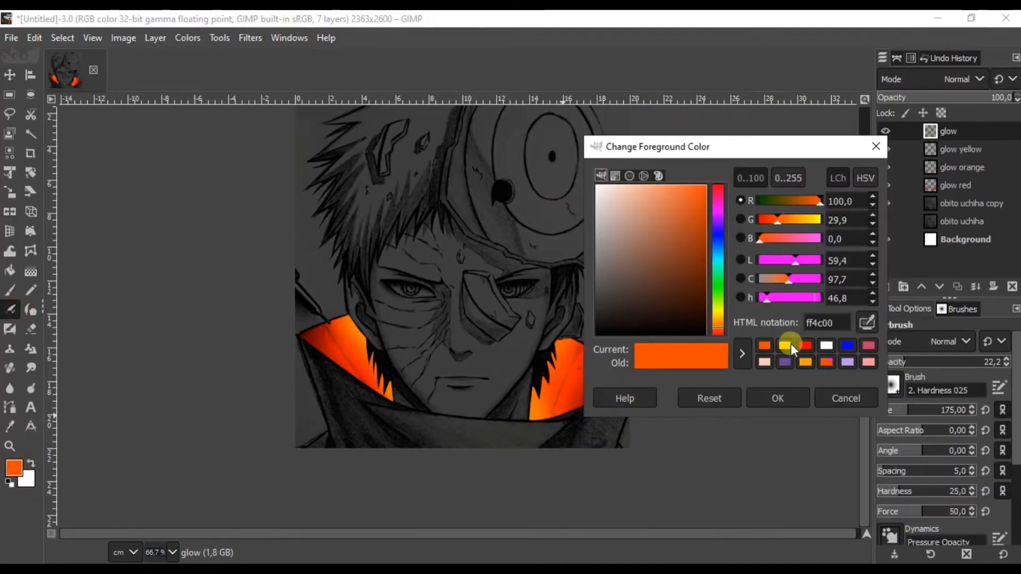
click(786, 395)
Step: Airbrush an orange glow along the outer rim and inner fold of the ear beside the left collar flap
scroll(409, 352, up, 4)
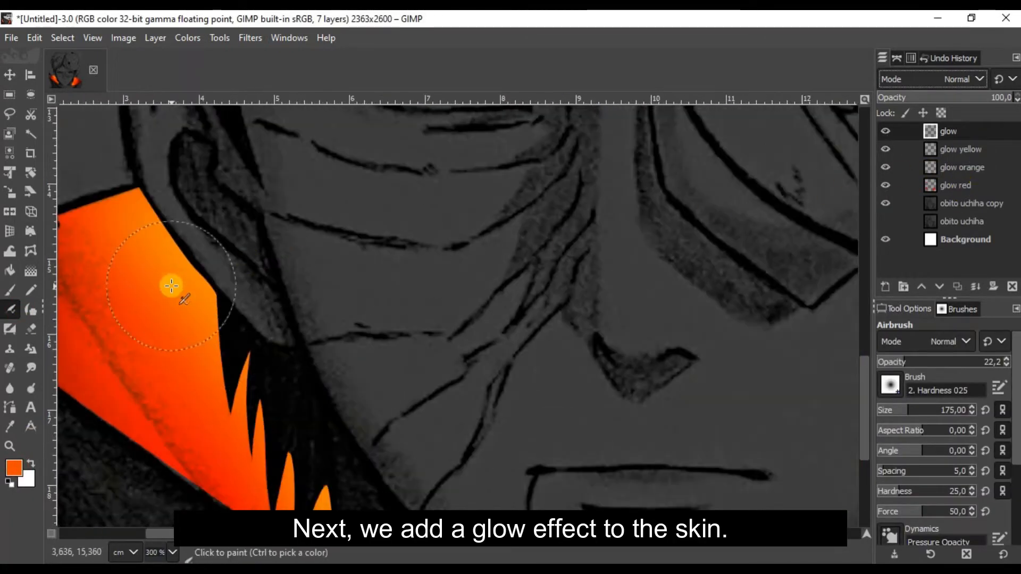
scroll(383, 326, up, 2)
drag(366, 255, 565, 453)
scroll(559, 449, up, 2)
drag(260, 149, 536, 483)
scroll(355, 255, up, 3)
scroll(340, 170, down, 4)
drag(340, 170, 331, 133)
scroll(331, 132, up, 3)
scroll(349, 255, up, 3)
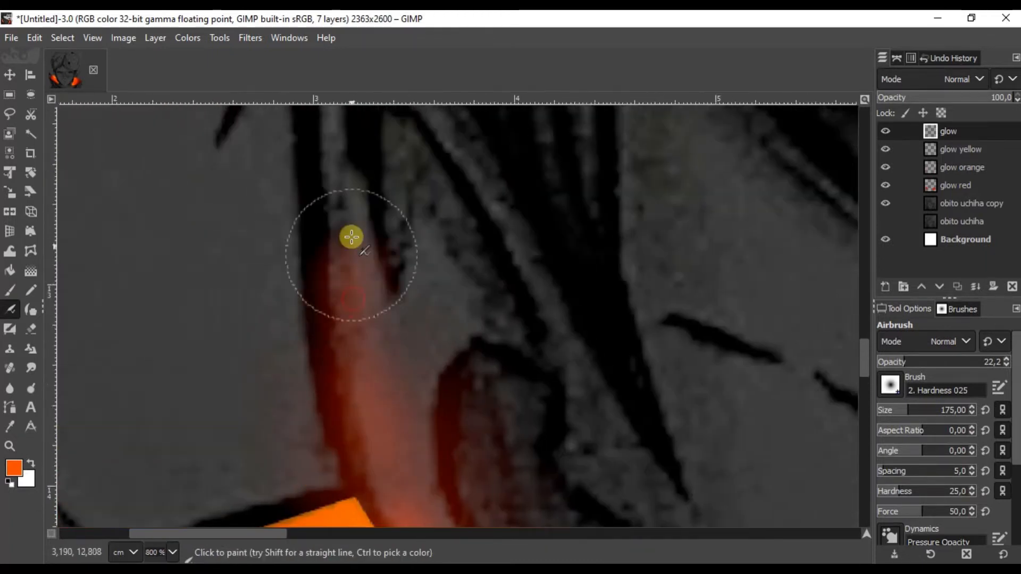
drag(350, 255, 388, 410)
scroll(415, 306, down, 4)
scroll(442, 201, up, 2)
drag(437, 153, 462, 301)
scroll(462, 301, down, 3)
scroll(439, 227, down, 2)
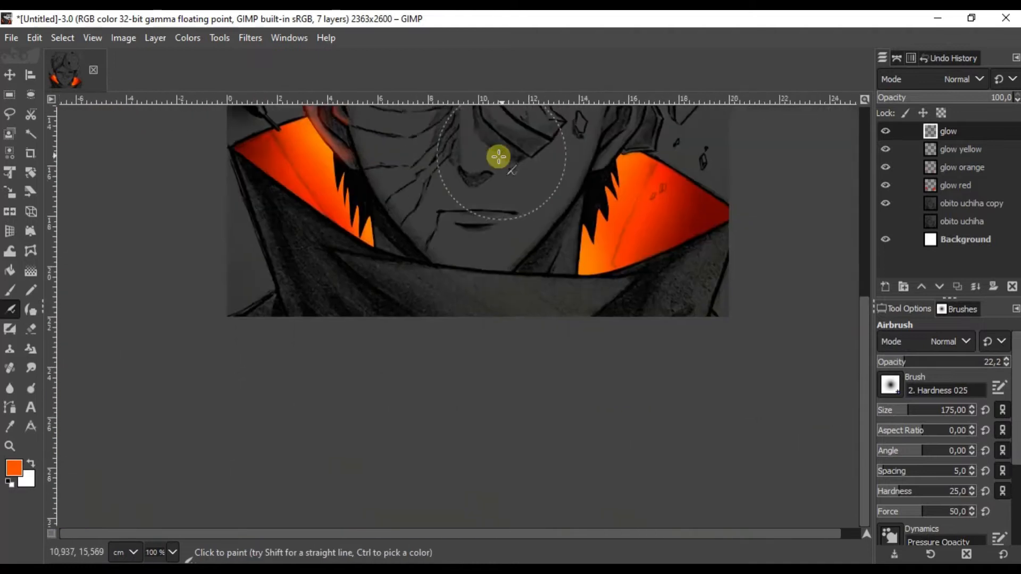
Step: Airbrush a broad, soft orange glow over the skin, cloak and background around both collar flaps
scroll(503, 155, up, 3)
scroll(466, 182, down, 5)
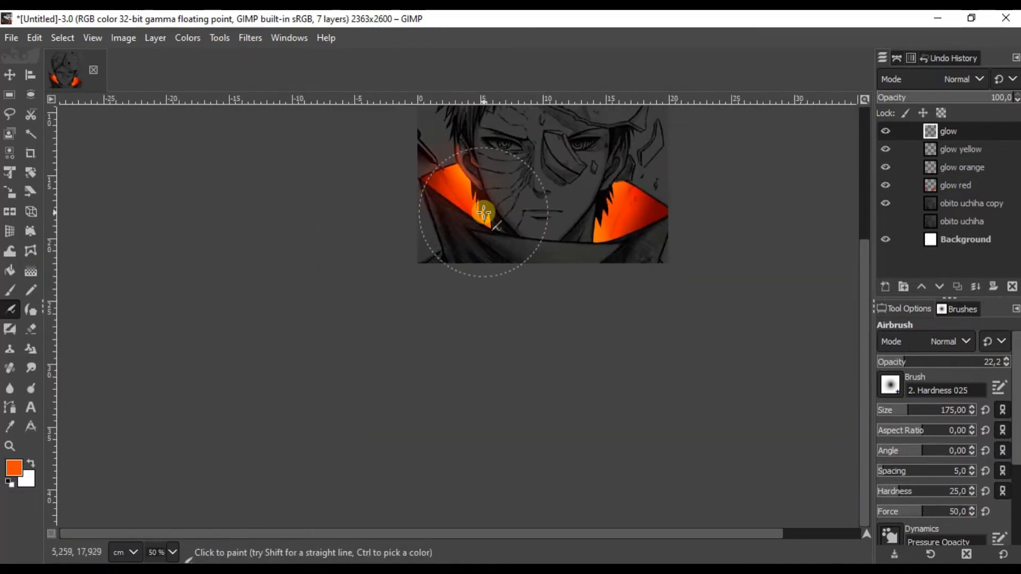
scroll(601, 229, down, 2)
scroll(552, 241, up, 3)
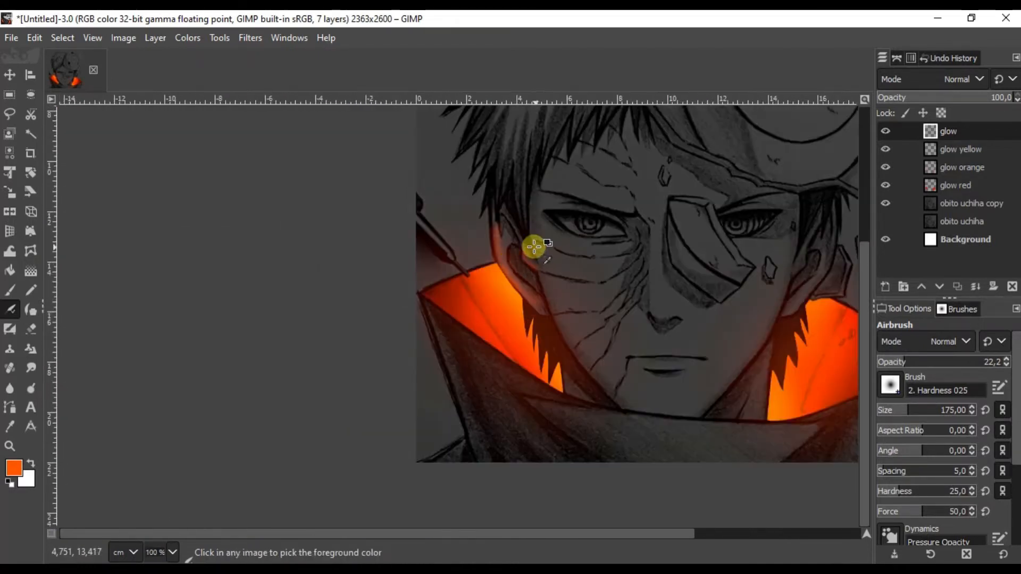
Step: Set the glow layer's blend mode to Linear light
click(965, 78)
click(907, 504)
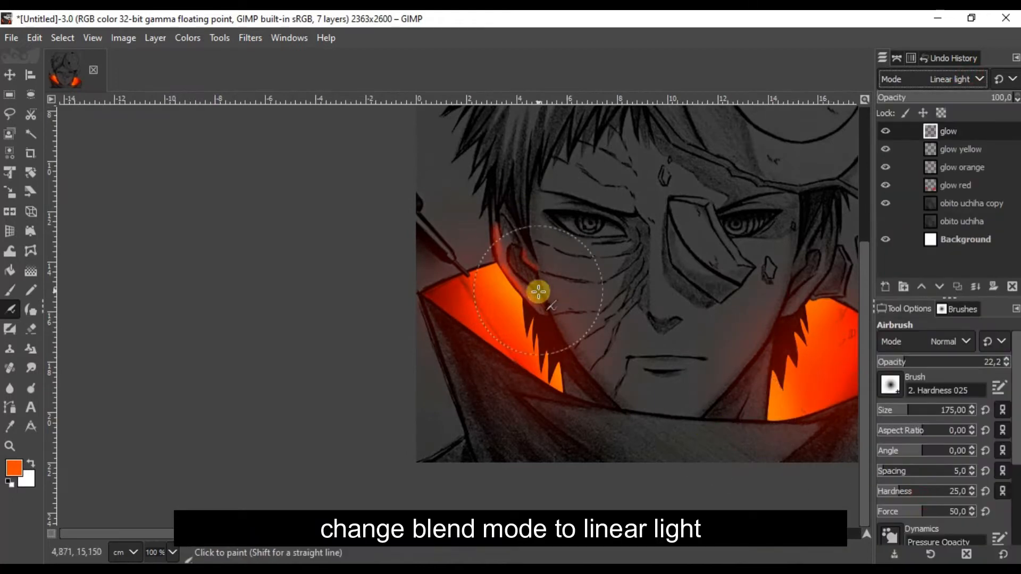
scroll(483, 269, down, 2)
Step: Airbrush a thin orange rim along the left ear's edge down to the earlobe, with opacity 15 and size 35
scroll(559, 340, up, 7)
scroll(558, 339, up, 1)
click(896, 359)
scroll(563, 342, down, 1)
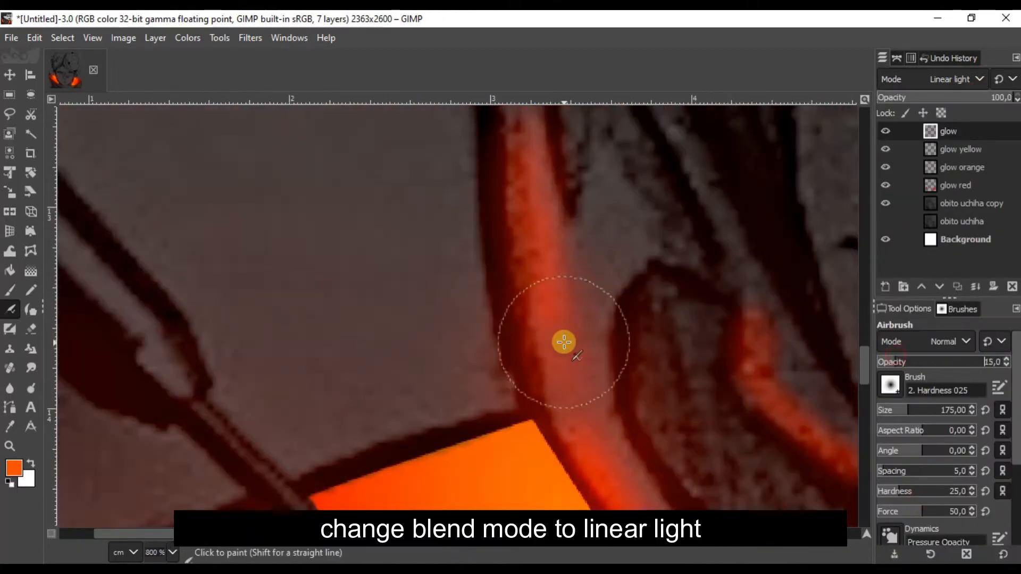
click(885, 410)
click(891, 407)
scroll(552, 369, down, 1)
mouse_move(558, 378)
mouse_down()
mouse_move(540, 221)
mouse_move(524, 246)
mouse_up()
scroll(523, 244, down, 2)
drag(612, 369, 573, 268)
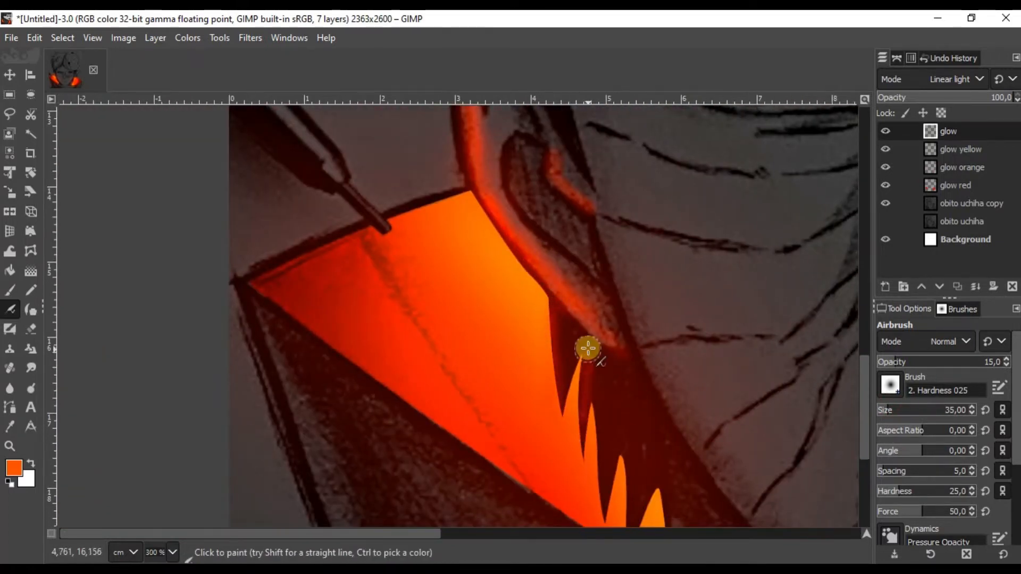
Step: Airbrush orange glow around the hair spikes, the neck and the outer edges of the left collar flap
drag(586, 384, 585, 293)
scroll(632, 383, down, 1)
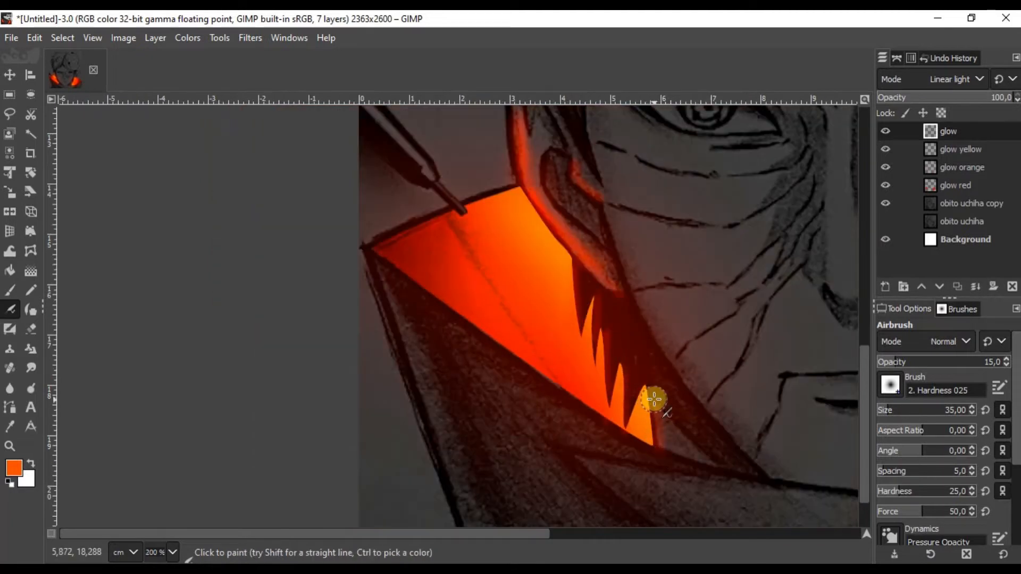
scroll(658, 419, up, 3)
scroll(639, 353, down, 4)
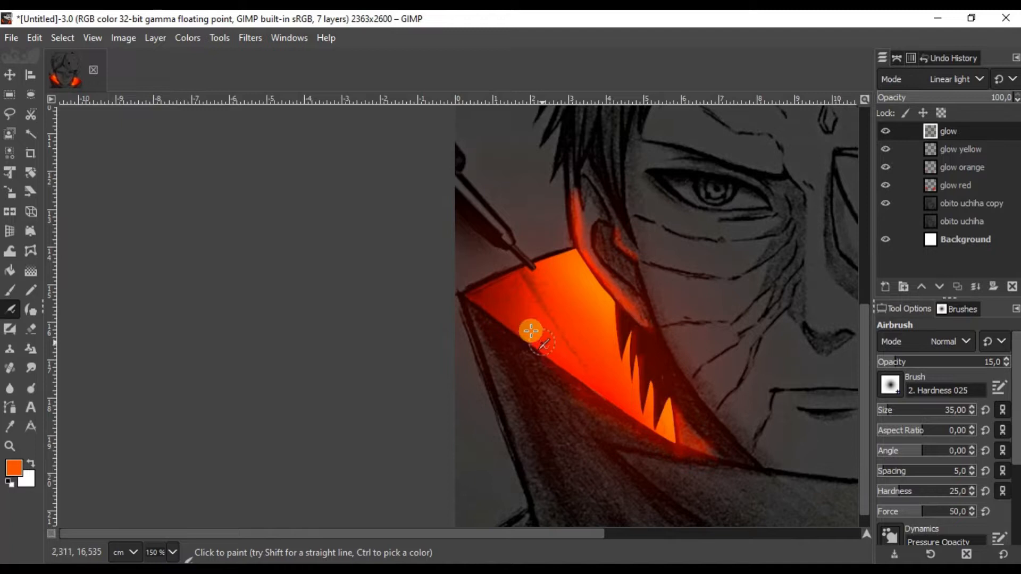
scroll(489, 284, up, 6)
scroll(593, 289, down, 2)
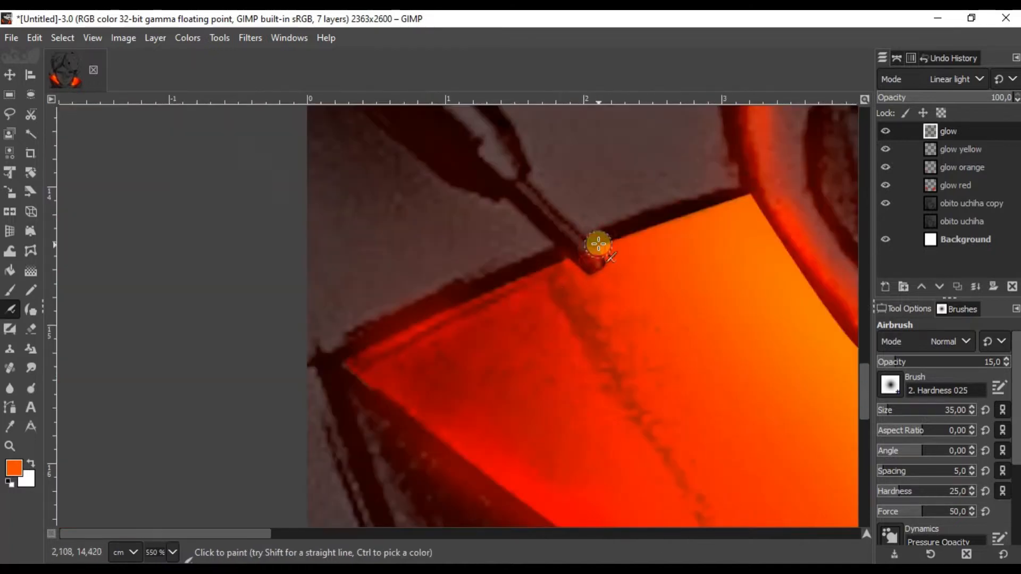
Step: Airbrush a faint orange rim down the right ear's edge with size 102 and opacity 4.8, replacing an undone first stroke
scroll(490, 290, down, 8)
scroll(560, 266, up, 4)
scroll(590, 207, up, 1)
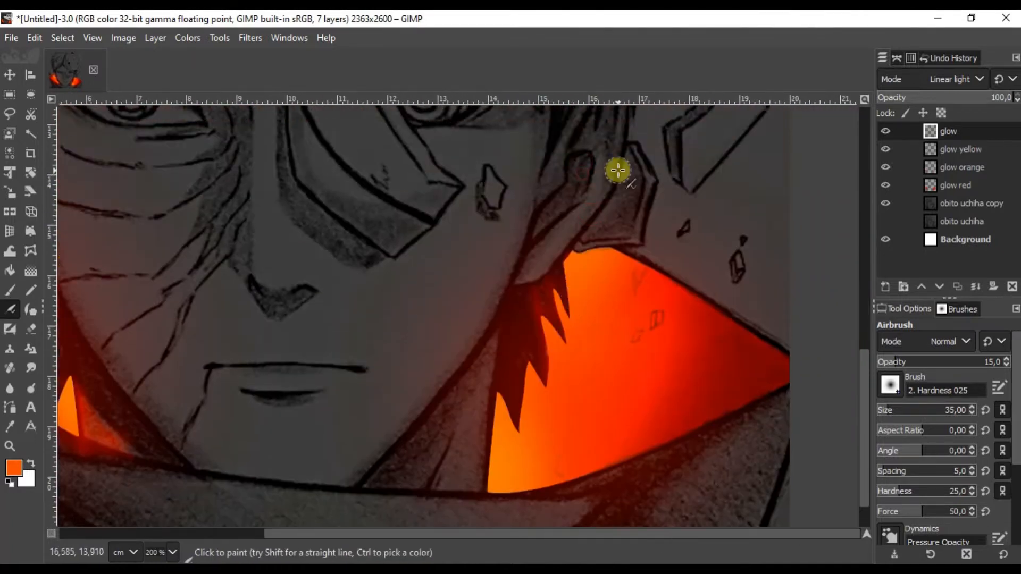
scroll(617, 170, up, 2)
drag(622, 201, 537, 383)
key(ctrl+z)
click(899, 408)
click(883, 358)
mouse_move(620, 176)
mouse_down()
mouse_move(588, 314)
mouse_move(570, 346)
mouse_up()
scroll(570, 345, up, 2)
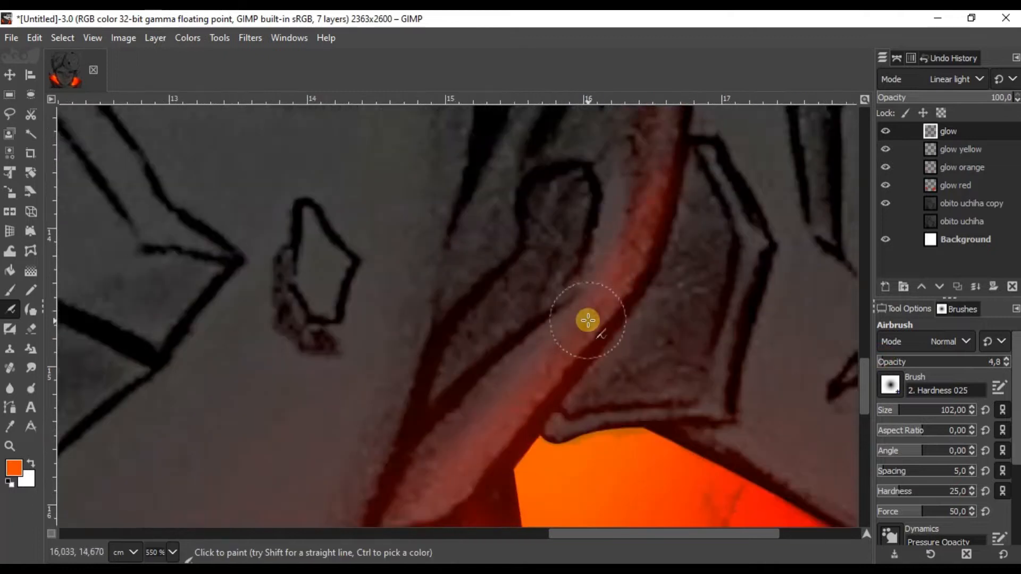
scroll(656, 182, down, 2)
scroll(553, 340, up, 2)
scroll(589, 316, down, 2)
Step: Airbrush orange along the bottom edge of the fragment behind the right ear and along the ear's inner front
scroll(691, 293, up, 4)
drag(414, 343, 645, 337)
scroll(633, 361, down, 6)
scroll(565, 292, up, 3)
drag(565, 292, 529, 357)
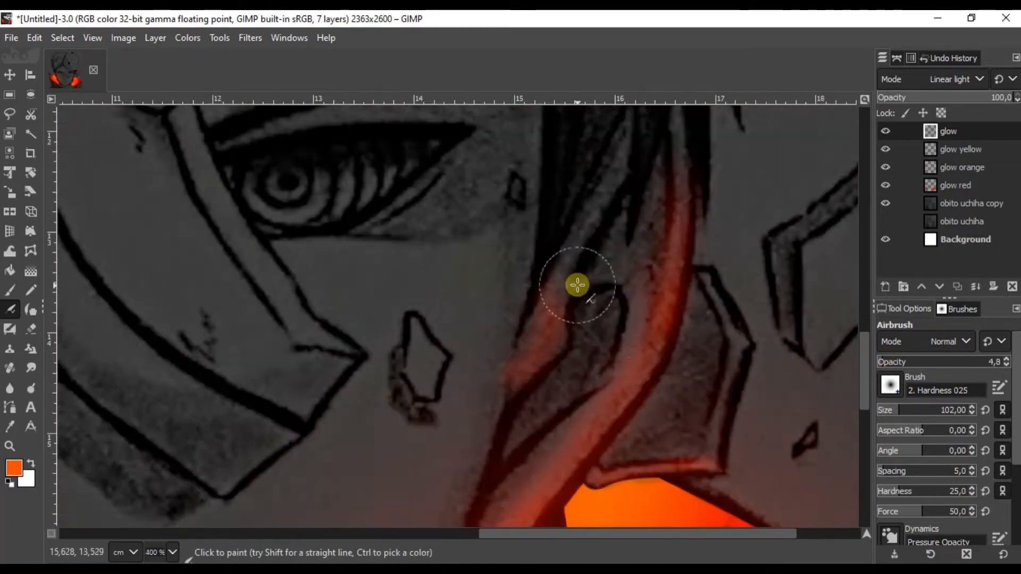
Step: Airbrush a soft orange glow down the right jawline and onto the neck beside the right collar flap
scroll(647, 321, down, 3)
drag(577, 139, 543, 246)
scroll(545, 228, down, 5)
scroll(552, 207, left, 3)
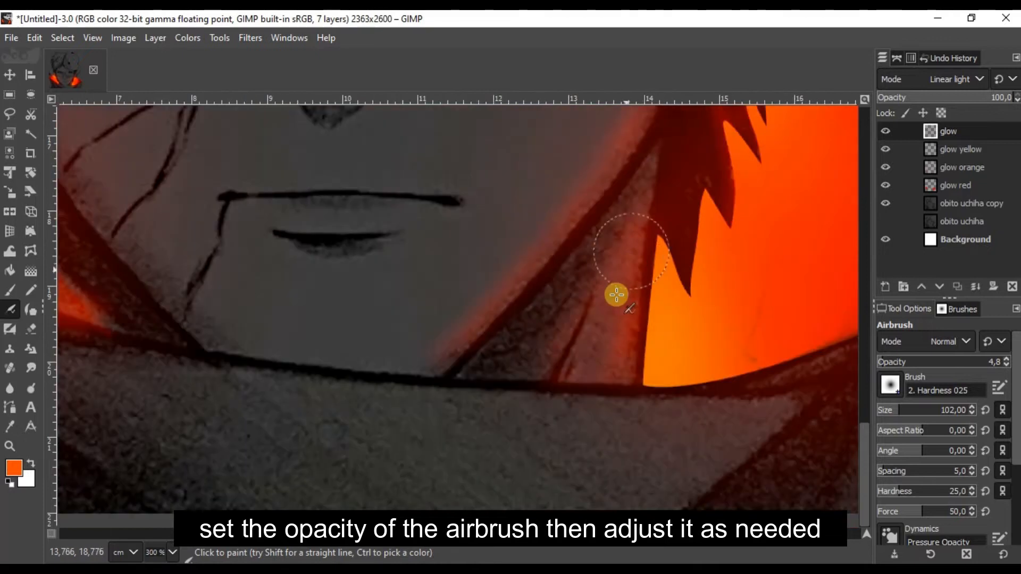
Step: Airbrush a bright strip on the neck along the right collar flap's inner edge, with opacity 62.3
scroll(615, 291, up, 2)
click(954, 363)
scroll(558, 313, down, 1)
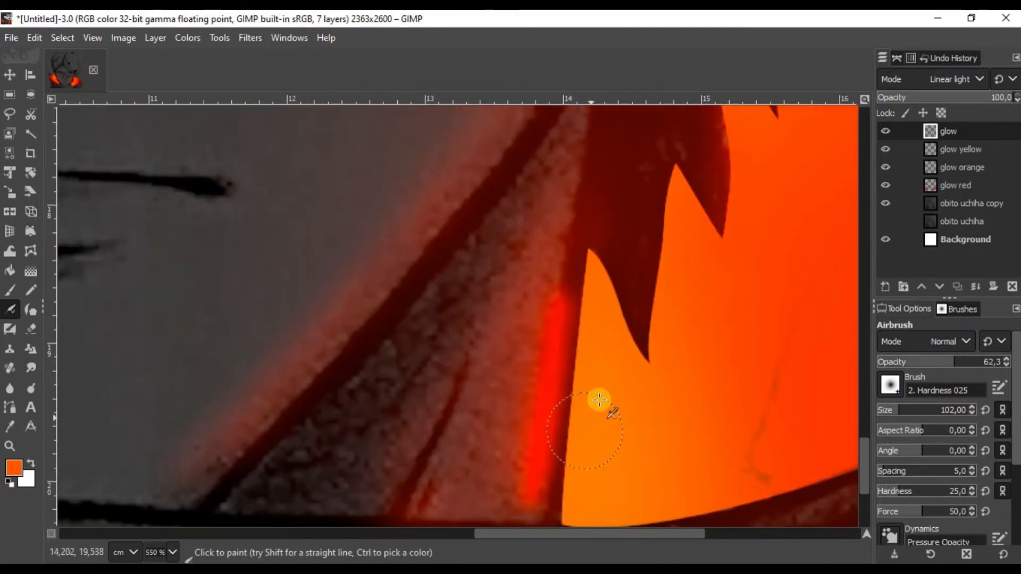
Step: Airbrush a soft orange rim along the lower edges of the mask fragment covering the face
scroll(619, 425, up, 5)
scroll(562, 480, left, 1)
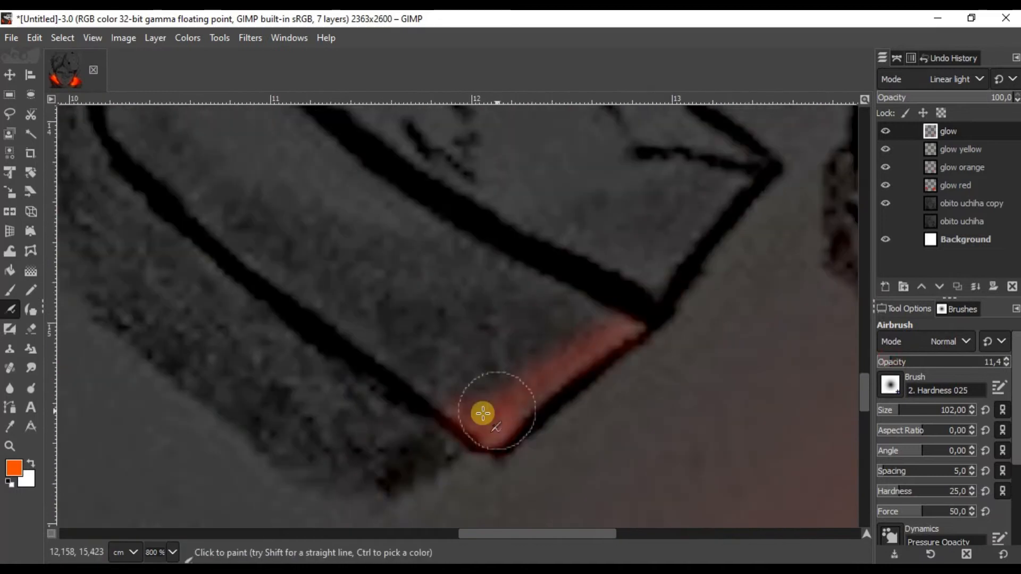
drag(671, 287, 750, 192)
scroll(606, 349, down, 4)
drag(601, 346, 626, 312)
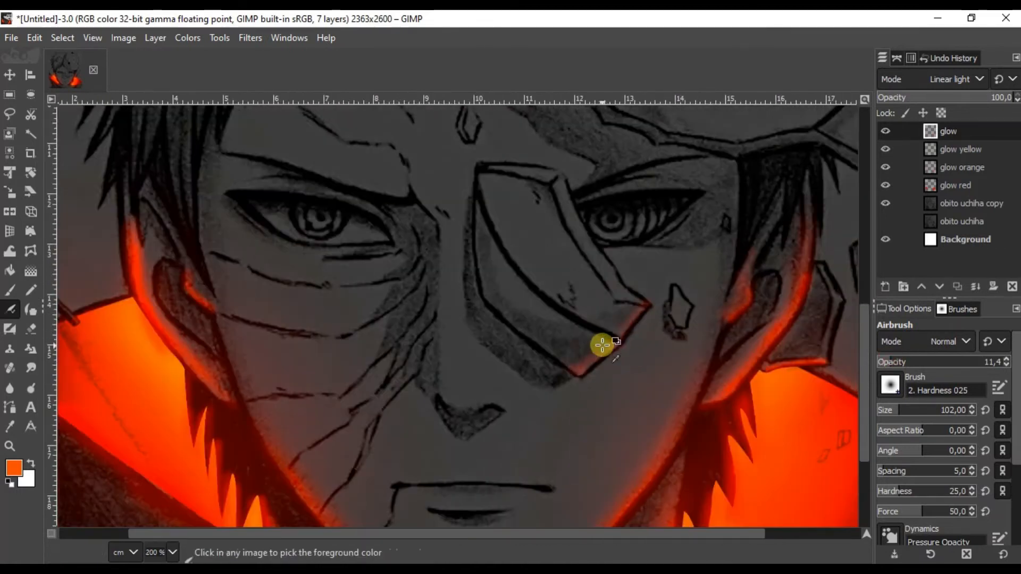
scroll(724, 356, up, 4)
drag(561, 250, 670, 321)
scroll(782, 271, down, 5)
Step: Airbrush an orange highlight along the top of the lower lip line, extending it to the line's right end
scroll(617, 417, up, 6)
drag(633, 398, 248, 401)
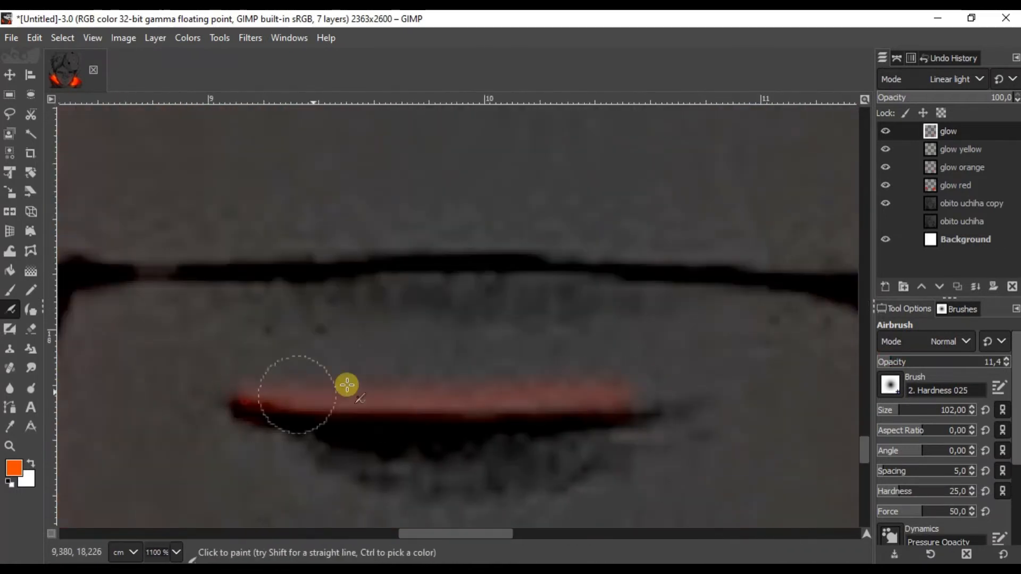
scroll(500, 295, down, 7)
scroll(473, 302, up, 5)
drag(506, 239, 765, 250)
scroll(553, 306, down, 6)
scroll(593, 329, up, 6)
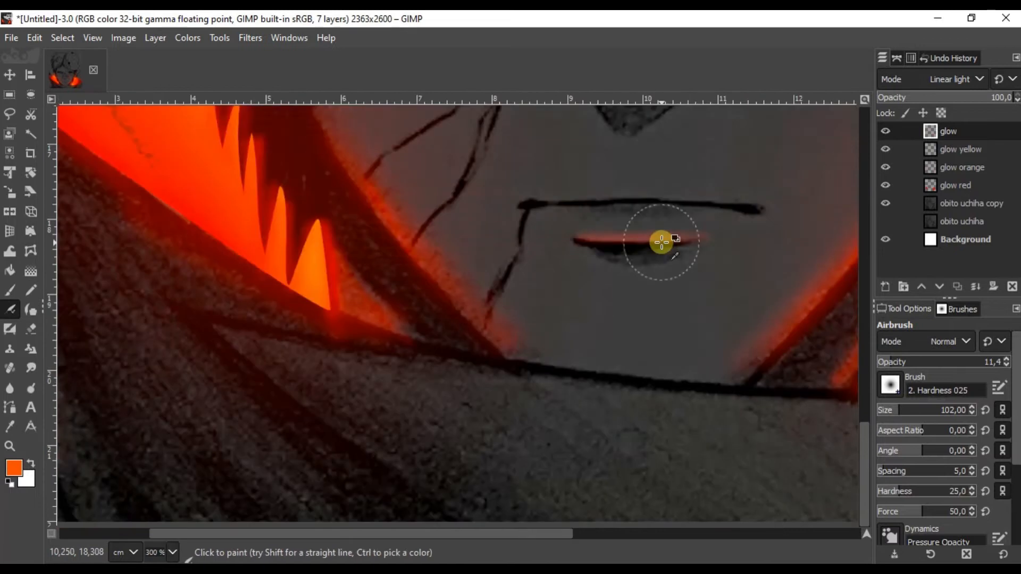
Step: Airbrush orange glow around the tip and underside of the nose, raising the airbrush opacity to 37.7
scroll(622, 291, down, 5)
scroll(616, 234, up, 6)
mouse_move(484, 340)
mouse_down()
mouse_move(620, 417)
mouse_move(736, 407)
mouse_up()
drag(656, 447, 577, 438)
drag(430, 350, 457, 277)
scroll(448, 372, up, 3)
click(924, 361)
mouse_move(250, 272)
mouse_down()
mouse_move(473, 362)
mouse_move(798, 346)
mouse_up()
Step: Examine the glow on the face, neck and collar up close and across the whole drawing
scroll(474, 362, down, 4)
scroll(453, 404, up, 4)
scroll(598, 309, down, 5)
scroll(598, 308, up, 3)
scroll(608, 326, down, 8)
scroll(578, 446, up, 5)
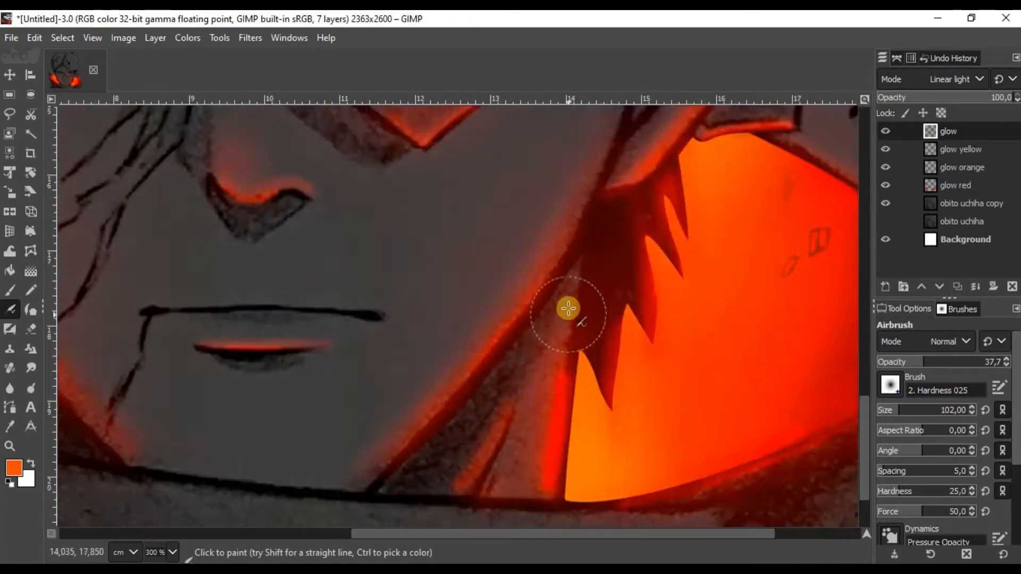
scroll(560, 346, down, 5)
scroll(457, 357, up, 5)
scroll(449, 326, down, 2)
scroll(391, 287, up, 1)
scroll(208, 171, down, 5)
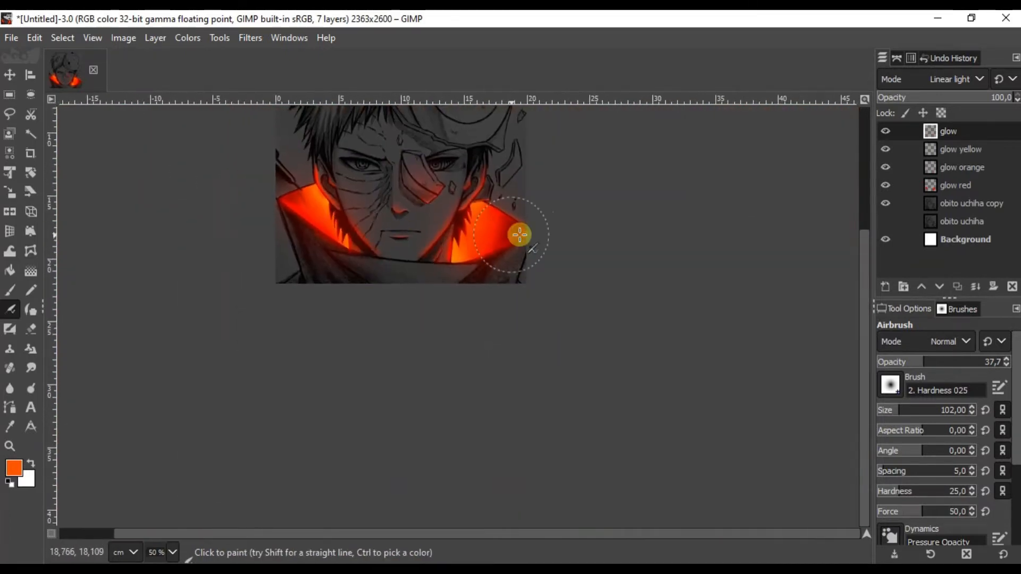
scroll(456, 228, up, 4)
scroll(517, 190, down, 3)
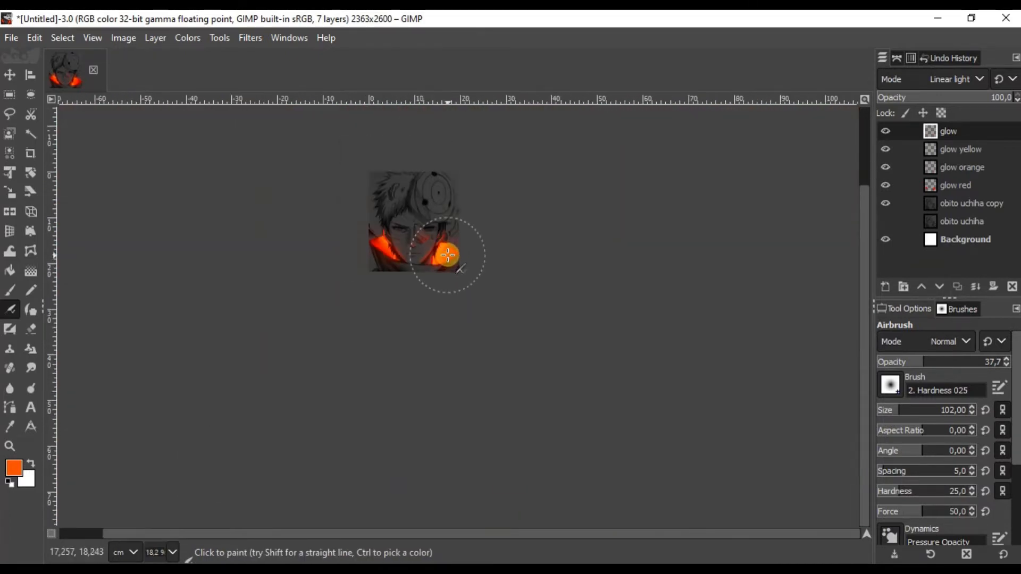
scroll(485, 244, up, 3)
scroll(455, 377, up, 1)
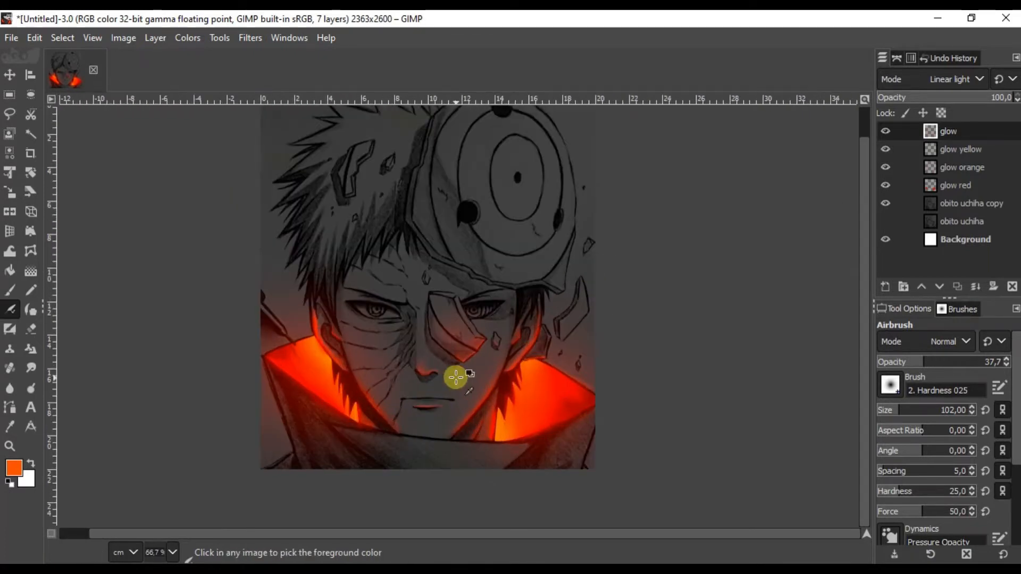
scroll(404, 327, up, 4)
scroll(404, 324, down, 5)
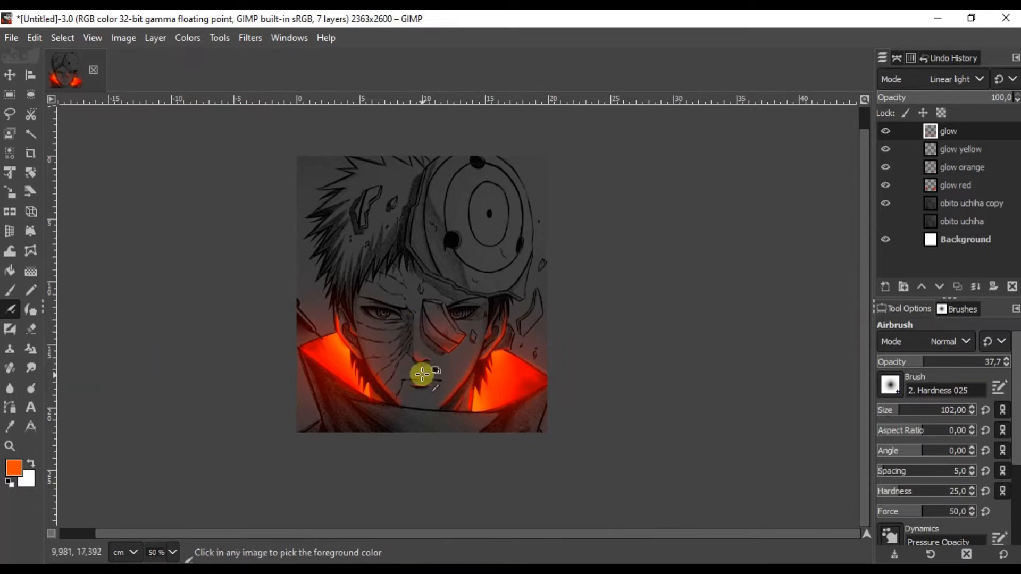
Step: Trace a closed path along the collar's front upper edge and around the face, and convert it to a selection
scroll(414, 398, up, 6)
scroll(484, 426, down, 4)
key(b)
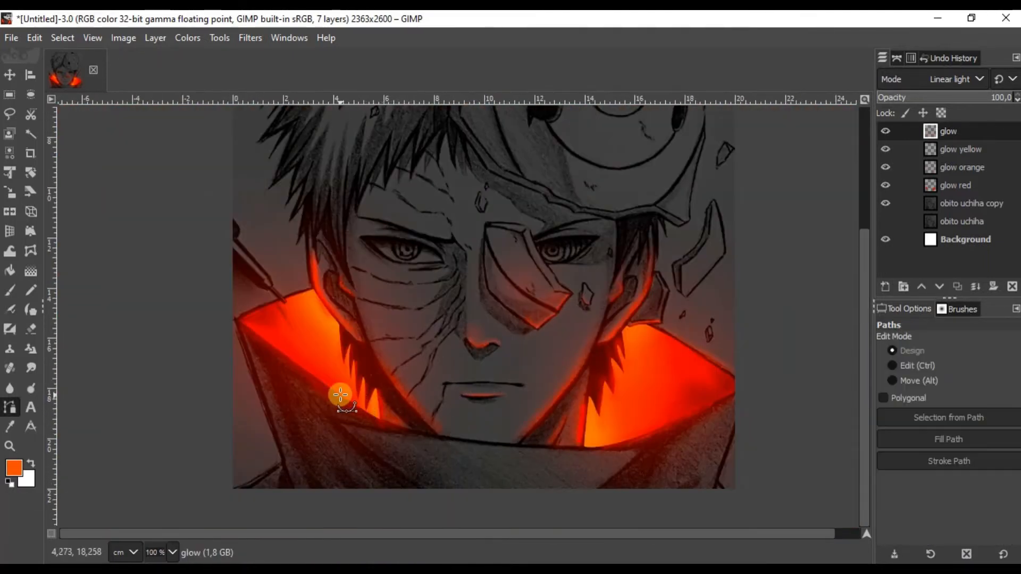
click(238, 320)
scroll(655, 444, up, 1)
drag(732, 387, 848, 290)
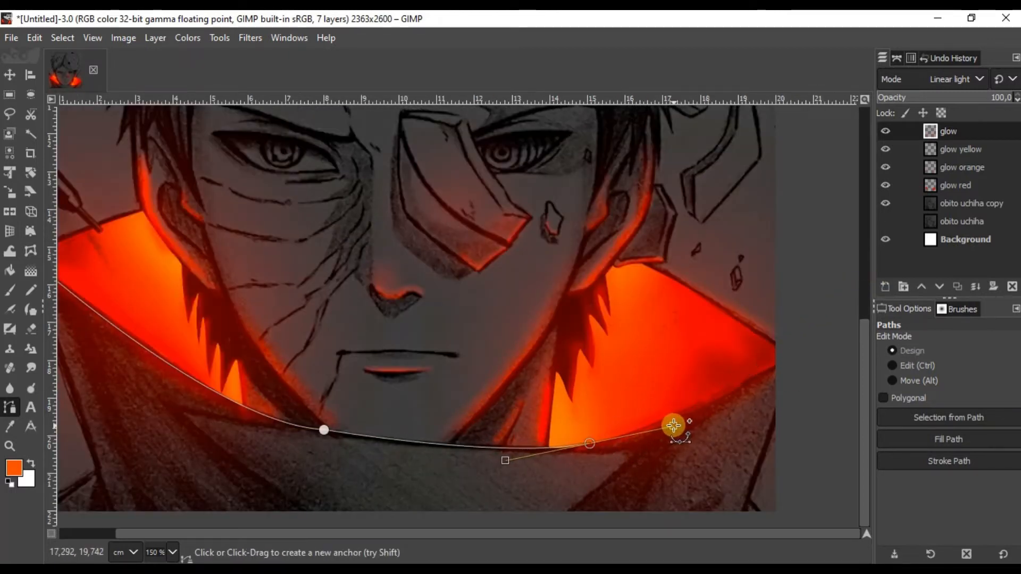
drag(363, 253, 293, 249)
drag(179, 215, 305, 223)
ctrl+click(157, 265)
key(Return)
Step: Airbrush a faint orange glow across the chin and neck above the collar, using brush size 195 and opacity 13.8
click(10, 310)
scroll(553, 457, down, 1)
scroll(585, 474, up, 1)
click(909, 407)
click(893, 361)
scroll(557, 437, up, 1)
mouse_move(325, 425)
mouse_down()
mouse_move(583, 466)
mouse_move(552, 469)
mouse_move(306, 445)
mouse_move(341, 394)
mouse_move(363, 395)
mouse_move(557, 451)
mouse_move(606, 398)
mouse_up()
scroll(607, 397, down, 3)
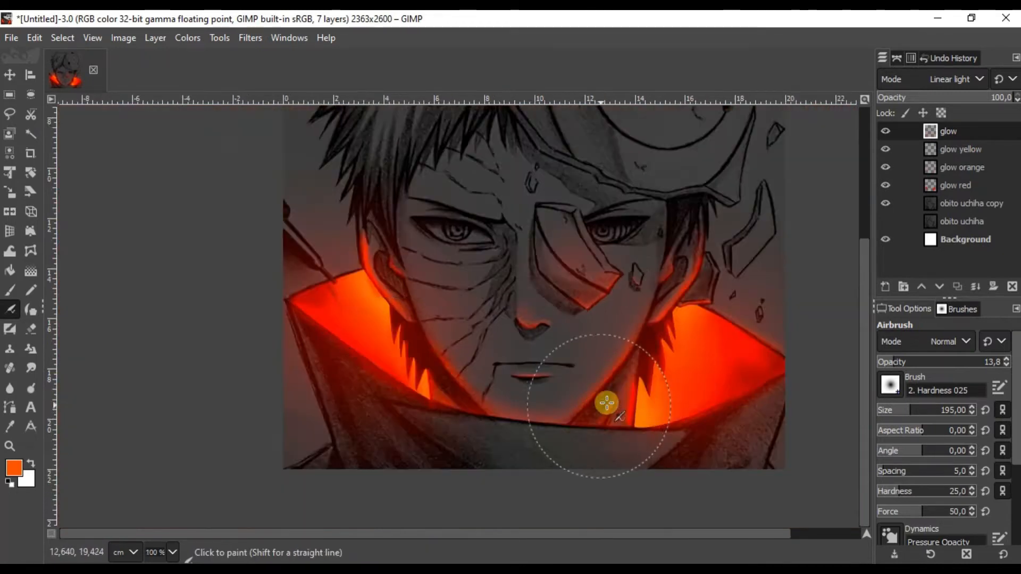
Step: Trace a closed path around the lower part of the large floating shard beside the ear and convert it to a selection
scroll(676, 357, up, 7)
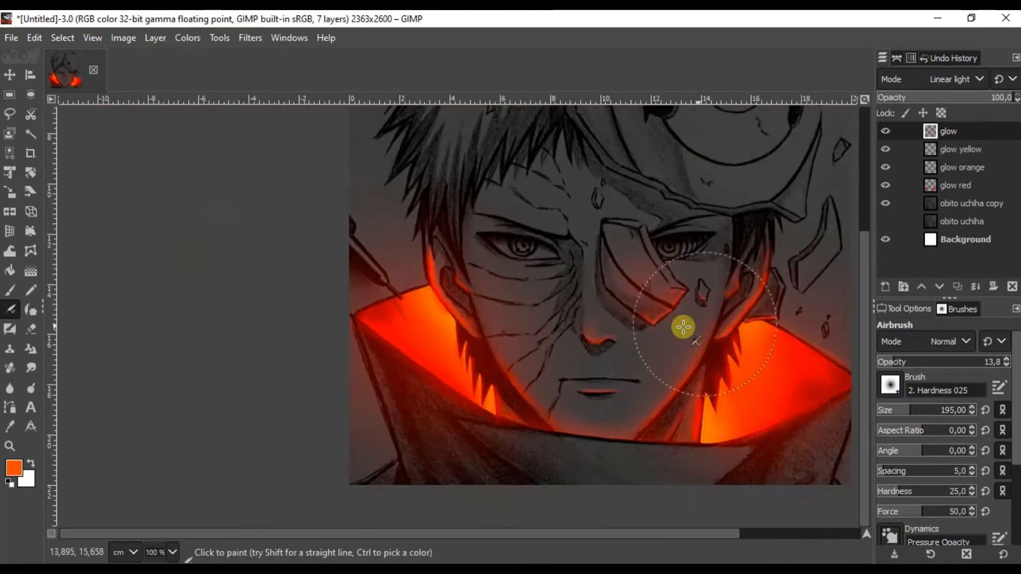
key(b)
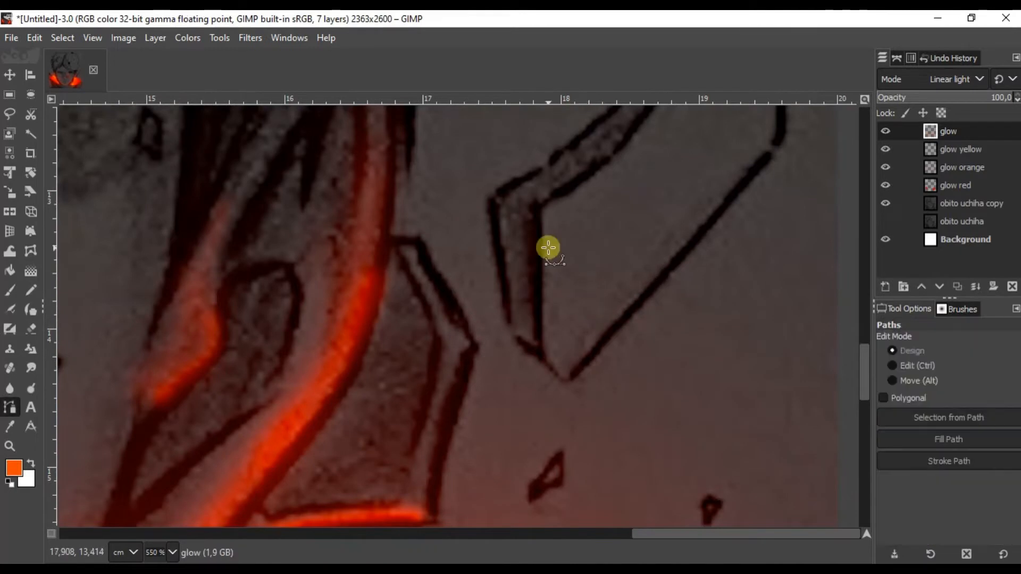
scroll(499, 212, down, 1)
click(493, 204)
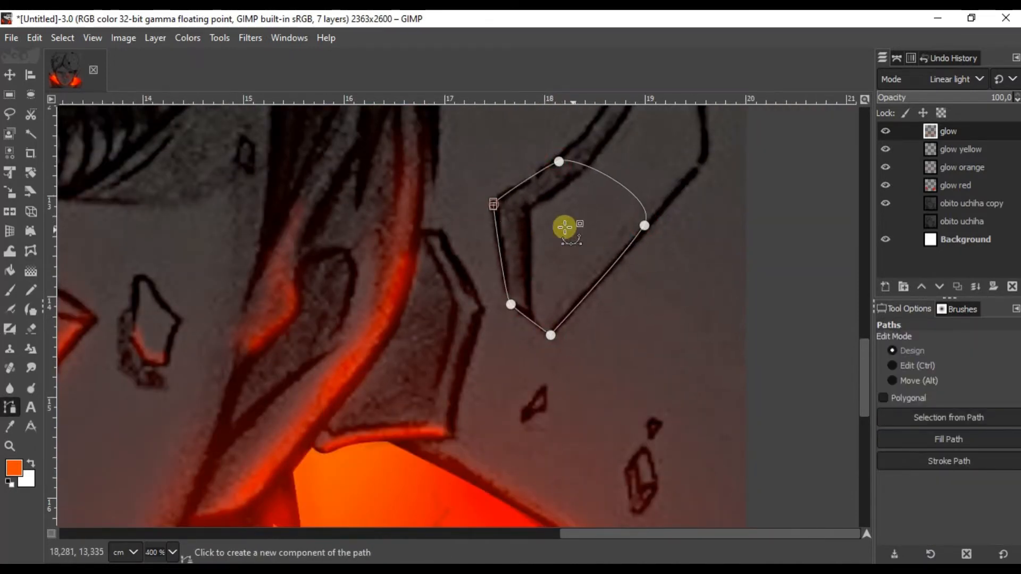
key(Return)
Step: Airbrush a soft orange glow inside the selected shard along its lower tip and both lower edges
click(9, 309)
scroll(586, 324, up, 2)
mouse_move(572, 340)
mouse_down()
mouse_move(496, 362)
mouse_move(412, 300)
mouse_move(452, 359)
mouse_up()
drag(565, 401, 688, 255)
scroll(555, 338, down, 1)
scroll(545, 339, up, 2)
drag(545, 362, 531, 232)
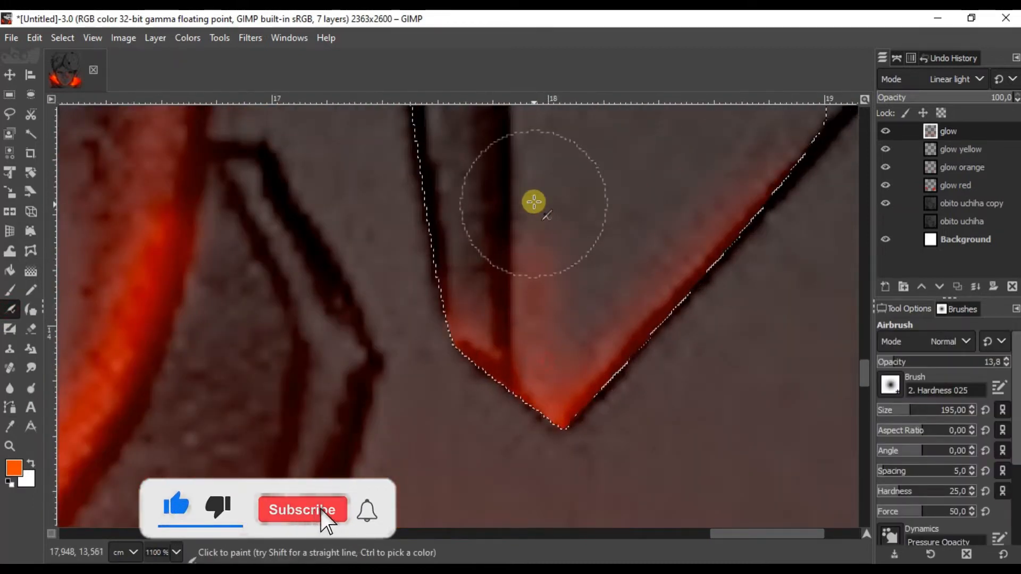
Step: Strengthen the orange glow at the shard's lower tip, clear the selection and switch to the Blur tool
scroll(530, 287, down, 2)
scroll(562, 343, up, 4)
drag(477, 464, 229, 246)
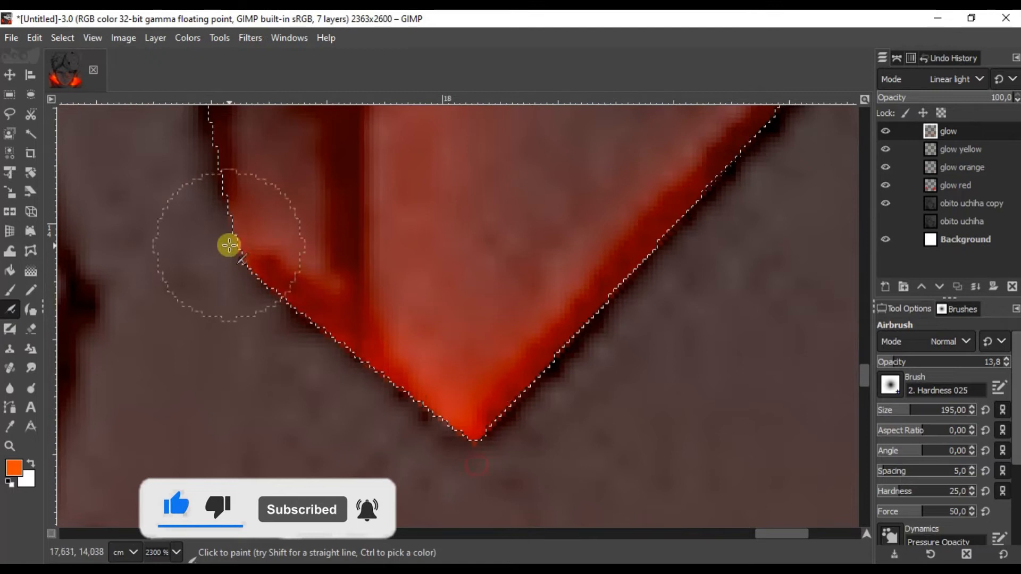
scroll(450, 295, down, 11)
scroll(500, 292, up, 9)
key(ctrl+shift+a)
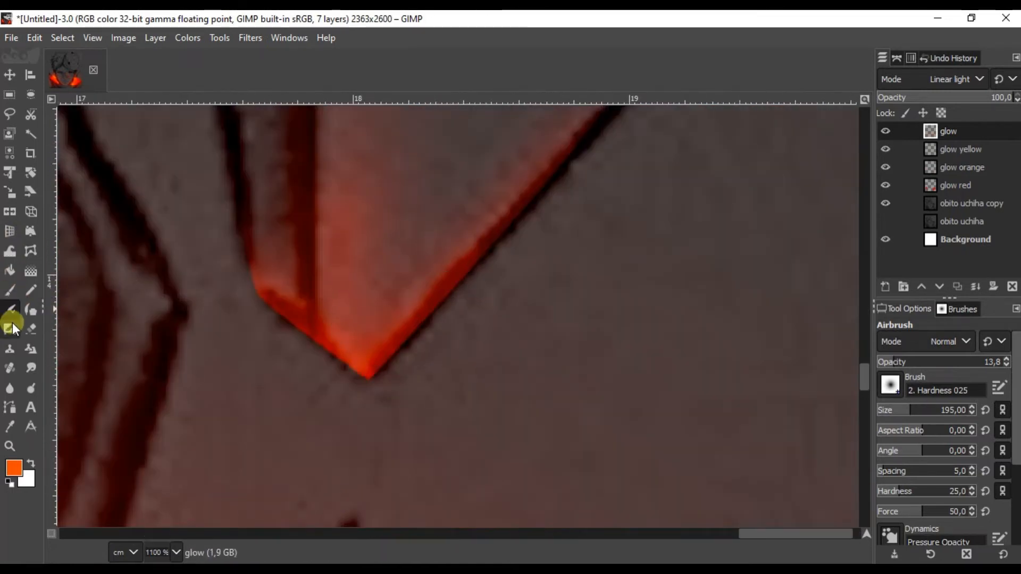
click(10, 388)
scroll(349, 380, down, 7)
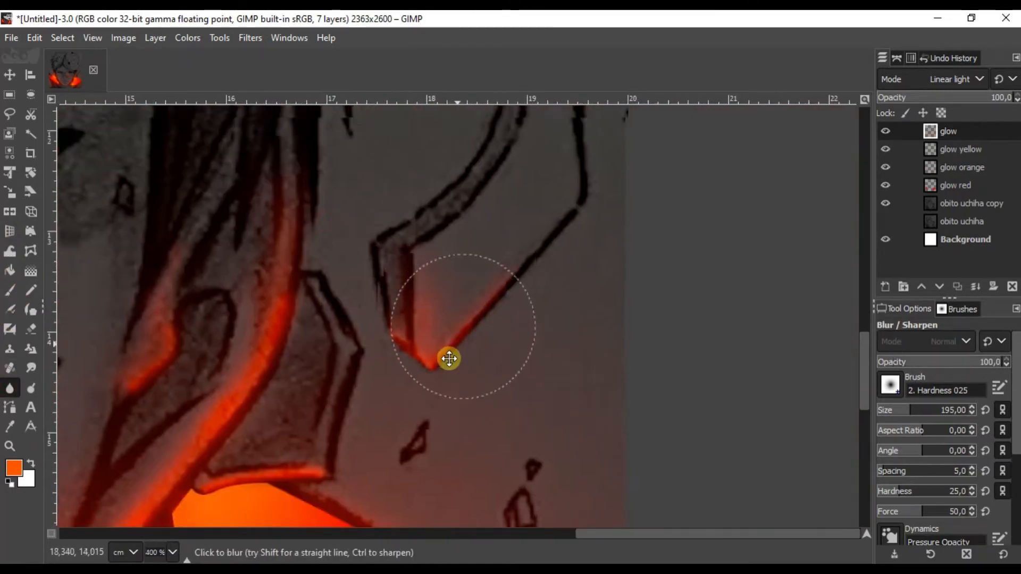
scroll(424, 287, down, 4)
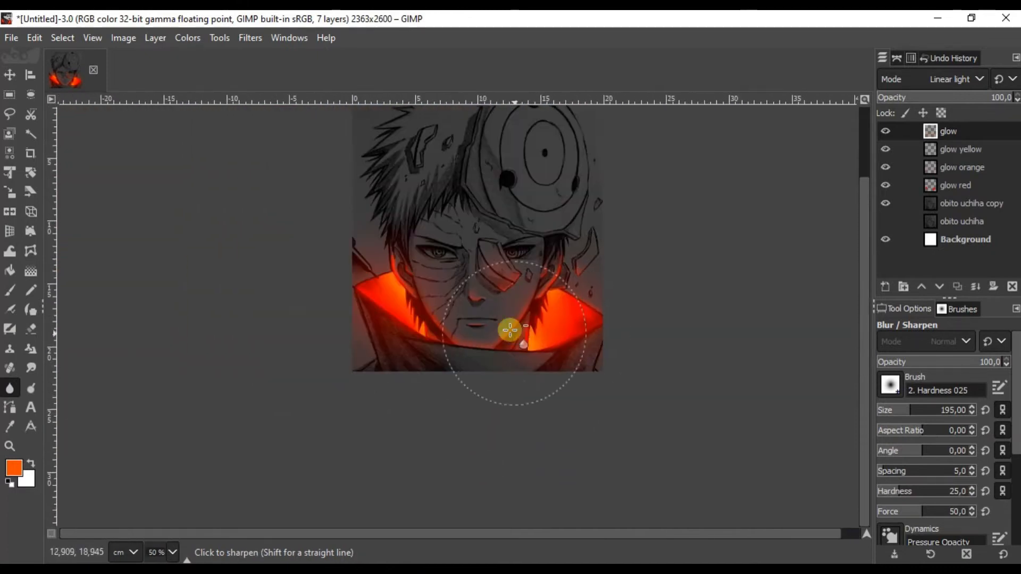
Step: Airbrush an orange highlight onto the tip of the rod overlapping the collar
scroll(561, 260, up, 5)
scroll(568, 318, up, 10)
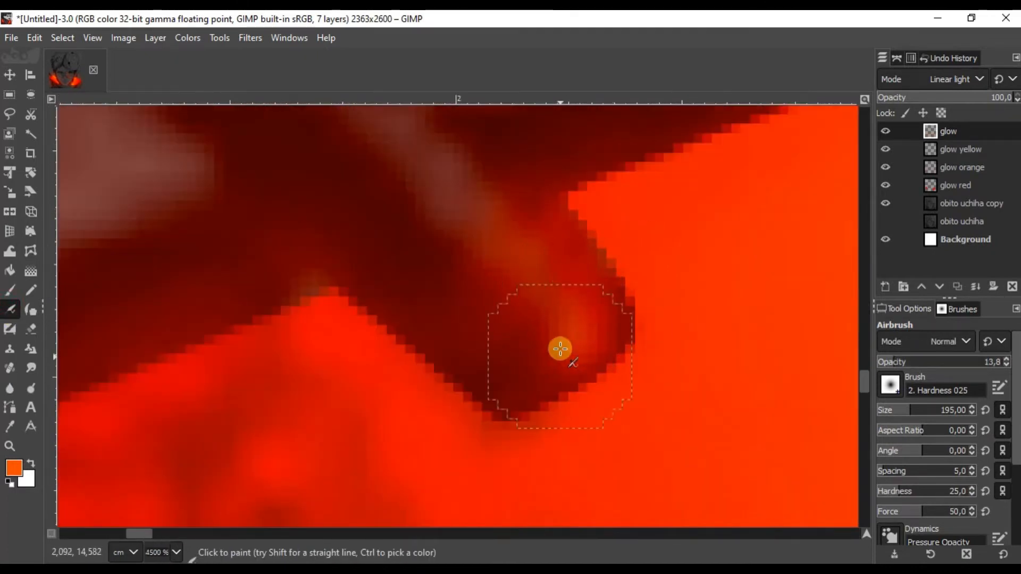
scroll(559, 350, down, 3)
scroll(604, 287, down, 8)
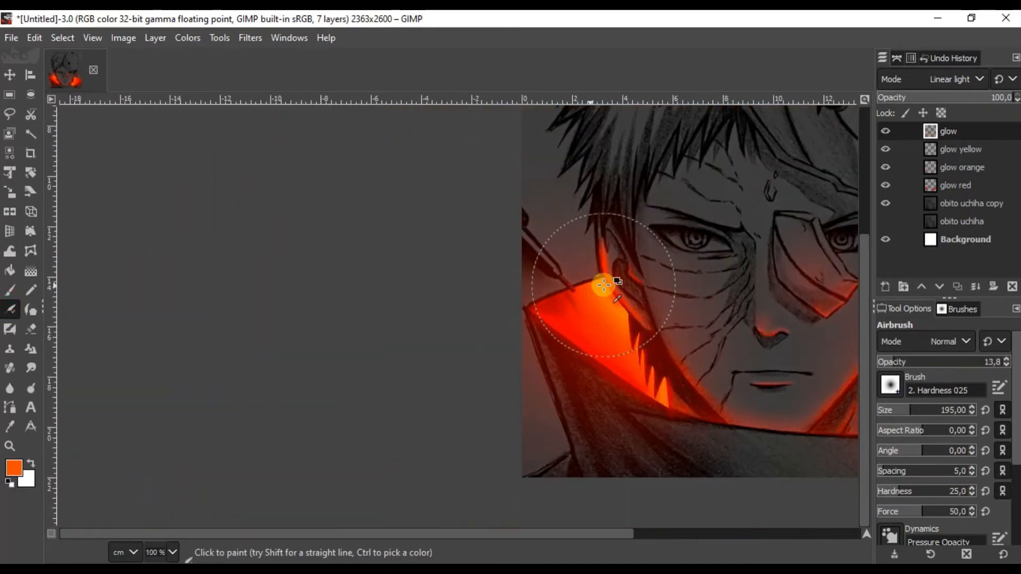
click(423, 568)
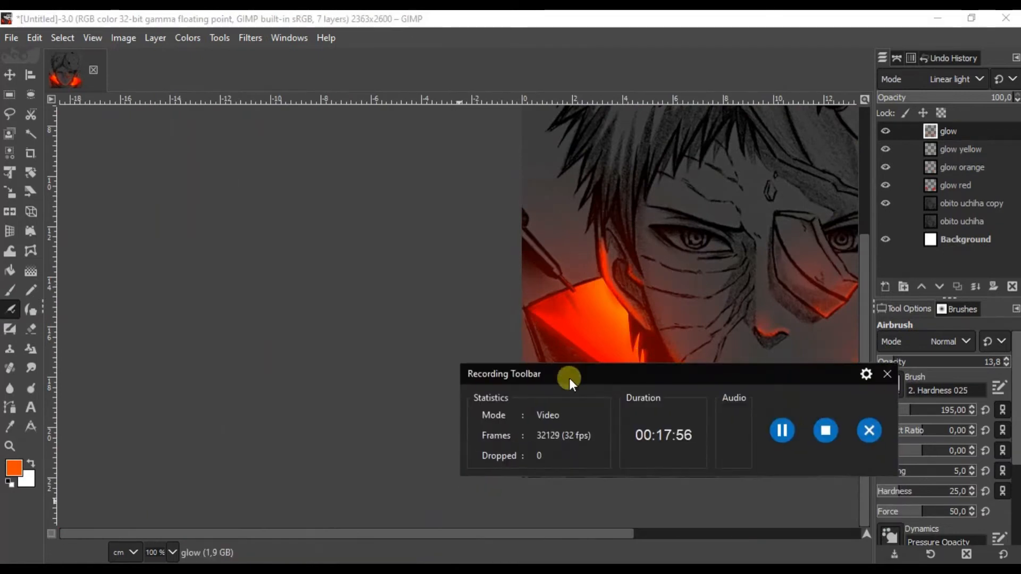
click(785, 432)
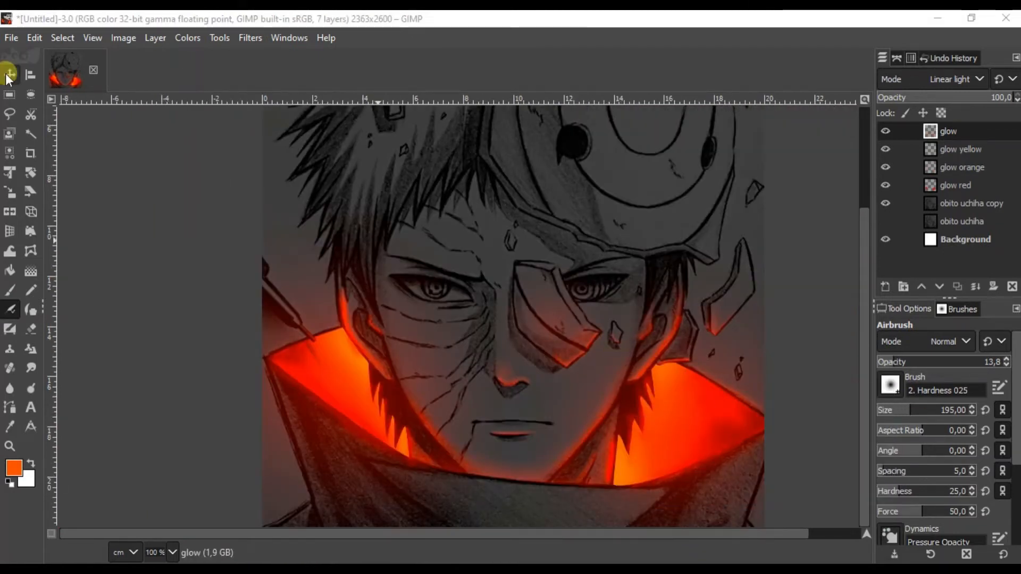
click(9, 74)
scroll(675, 277, down, 2)
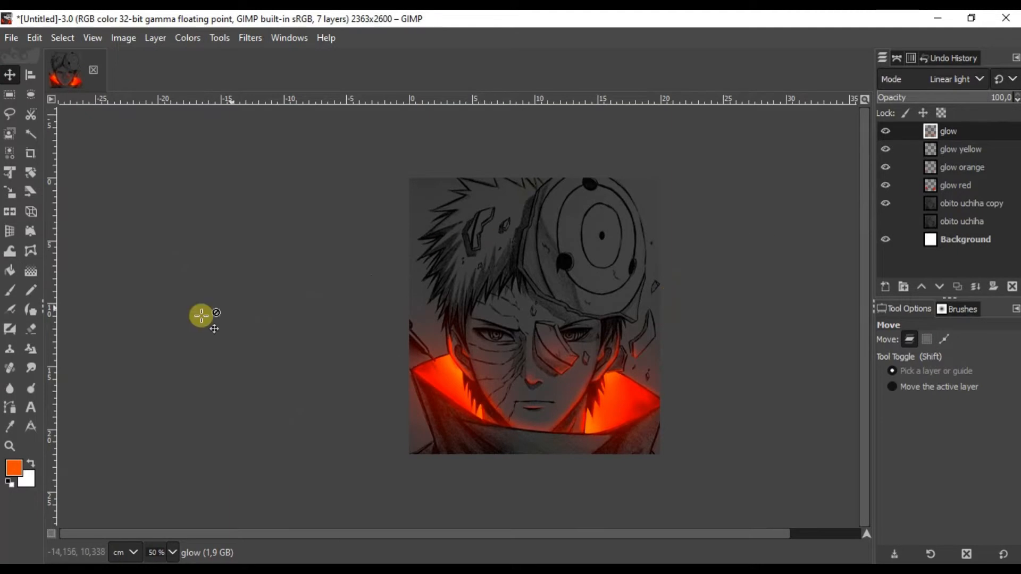
Step: Airbrush orange light along the broken lower rim of the mask above the eye, using brush size 67
click(10, 309)
scroll(614, 316, up, 6)
scroll(503, 335, up, 3)
click(900, 407)
scroll(647, 283, down, 1)
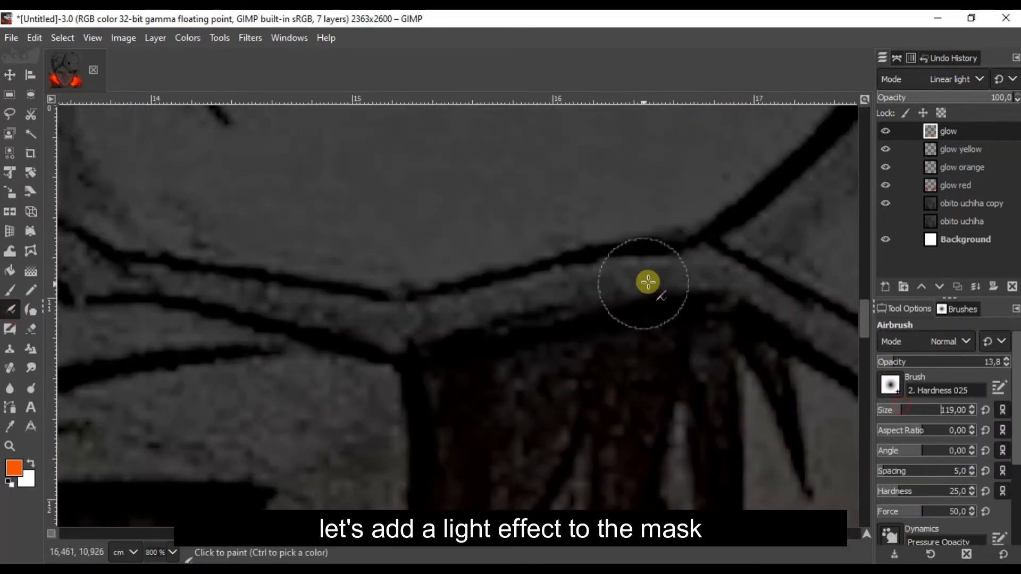
scroll(550, 292, down, 3)
mouse_move(707, 319)
mouse_down()
mouse_move(654, 281)
mouse_move(535, 287)
mouse_up()
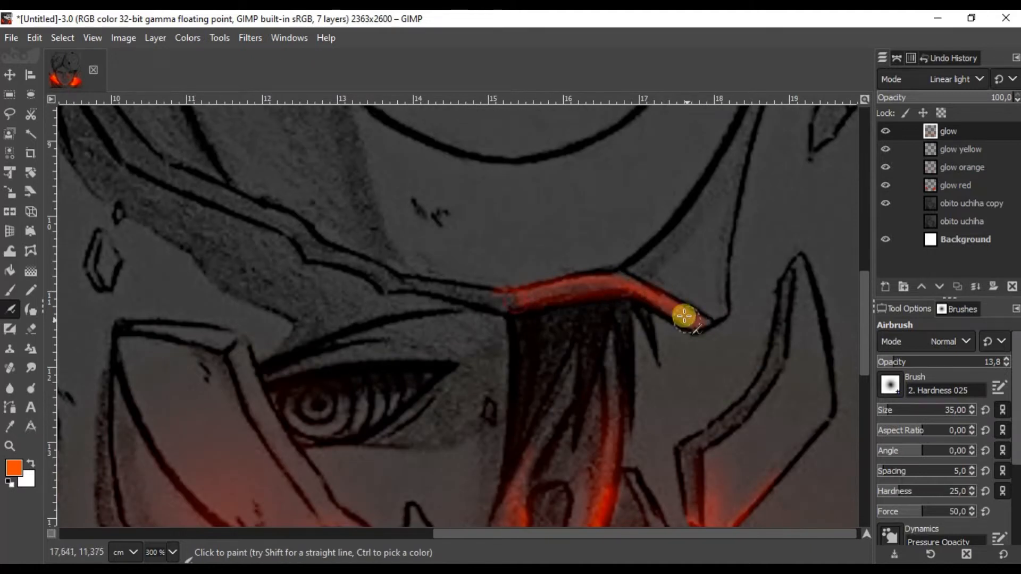
key(ctrl+z)
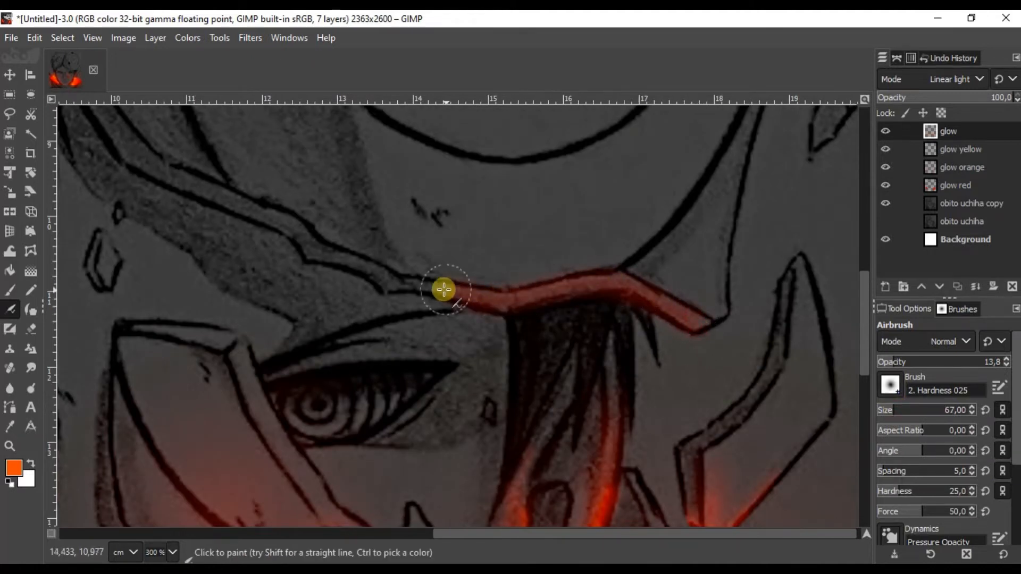
scroll(432, 239, down, 5)
scroll(307, 212, up, 6)
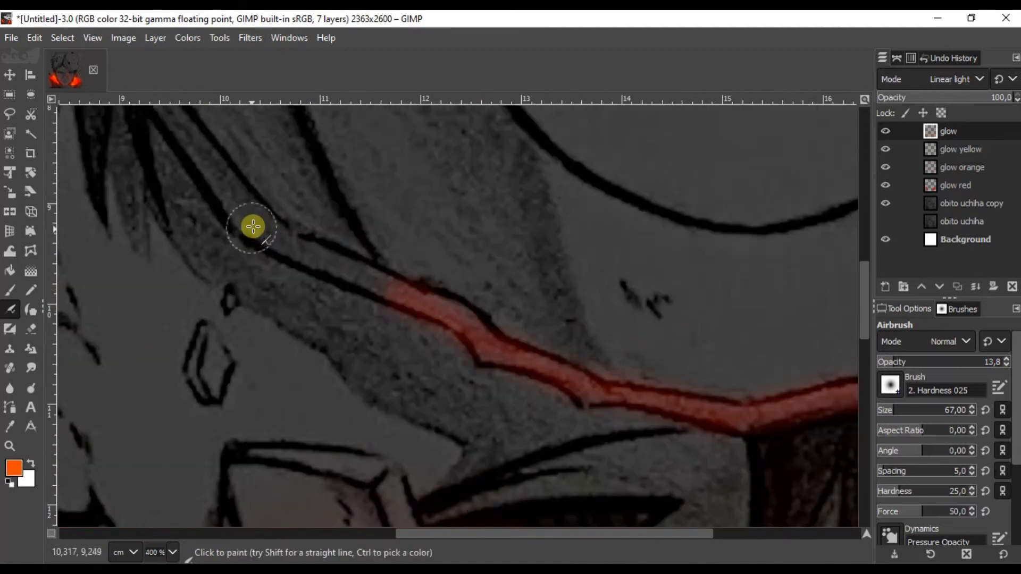
scroll(383, 273, down, 8)
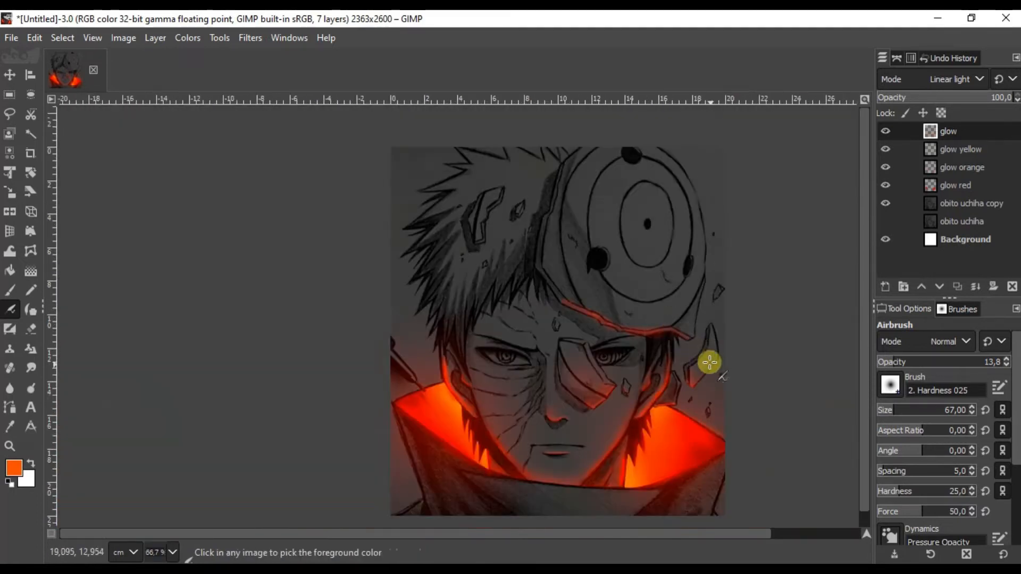
Step: Intensify the orange glow along the mask rim's lower edge and add a soft halo around its outline
scroll(707, 340, up, 9)
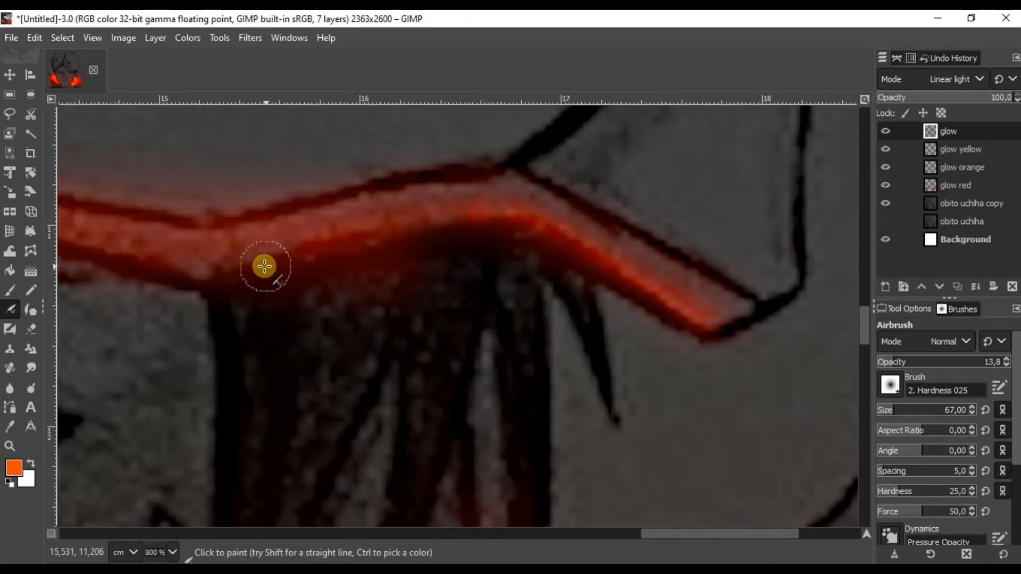
scroll(436, 226, down, 4)
scroll(442, 223, up, 4)
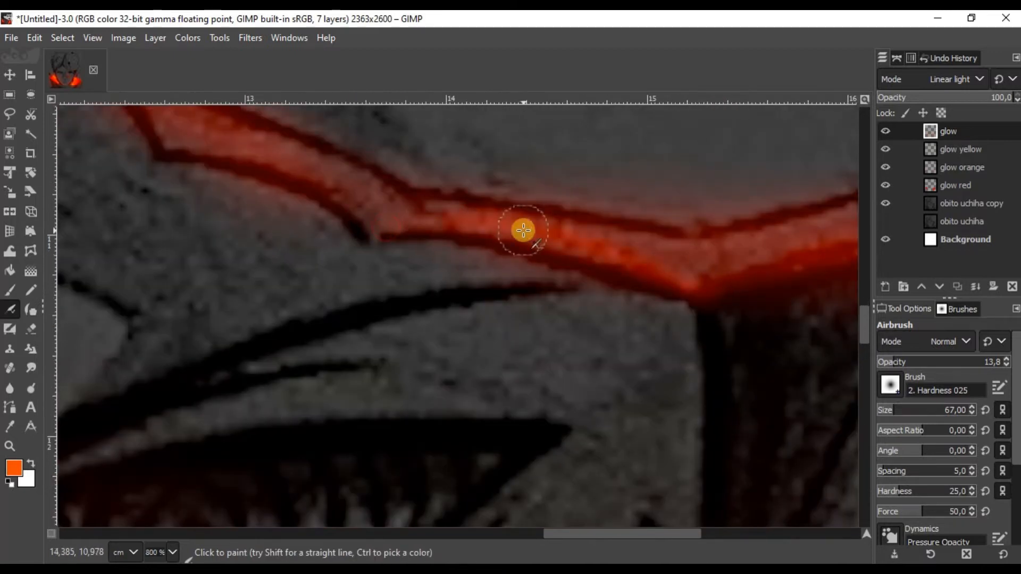
scroll(667, 230, down, 8)
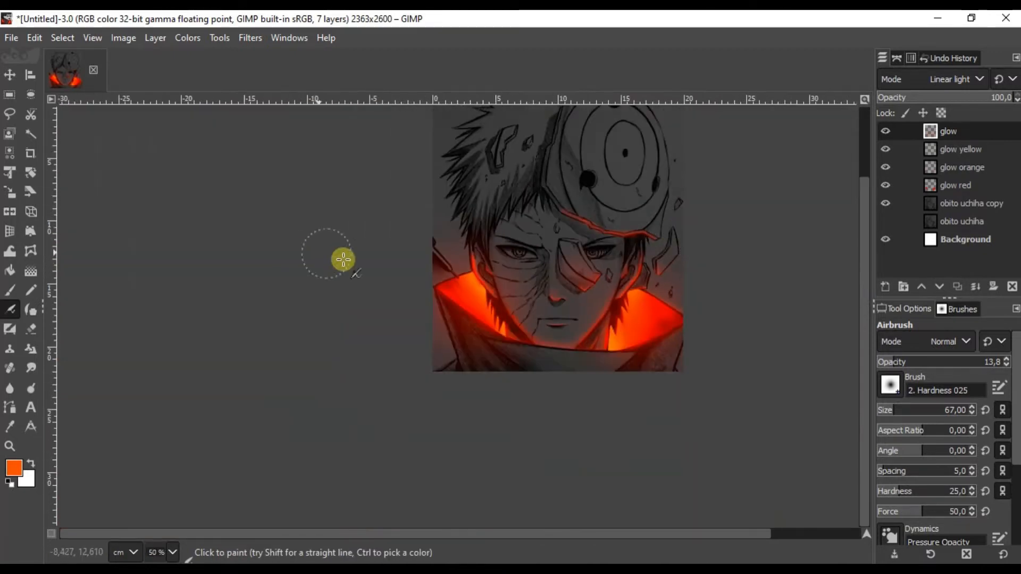
scroll(542, 242, up, 2)
scroll(554, 329, down, 3)
scroll(589, 288, up, 1)
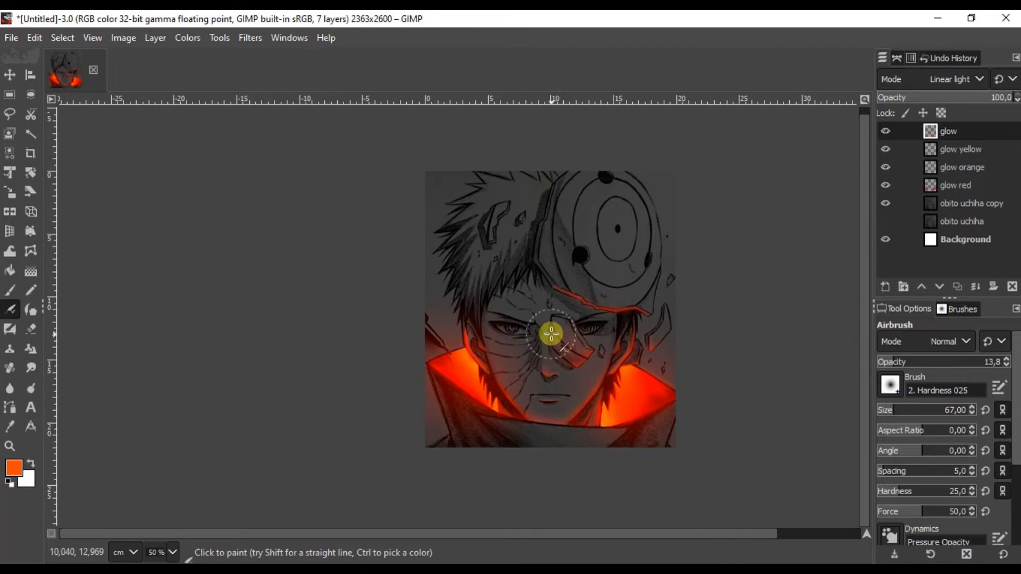
Step: Airbrush orange light onto the shaft and forked end of the rod beside the collar
scroll(551, 334, up, 9)
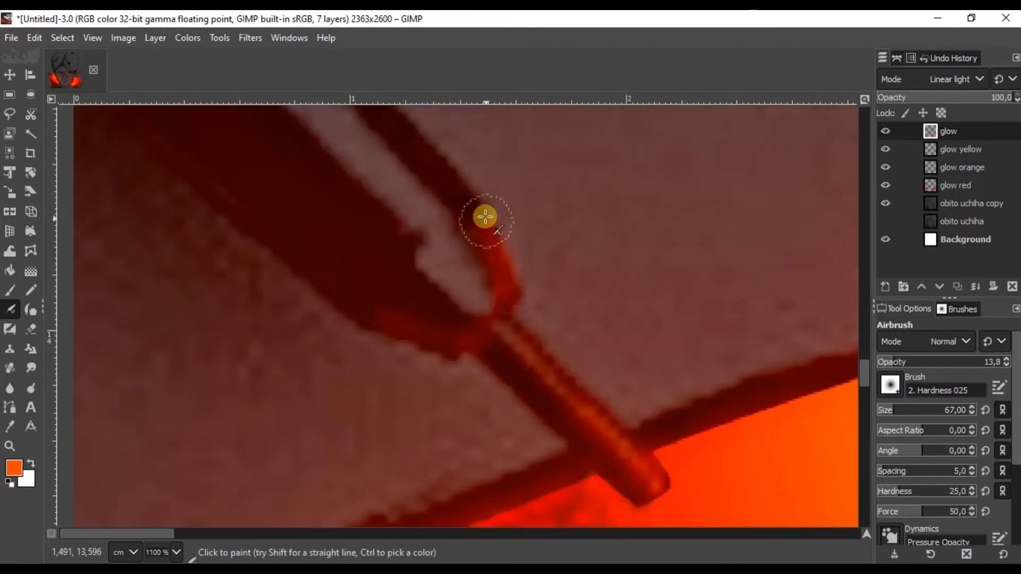
scroll(473, 299, down, 5)
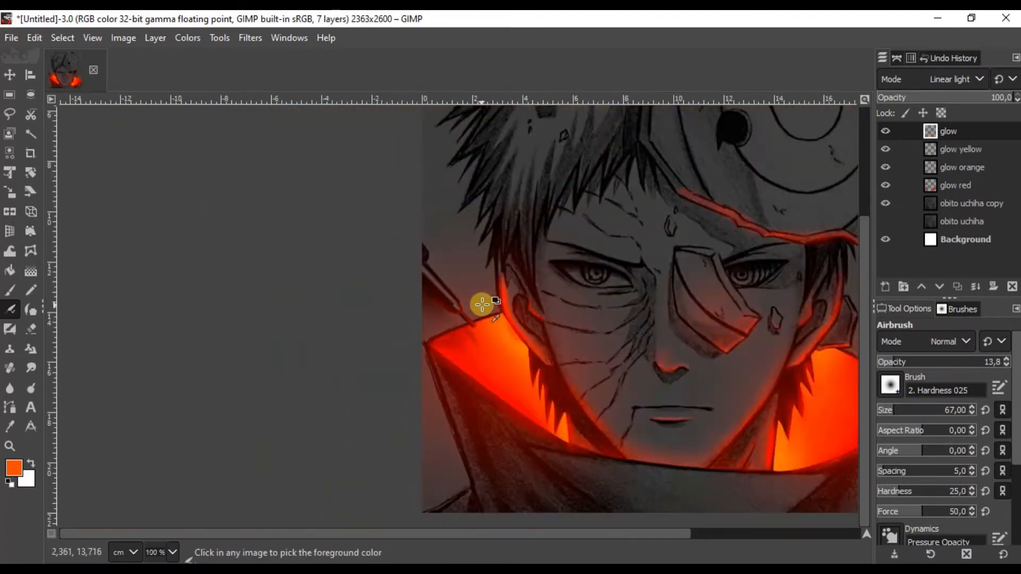
scroll(441, 291, up, 3)
scroll(457, 266, down, 5)
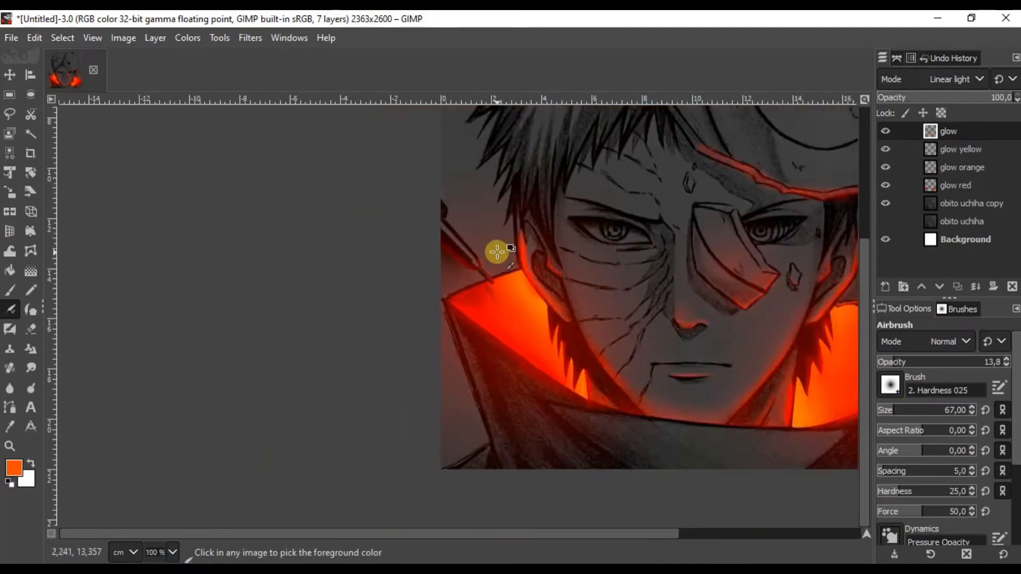
scroll(468, 239, up, 7)
scroll(470, 264, down, 8)
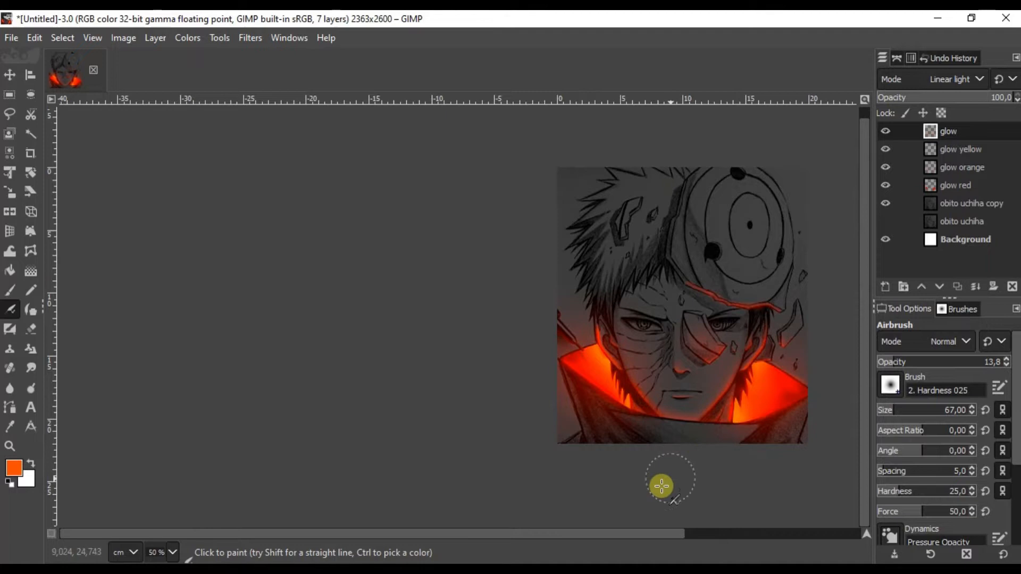
Step: Add a white layer mask to the glow layer and set the foreground color to black
scroll(662, 530, right, 5)
click(993, 286)
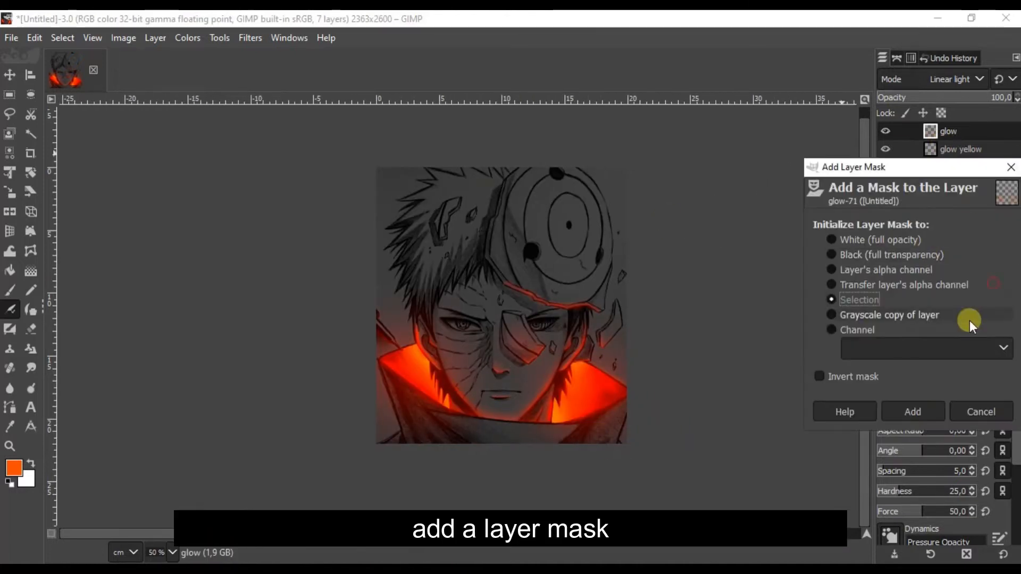
click(880, 398)
click(30, 463)
click(13, 468)
click(628, 273)
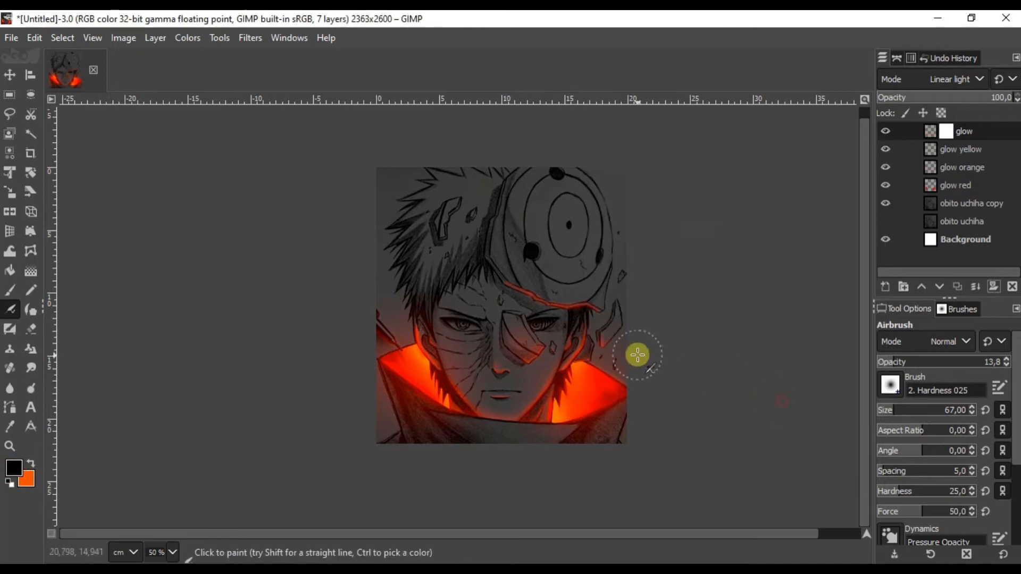
Step: Airbrush black on the layer mask at 100 opacity to erase the glow spilling above the mask's lower rim
scroll(523, 260, up, 3)
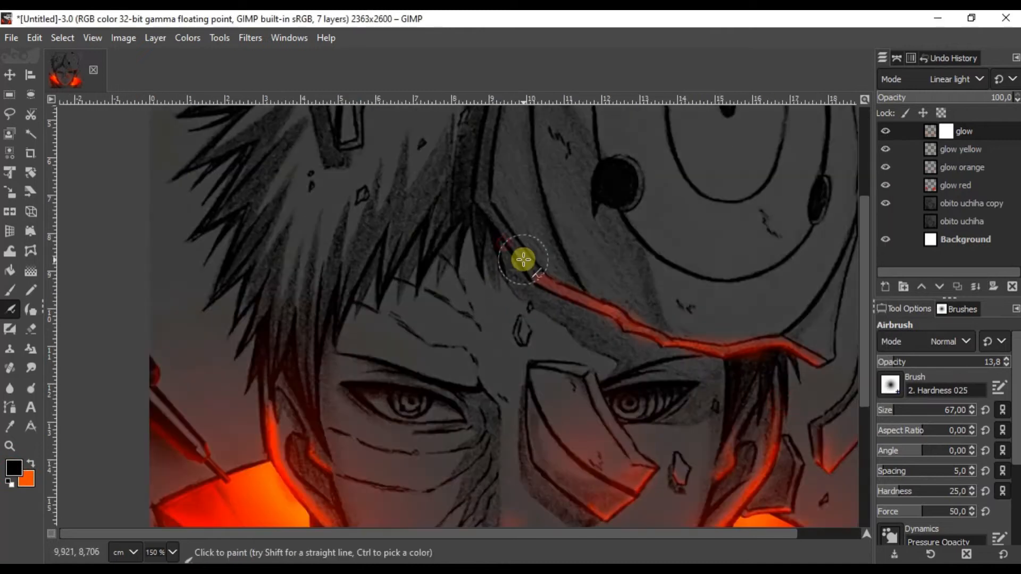
drag(938, 359, 1007, 362)
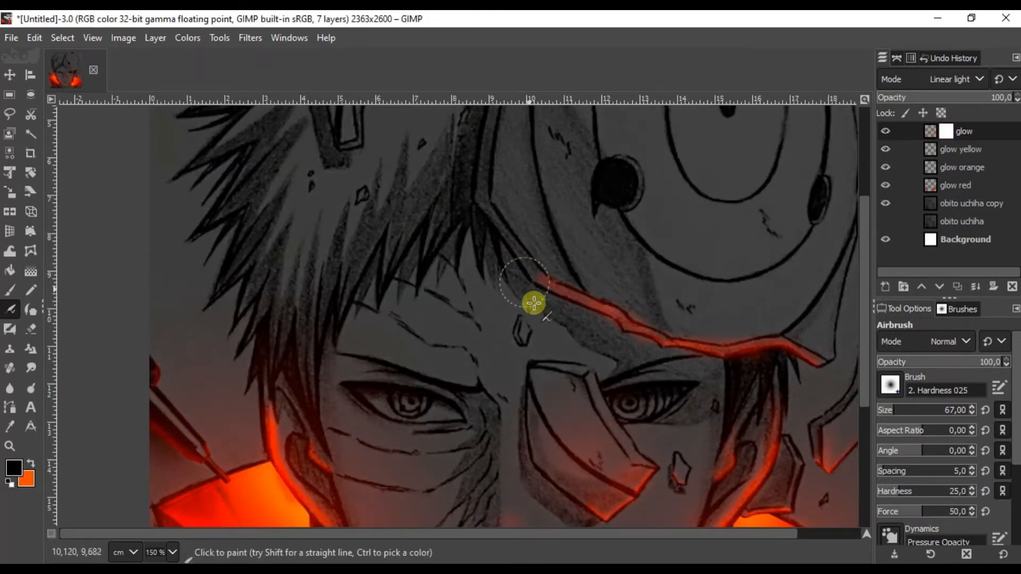
drag(819, 331, 608, 250)
scroll(607, 250, up, 1)
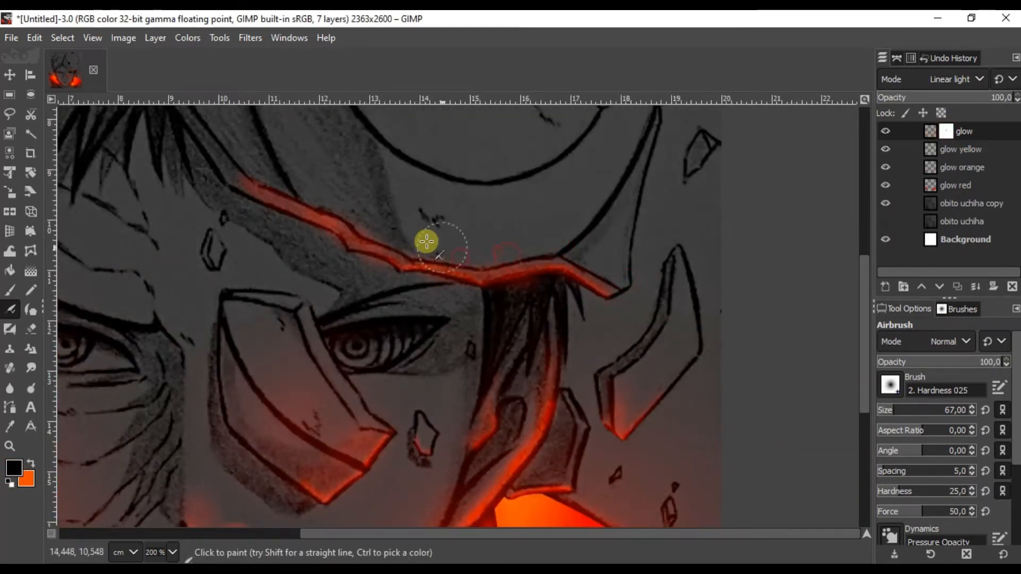
drag(512, 240, 483, 62)
scroll(300, 198, down, 2)
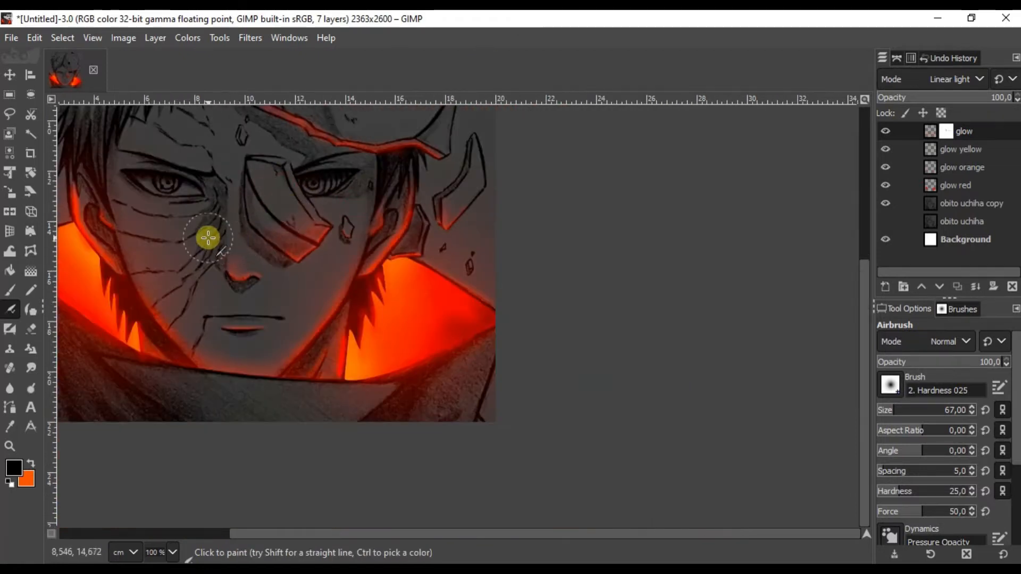
Step: Add a new transparent layer named sharigan above the glow layer
drag(208, 238, 396, 266)
scroll(519, 280, down, 3)
scroll(471, 326, down, 2)
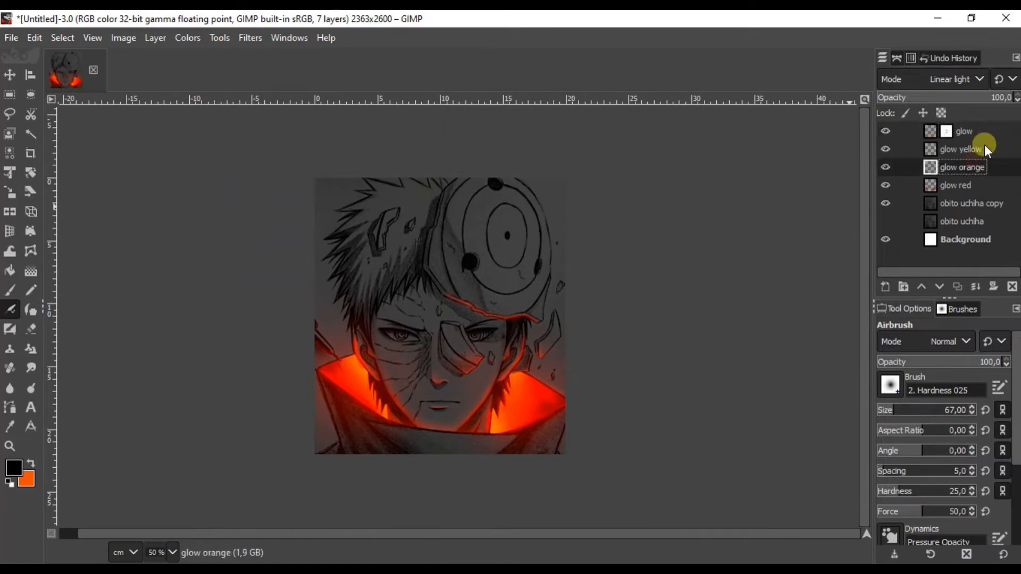
key(shift+ctrl+n)
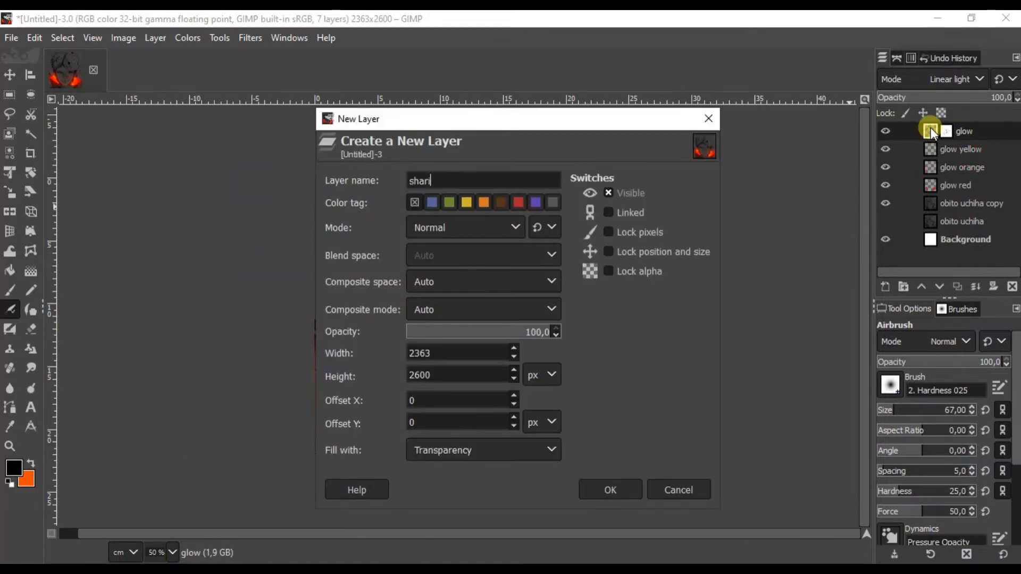
key(Return)
Step: Trace a closed curved path around the iris of the uncovered eye, cut straight along the upper eyelid
key(b)
scroll(426, 305, up, 8)
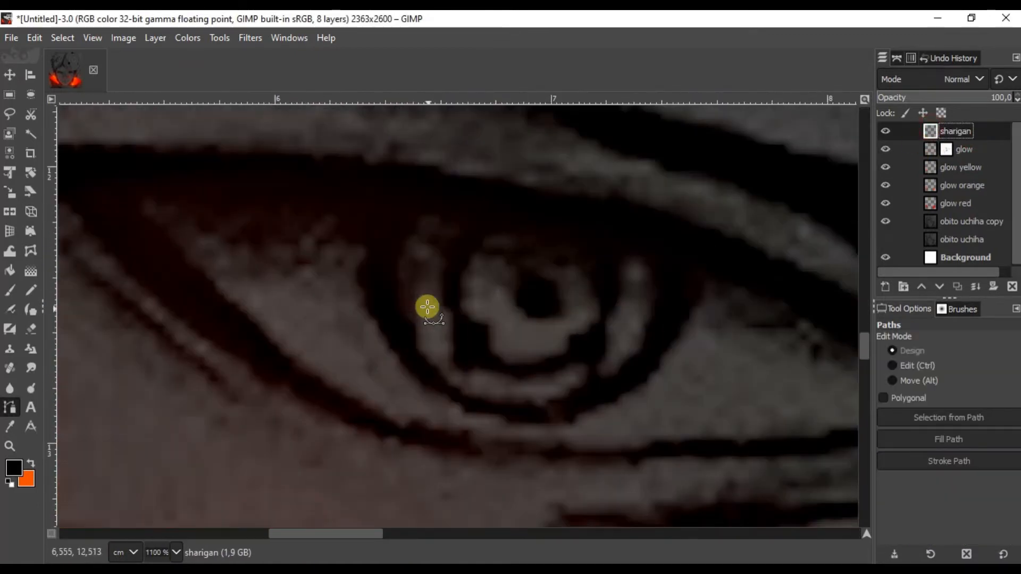
click(406, 207)
drag(501, 361, 634, 365)
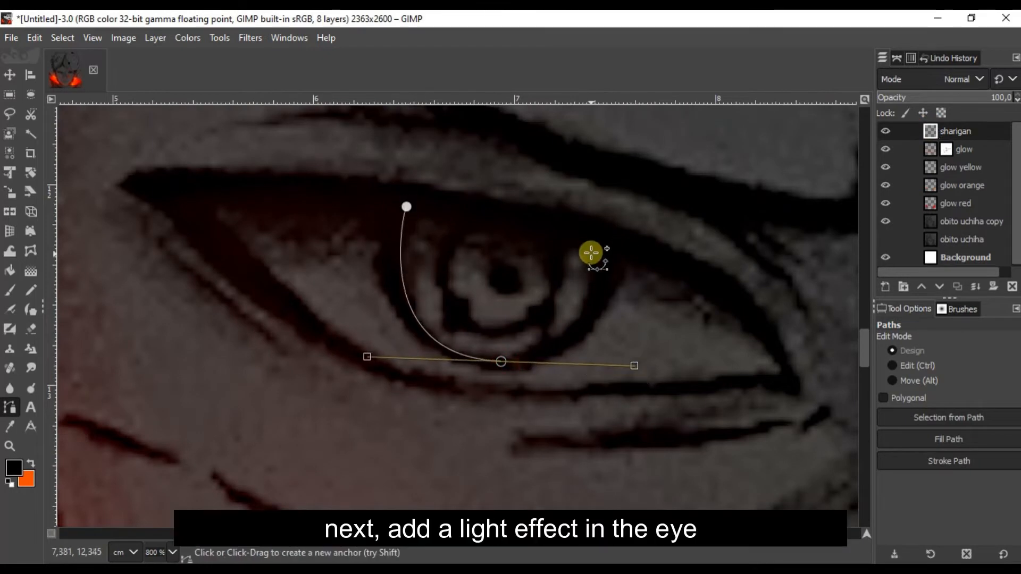
ctrl+click(406, 207)
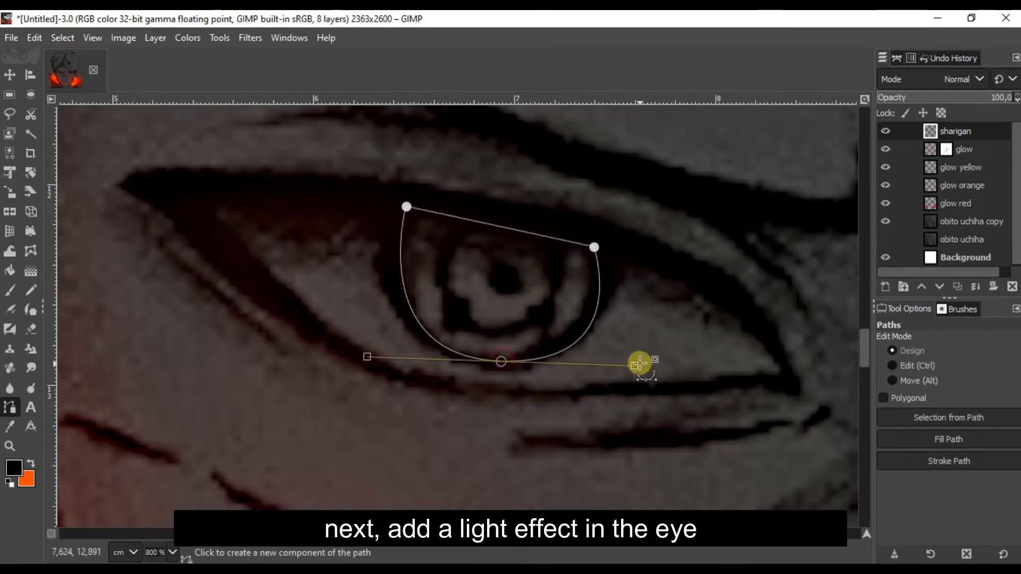
drag(635, 365, 611, 364)
Step: Set the foreground color to bright red and fill the iris path with it on the sharigan layer
click(16, 468)
click(820, 348)
click(787, 397)
click(947, 438)
click(900, 507)
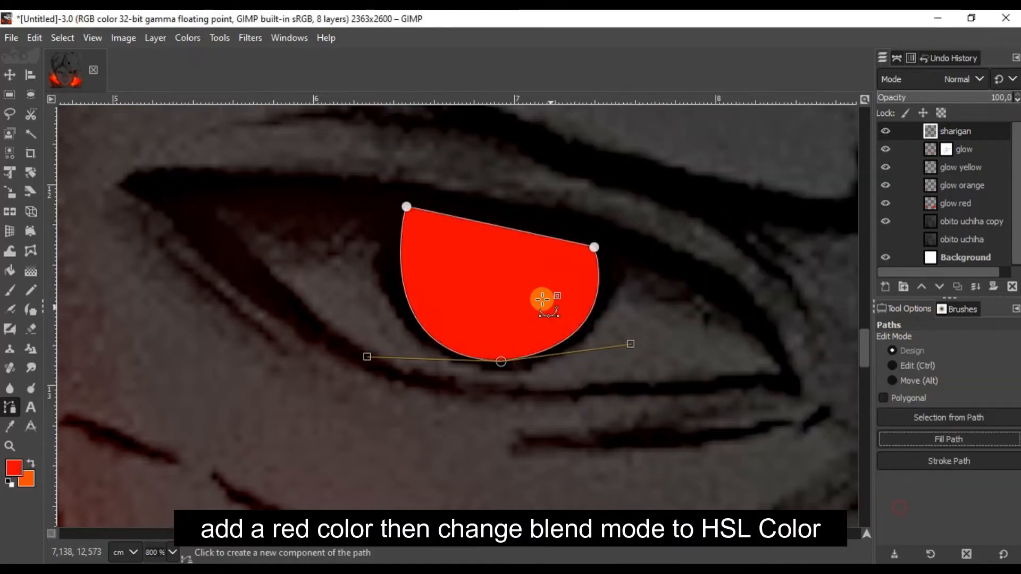
Step: Try several blend modes on the sharigan layer and set it to HSL Color
click(11, 75)
scroll(486, 300, down, 7)
scroll(494, 306, up, 2)
click(934, 83)
click(929, 235)
key(Down)
key(Down)
key(Down)
key(Down)
key(Down)
key(Down)
key(Down)
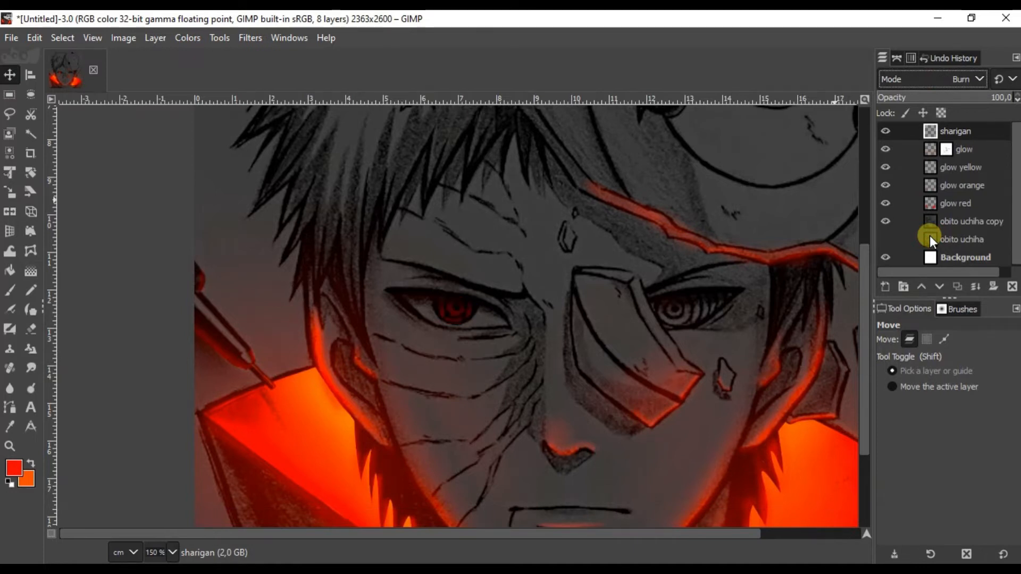
click(925, 81)
click(923, 540)
click(959, 80)
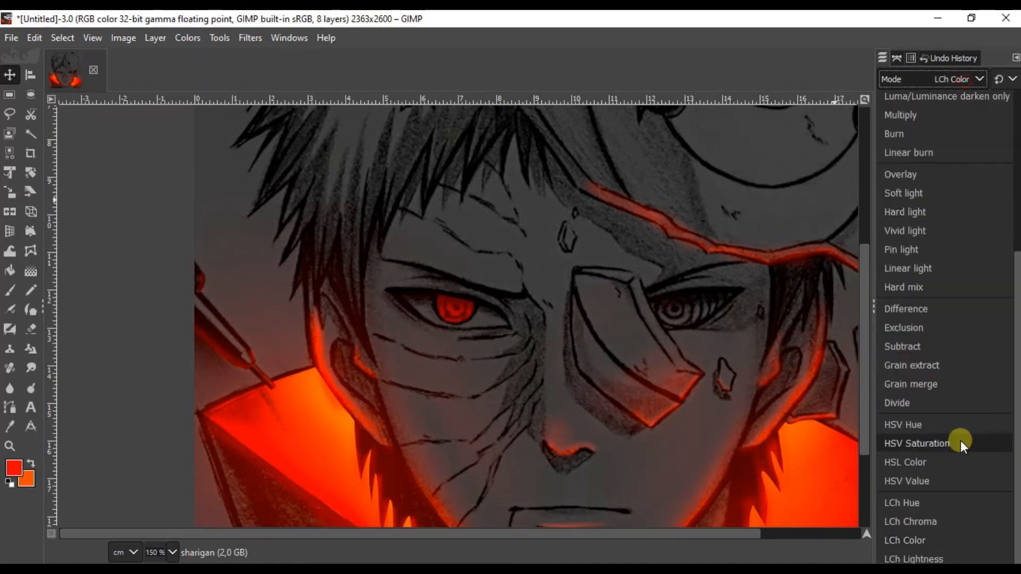
click(951, 455)
Step: Switch to the Airbrush and add a new layer named glow sharingan above the sharigan layer
click(9, 310)
key(shift+ctrl+n)
text(glow sh)
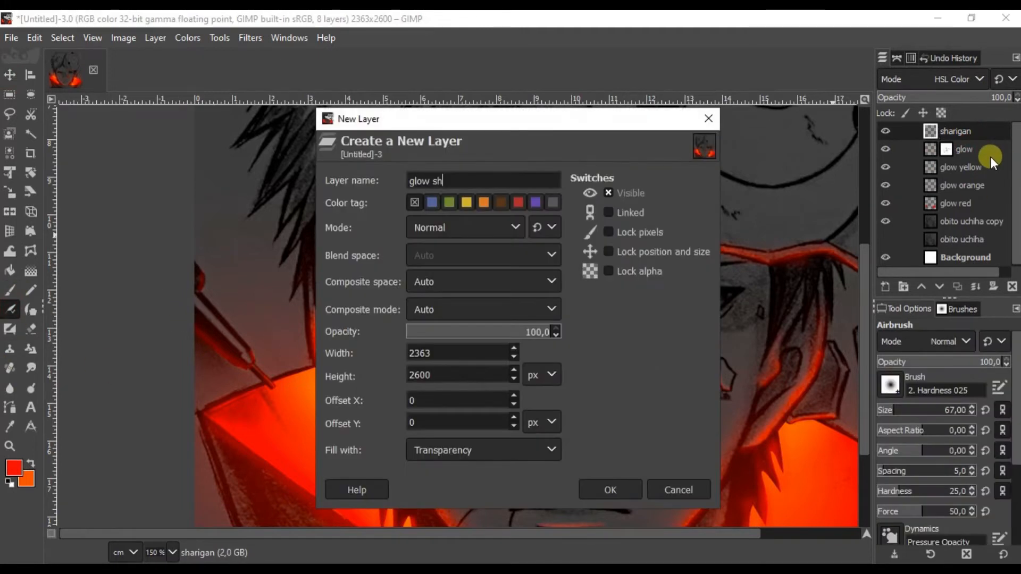
text(aringan)
key(Return)
Step: Airbrush light red highlights along the outer ring segments and inner ring of the red iris
click(15, 468)
click(665, 186)
click(772, 400)
scroll(441, 310, up, 8)
drag(466, 376, 431, 241)
drag(574, 425, 484, 345)
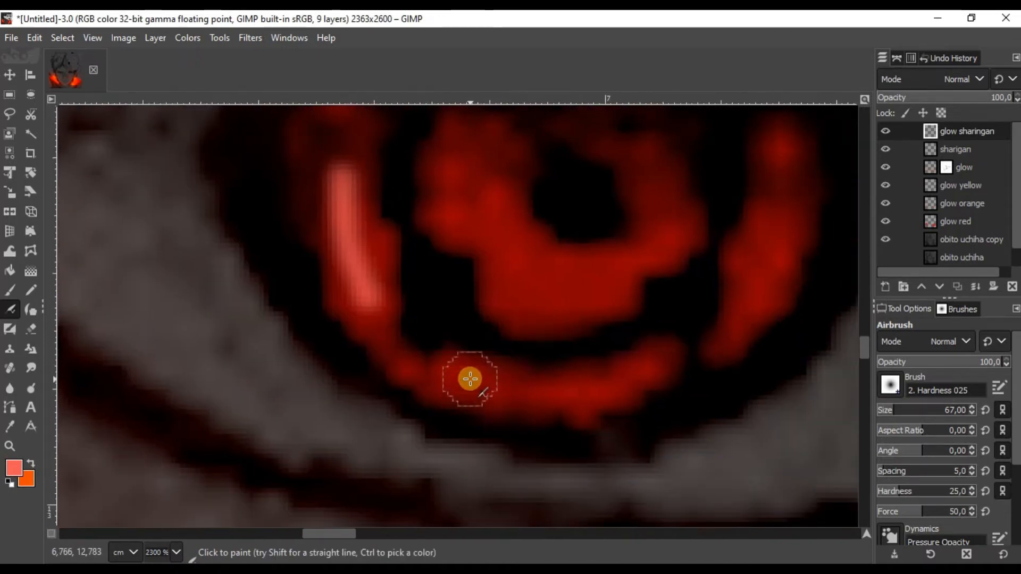
drag(470, 379, 661, 350)
mouse_move(780, 151)
mouse_down()
mouse_move(732, 339)
mouse_move(779, 207)
mouse_up()
scroll(744, 212, down, 2)
drag(602, 203, 690, 235)
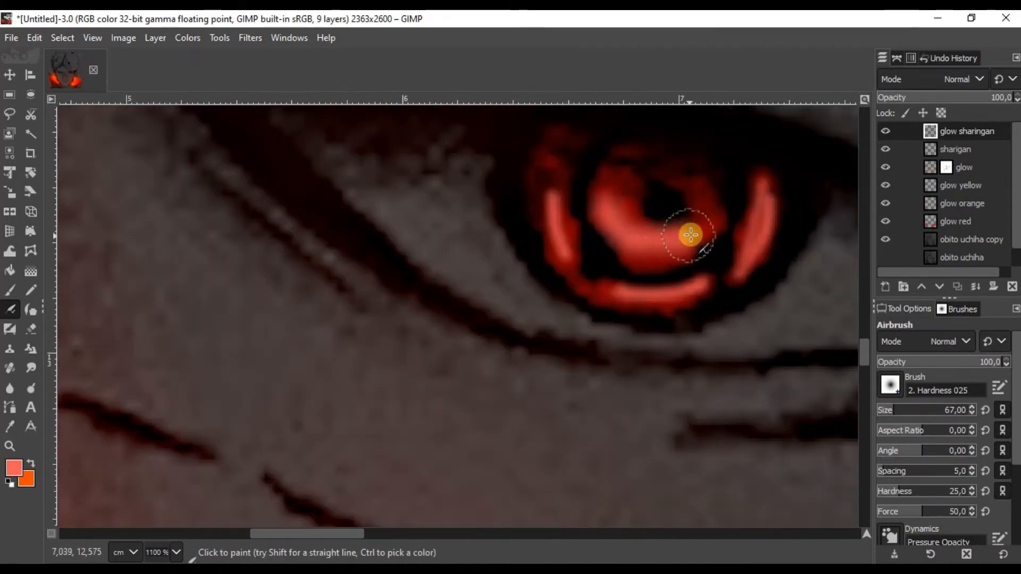
Step: Set the foreground color to white and airbrush thin bright cores inside the iris's light red highlights
click(16, 468)
click(646, 247)
click(774, 397)
scroll(688, 296, up, 6)
drag(542, 261, 733, 247)
drag(499, 296, 132, 478)
drag(590, 233, 515, 366)
drag(372, 228, 553, 425)
drag(369, 234, 416, 420)
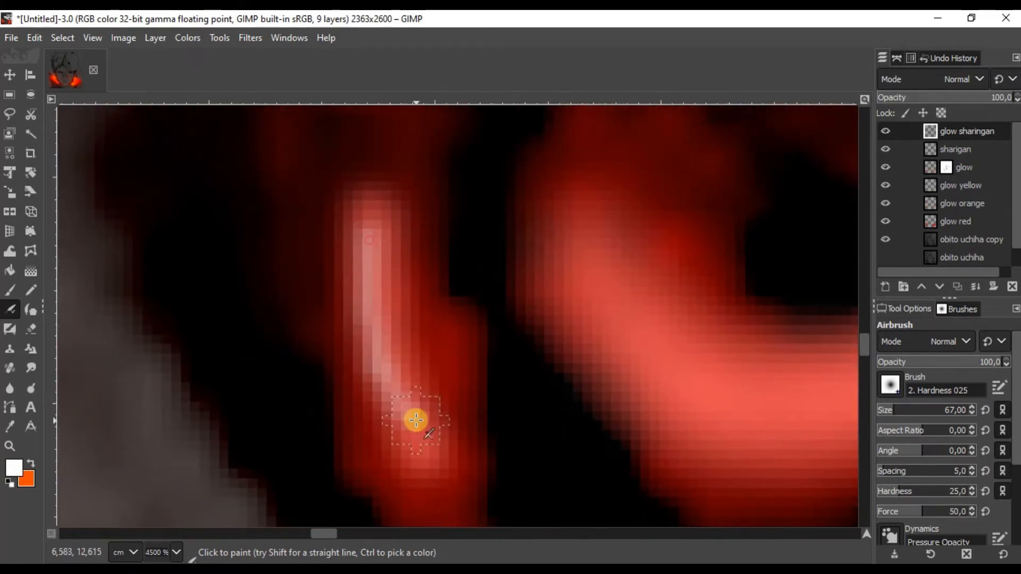
scroll(416, 420, down, 2)
scroll(465, 343, up, 1)
mouse_move(461, 339)
mouse_down()
mouse_move(668, 362)
mouse_move(690, 341)
mouse_up()
scroll(527, 312, down, 10)
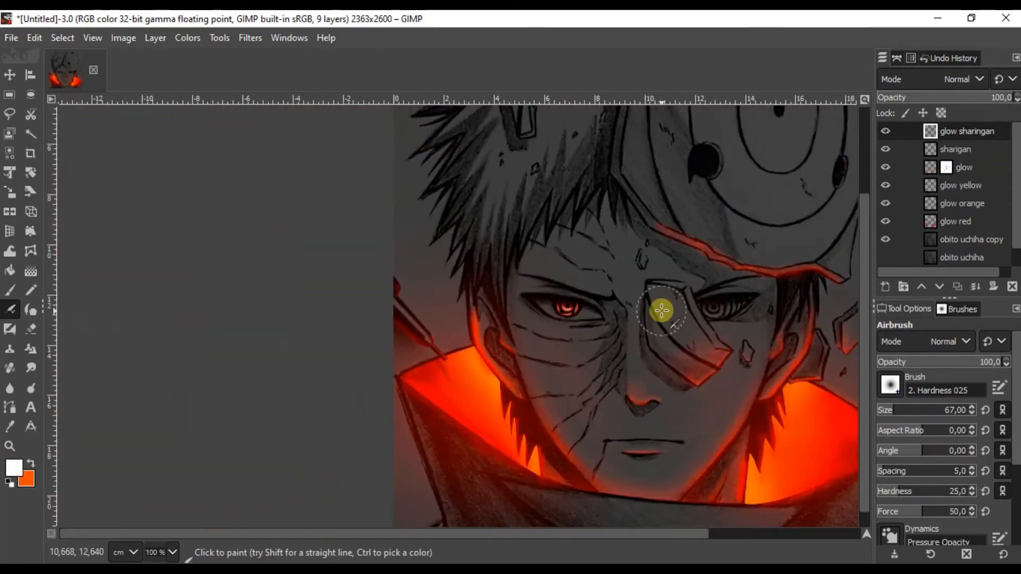
Step: Set the foreground color to bright red and add a new layer named glow sharingan 2
scroll(650, 301, down, 1)
scroll(614, 311, down, 1)
scroll(585, 295, up, 3)
click(12, 469)
click(801, 355)
click(782, 398)
key(ctrl+shift+n)
key(Return)
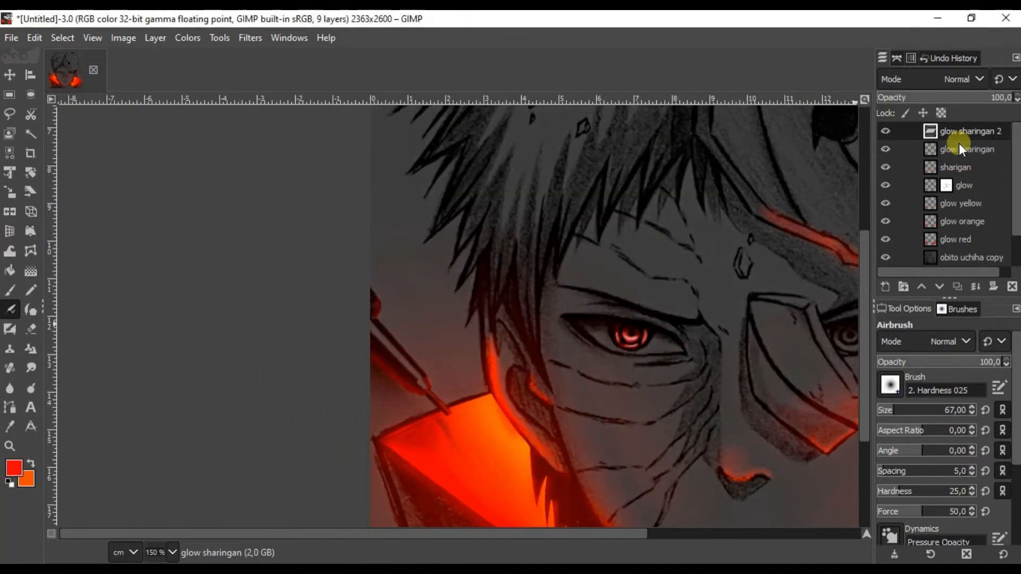
Step: Airbrush a soft red glow over the iris with opacity 24 and brush size 224
scroll(646, 333, down, 2)
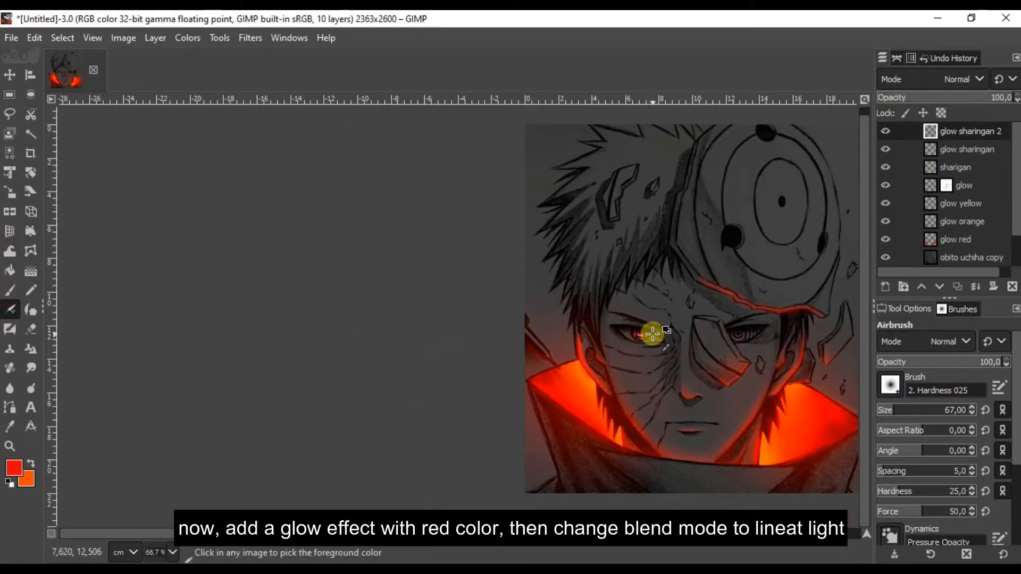
scroll(652, 334, up, 3)
click(912, 361)
click(910, 409)
click(627, 328)
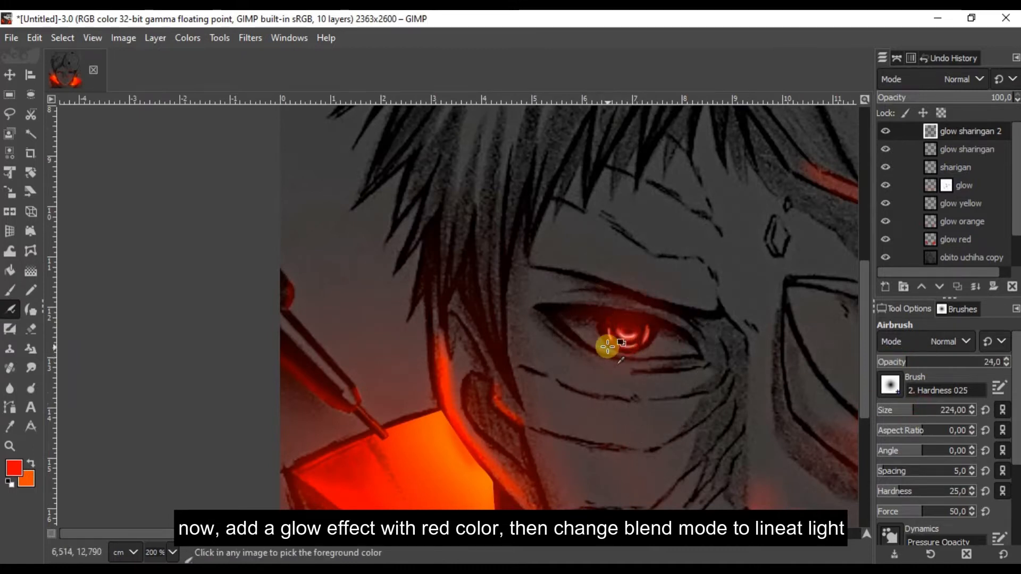
Step: Try the airbrush in Screen mode over the iris, and return the brush mode to Normal
scroll(607, 346, up, 7)
click(941, 342)
click(910, 193)
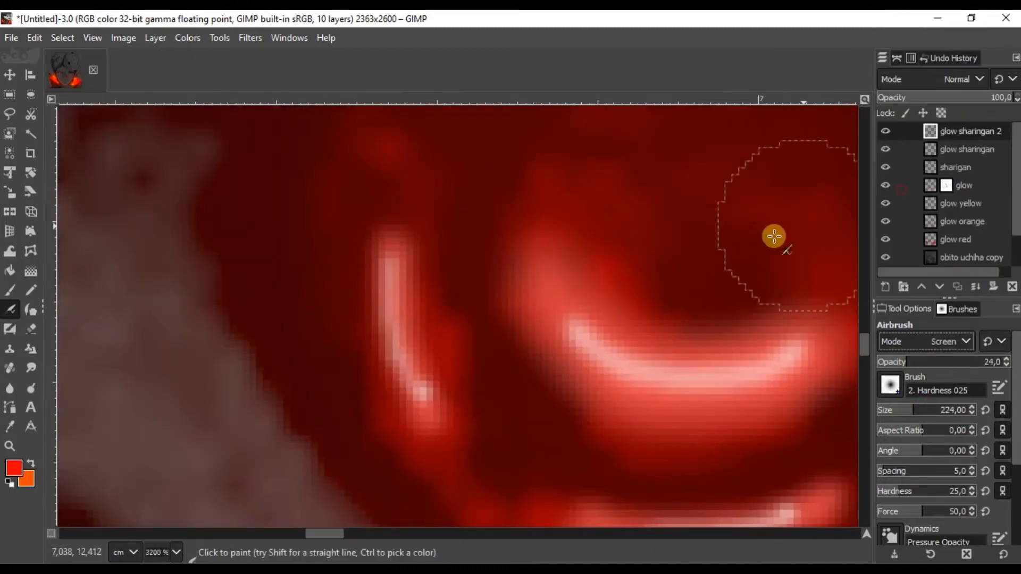
scroll(774, 236, down, 5)
click(957, 79)
click(957, 100)
click(958, 341)
click(930, 21)
Step: Go through the blend modes for the glow sharingan 2 layer and set it to Linear light
click(956, 78)
click(919, 138)
key(Down)
key(Down)
key(Down)
key(Down)
key(Down)
key(Down)
key(Down)
key(Down)
key(Down)
key(Down)
key(Down)
key(Down)
key(Down)
key(Down)
key(Down)
key(Down)
key(Down)
key(Down)
key(Down)
key(Down)
key(Down)
key(Down)
key(Down)
key(Down)
key(Down)
key(Down)
key(Down)
key(Down)
key(Down)
key(Down)
key(Down)
key(Down)
key(Down)
key(Down)
click(933, 80)
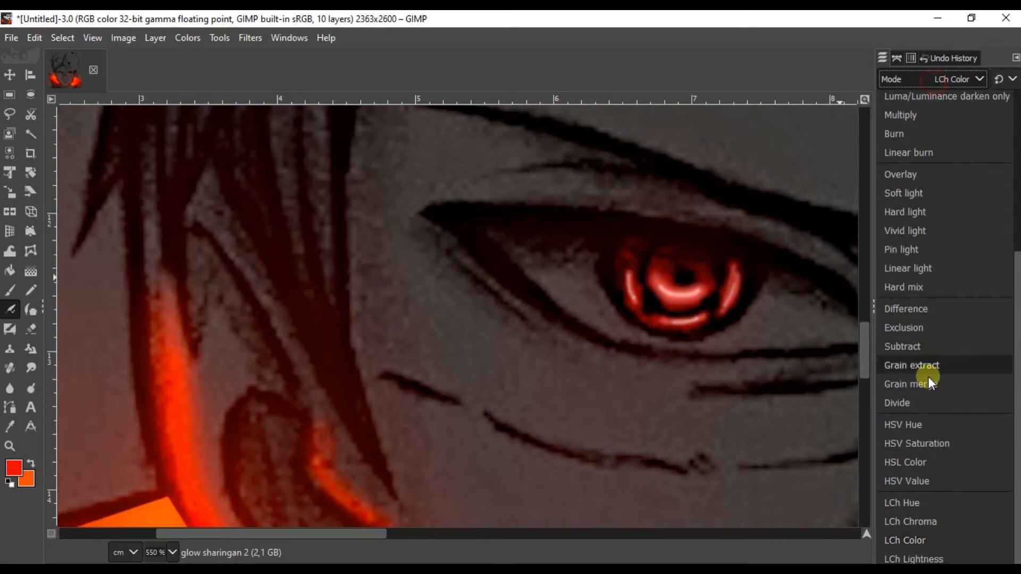
scroll(935, 372, up, 5)
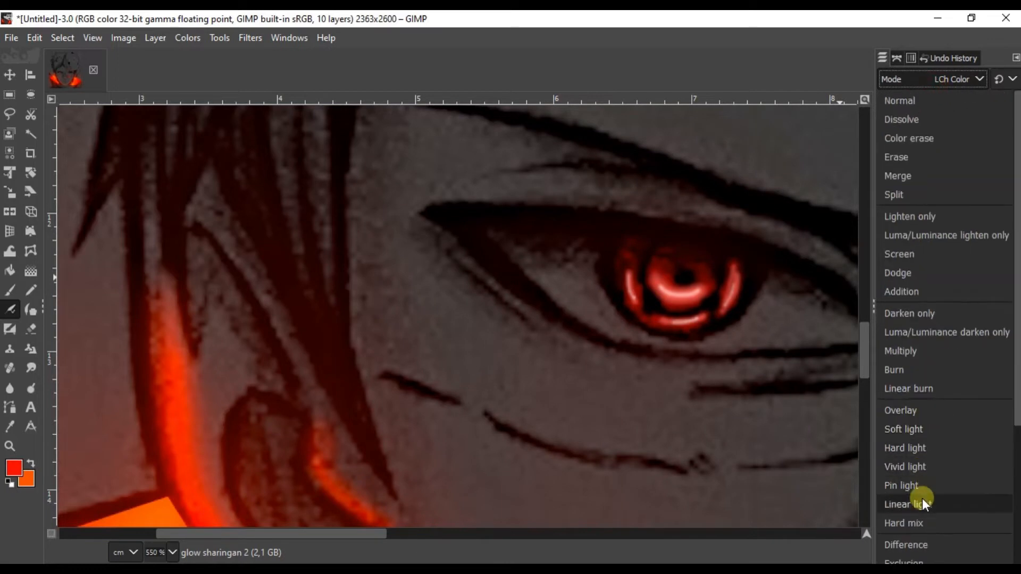
click(922, 502)
Step: Reduce the airbrush to size 107 and opacity 12.6 and paint red light along the glowing eye's lower lid
scroll(670, 303, down, 7)
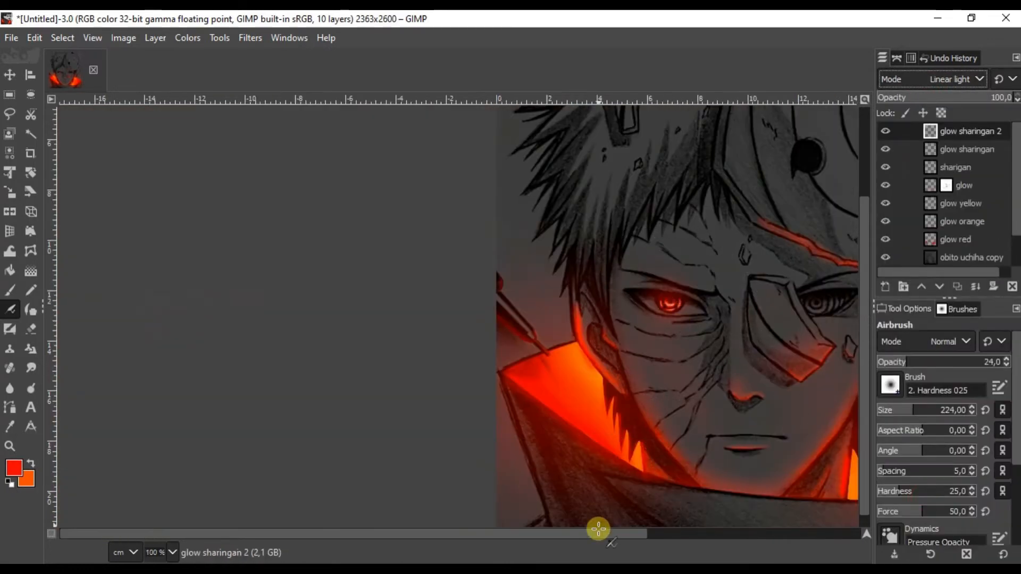
drag(597, 532, 684, 531)
scroll(371, 314, down, 2)
scroll(371, 314, up, 12)
click(900, 410)
scroll(499, 351, down, 2)
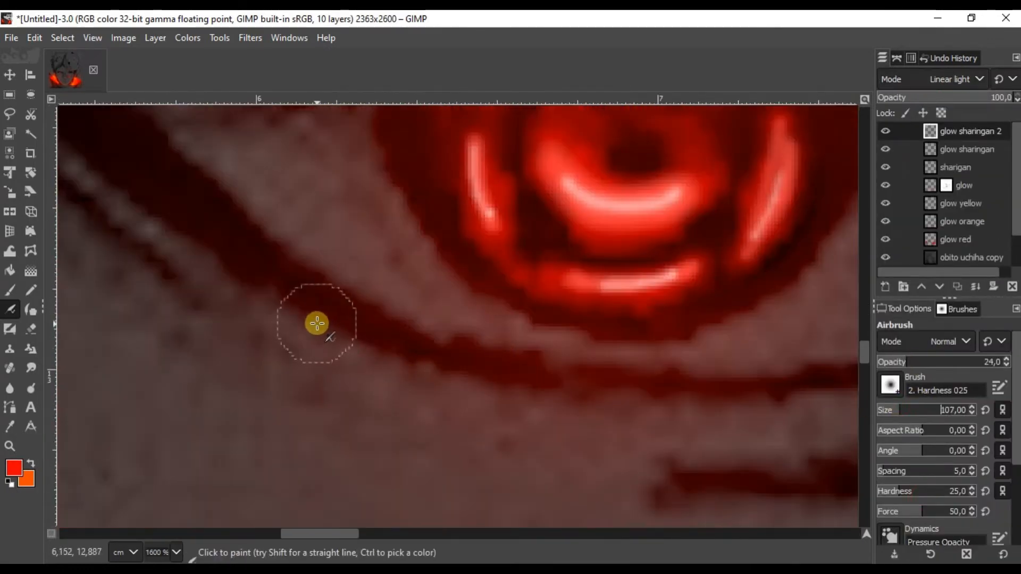
click(892, 361)
scroll(757, 392, down, 1)
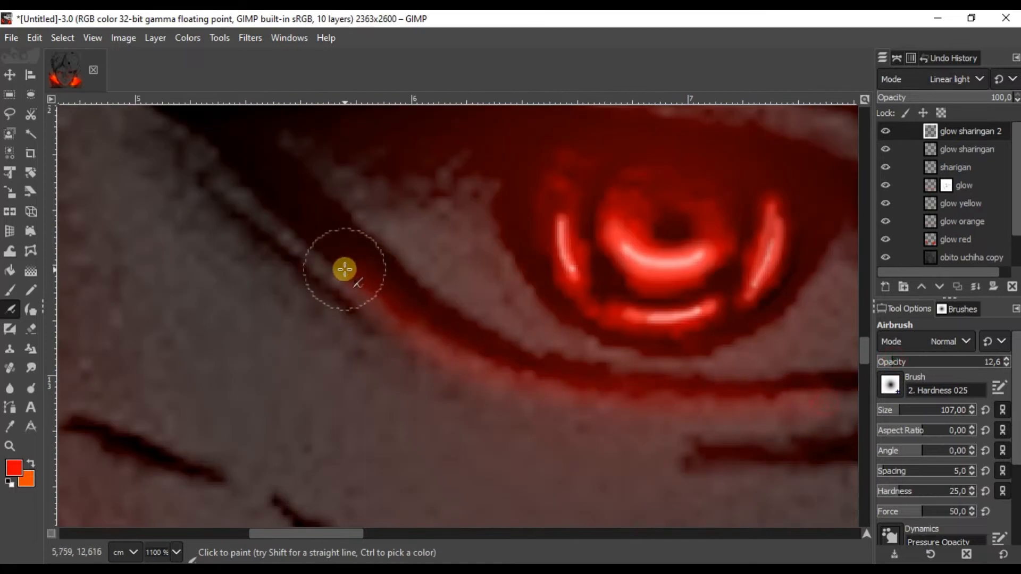
scroll(344, 269, up, 1)
scroll(388, 301, down, 6)
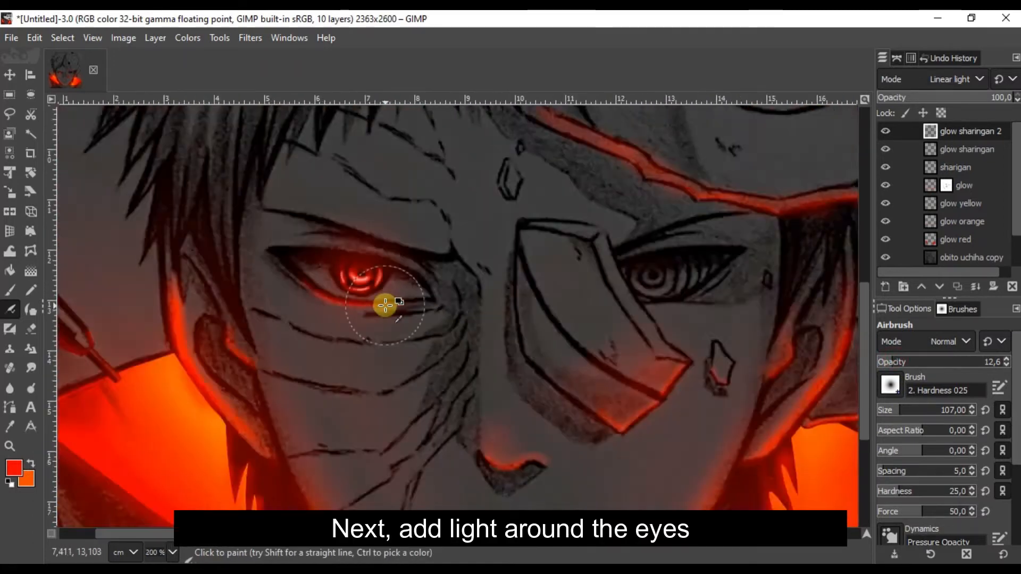
Step: Airbrush red light along the upper eyelid edge of the glowing eye
scroll(340, 271, up, 5)
drag(266, 257, 165, 252)
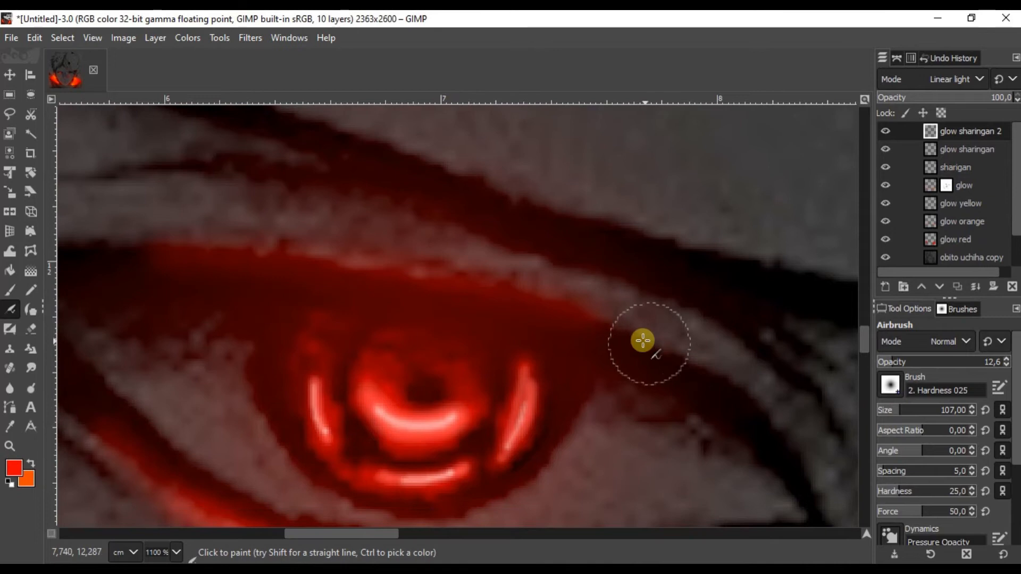
scroll(459, 284, up, 2)
scroll(221, 240, down, 11)
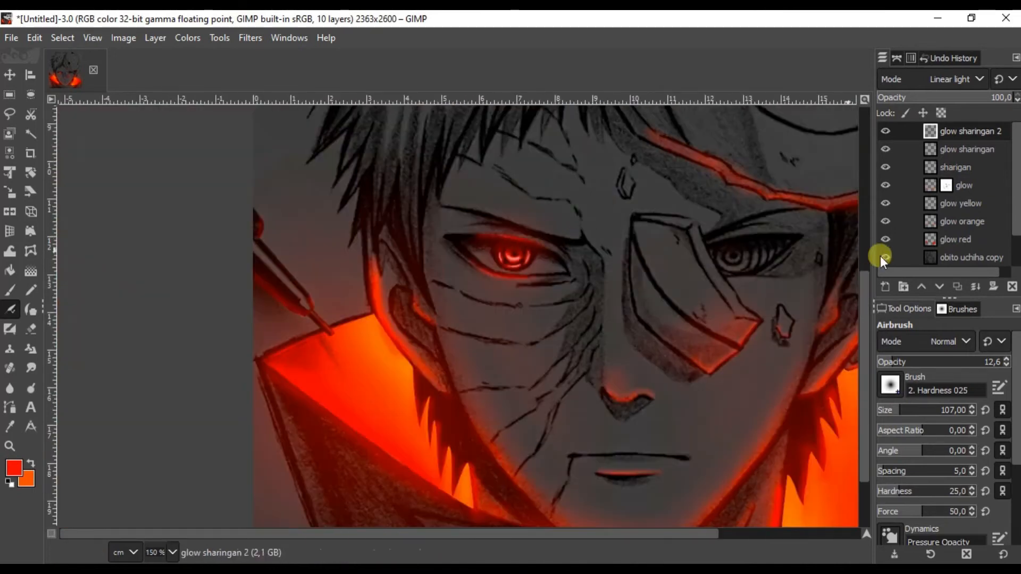
Step: Airbrush a red highlight on the inner corner of the glowing eye
scroll(545, 261, up, 11)
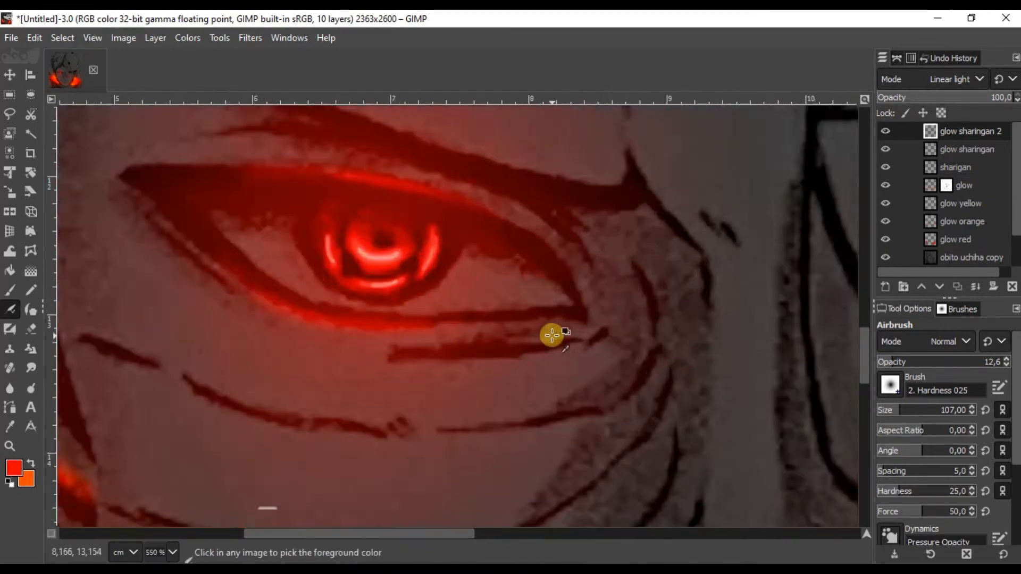
mouse_move(615, 131)
mouse_down()
mouse_move(656, 274)
mouse_move(640, 354)
mouse_up()
scroll(638, 303, down, 5)
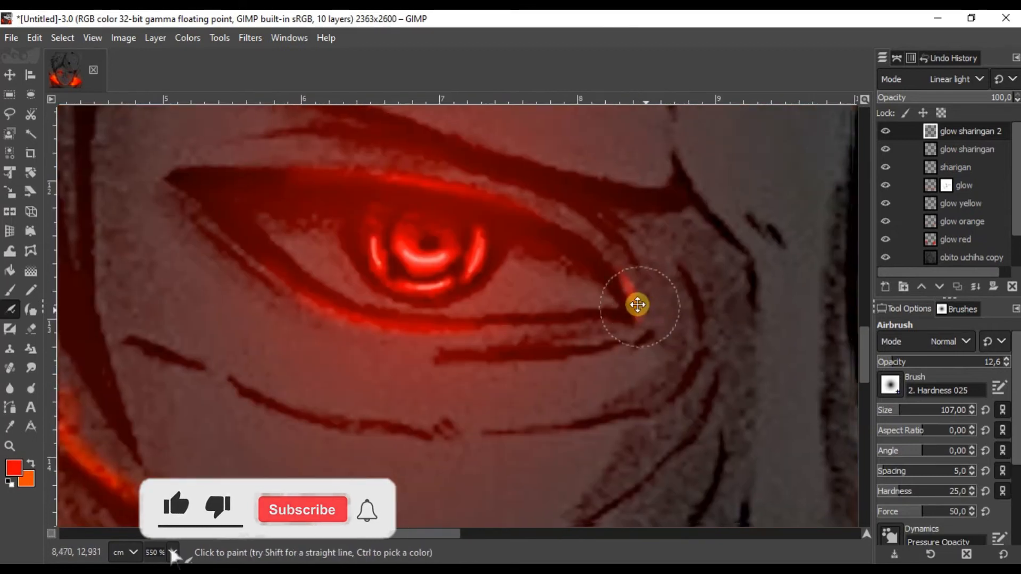
scroll(470, 303, up, 4)
Step: Lower the airbrush opacity to 7.8 and paint red light down the side of the nose bridge
scroll(363, 295, down, 3)
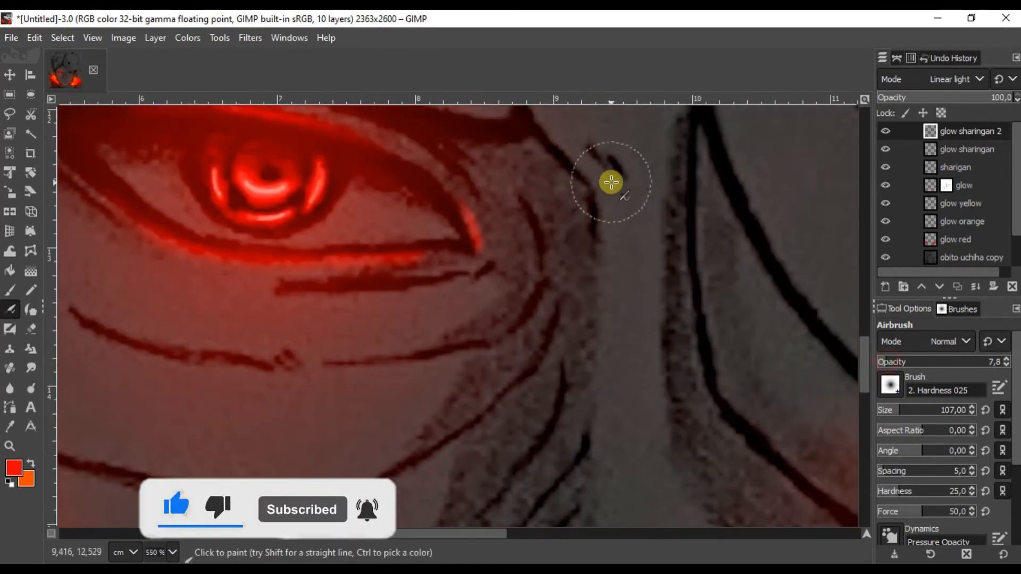
scroll(609, 244, up, 3)
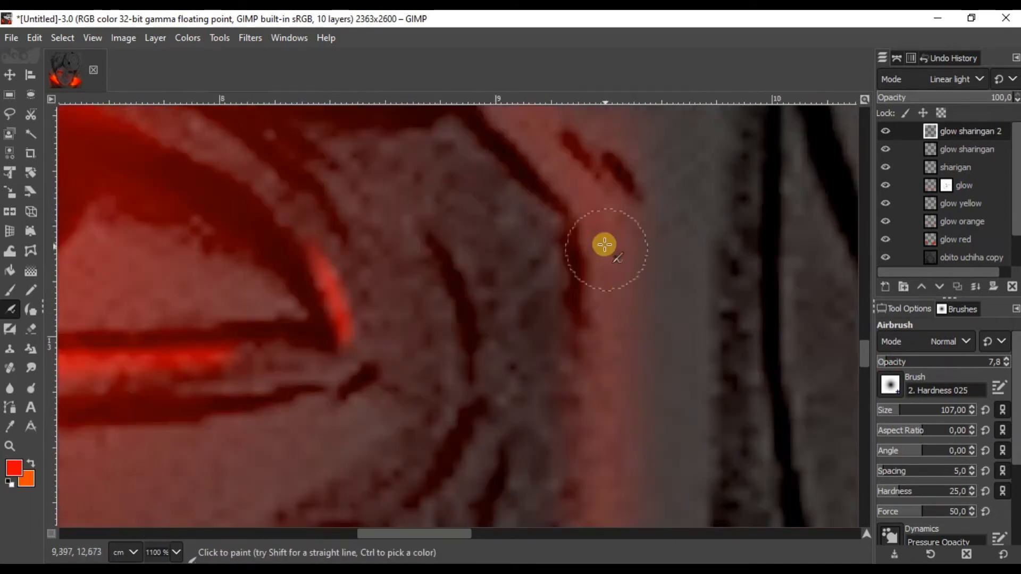
scroll(591, 347, down, 10)
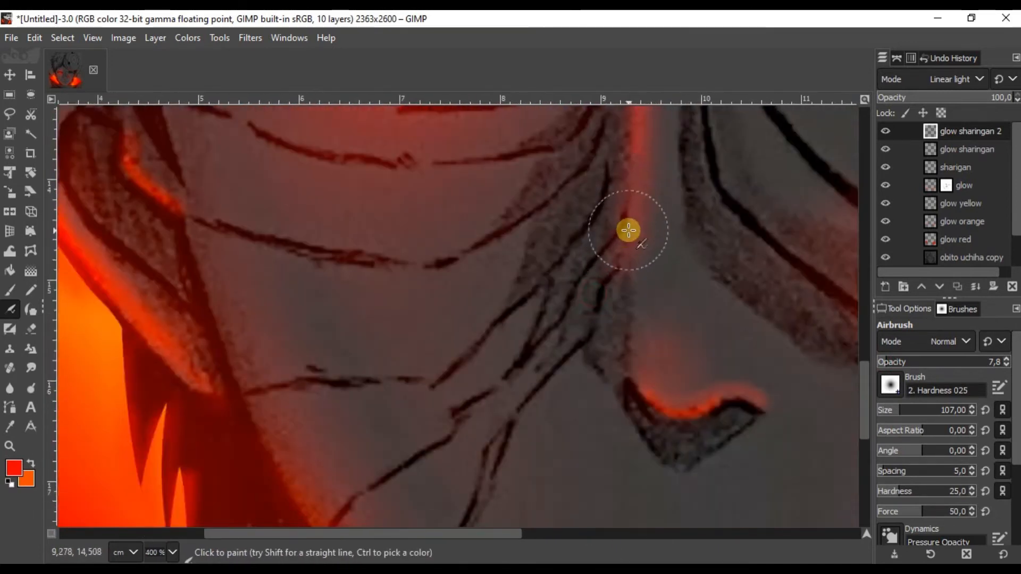
Step: Airbrush soft red light along the upper edge of the eyebrow above the glowing eye
scroll(604, 207, up, 9)
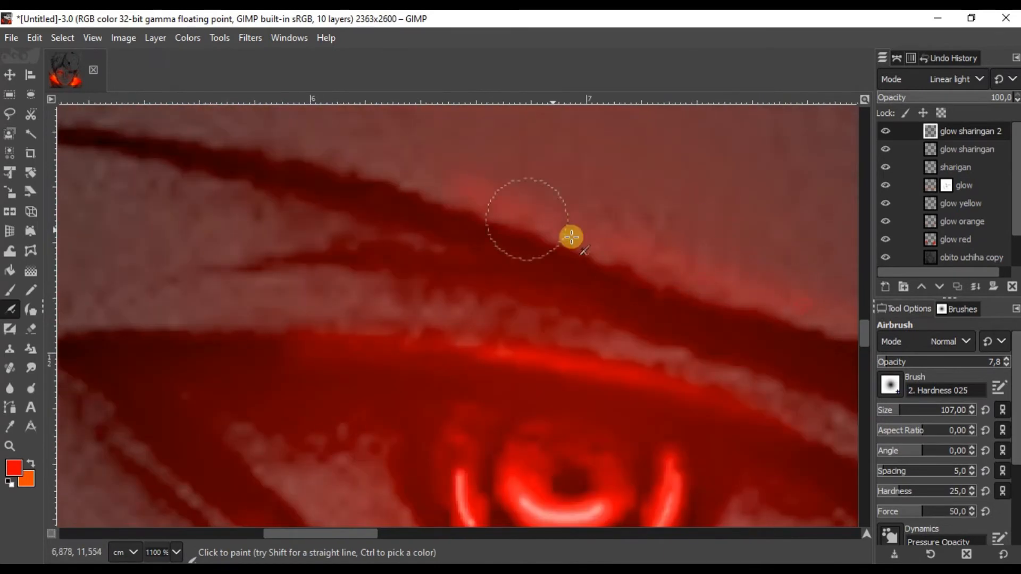
scroll(287, 162, down, 10)
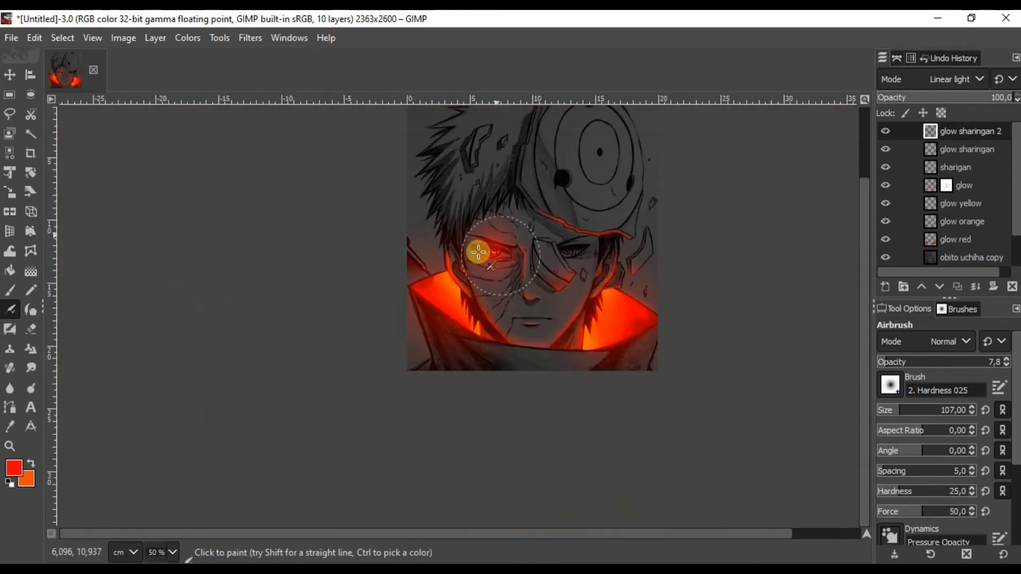
scroll(490, 267, up, 9)
scroll(585, 239, down, 9)
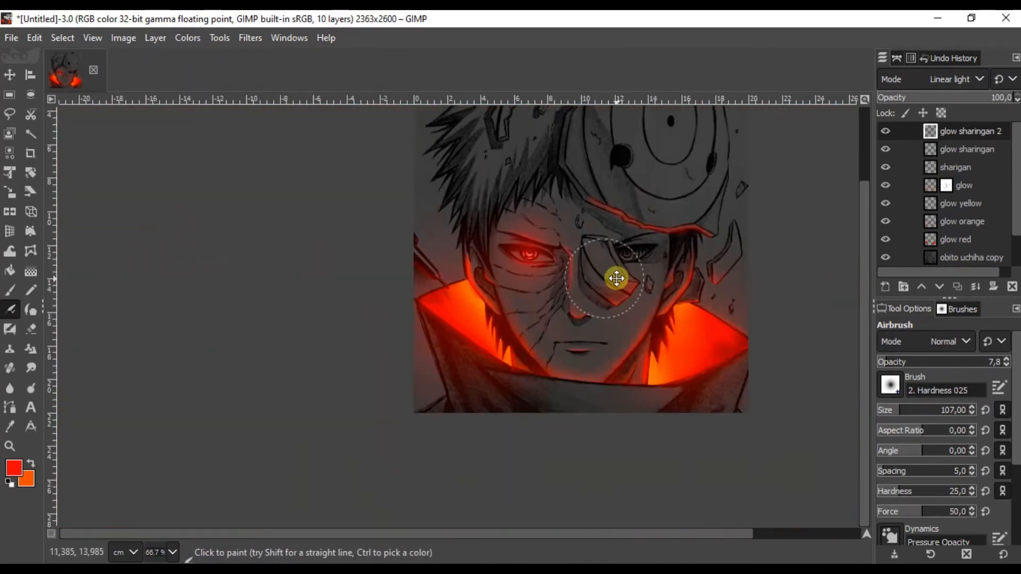
Step: Airbrush a red tint onto a hair strand above the forehead
scroll(498, 273, up, 2)
scroll(498, 273, up, 8)
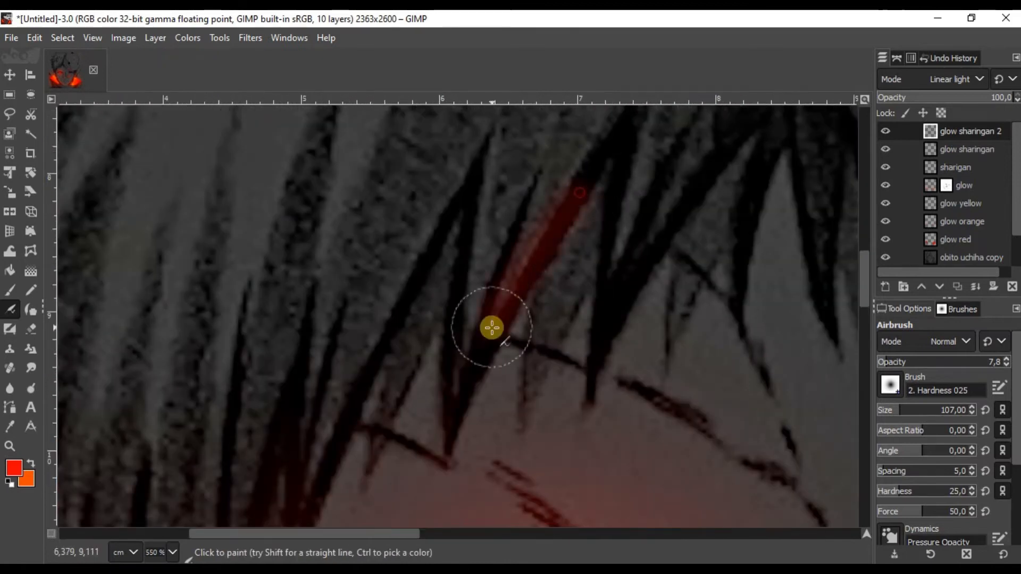
scroll(556, 237, down, 10)
Step: Examine the red glow on the hair strand, the nose bridge and around the Sharingan up close and in the whole drawing
scroll(565, 246, up, 9)
scroll(597, 262, down, 2)
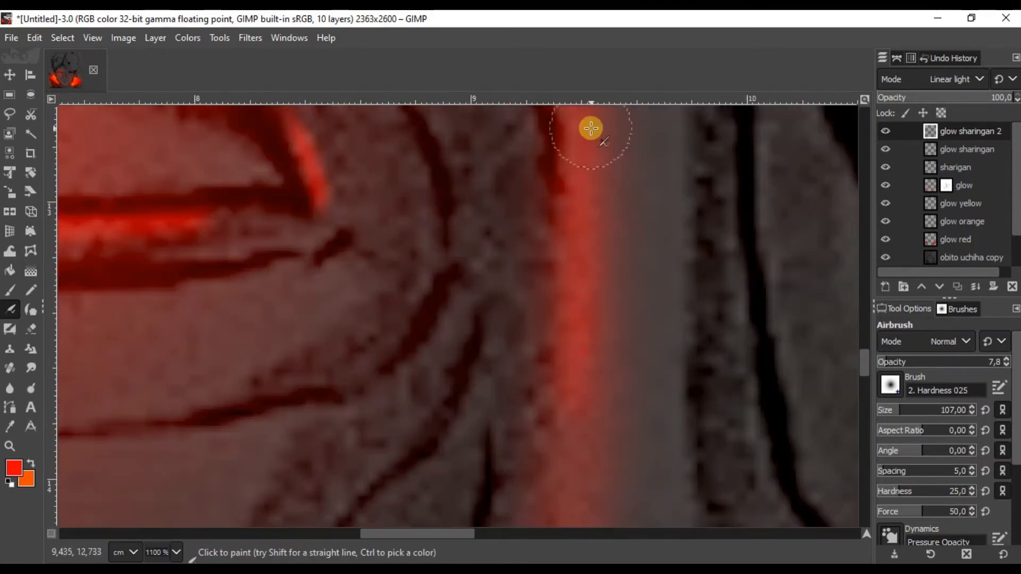
scroll(583, 276, down, 5)
scroll(521, 266, up, 2)
scroll(424, 287, down, 3)
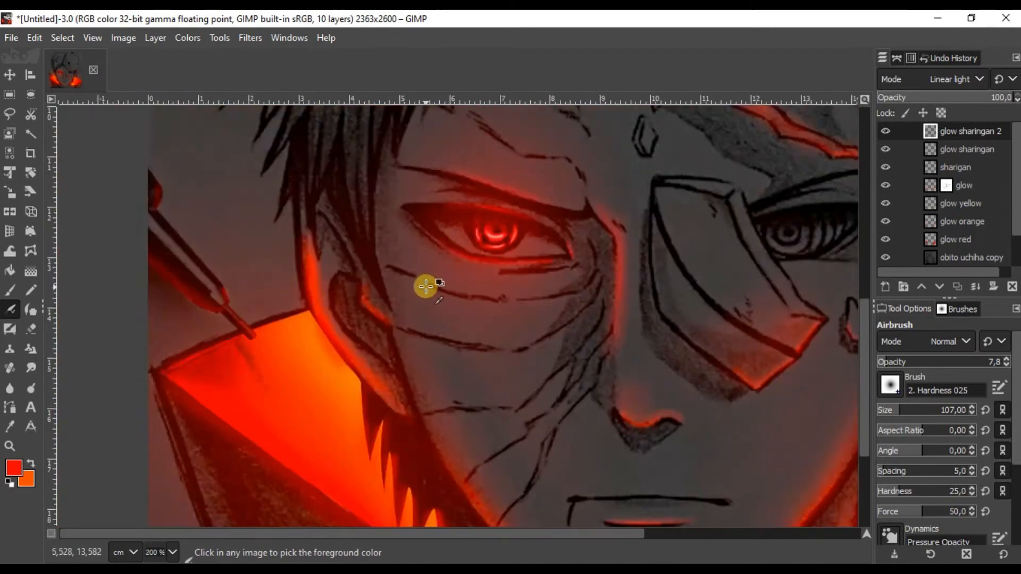
scroll(374, 243, up, 2)
scroll(416, 353, up, 1)
scroll(410, 480, up, 2)
scroll(533, 275, down, 4)
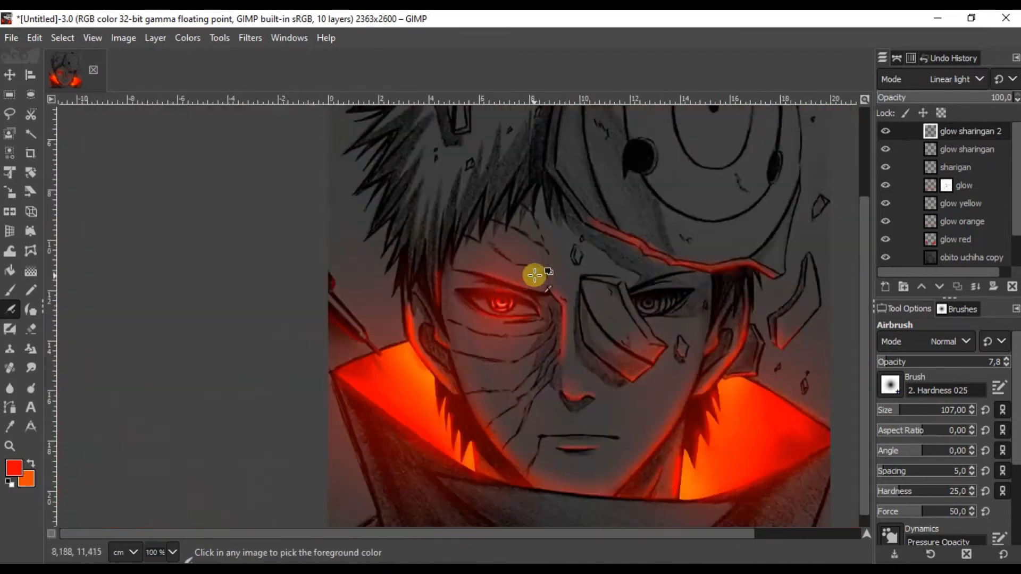
scroll(643, 314, down, 1)
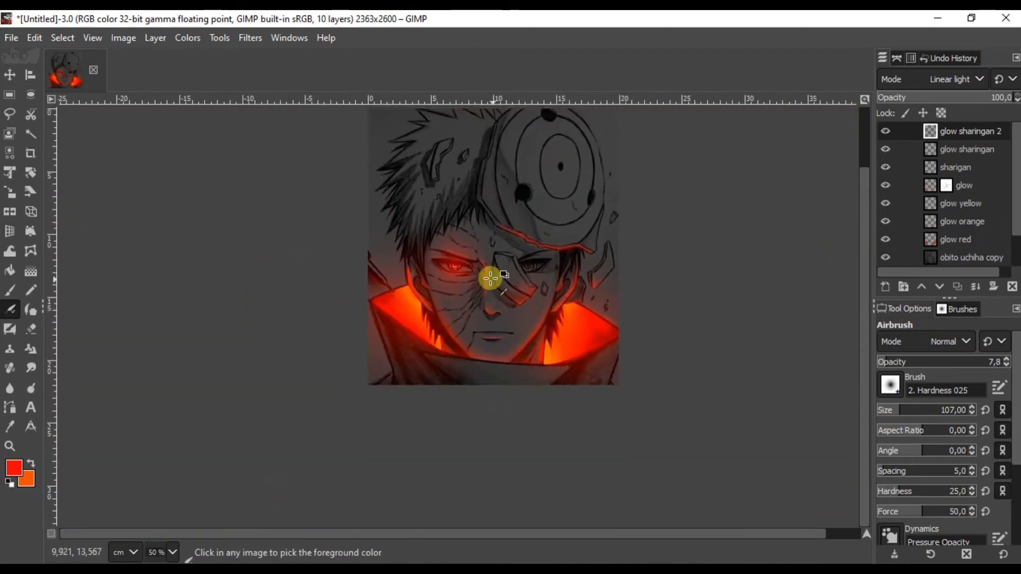
Step: Airbrush red light along the nose-side edge of the broken mask fragment, from its upper corner downwards
scroll(490, 277, up, 8)
scroll(512, 194, up, 3)
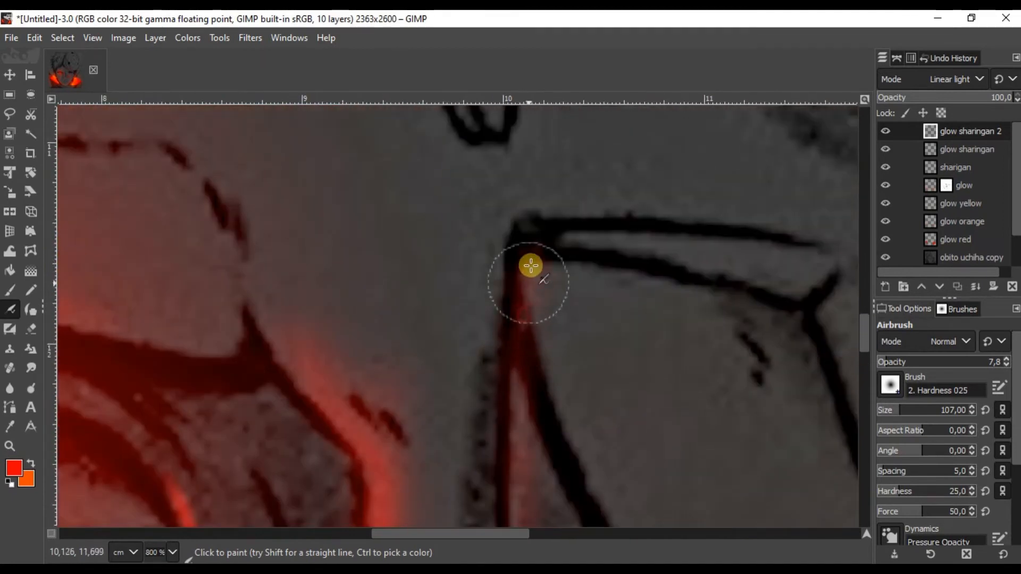
drag(531, 479, 538, 252)
drag(547, 519, 529, 296)
drag(542, 160, 547, 266)
drag(523, 122, 550, 237)
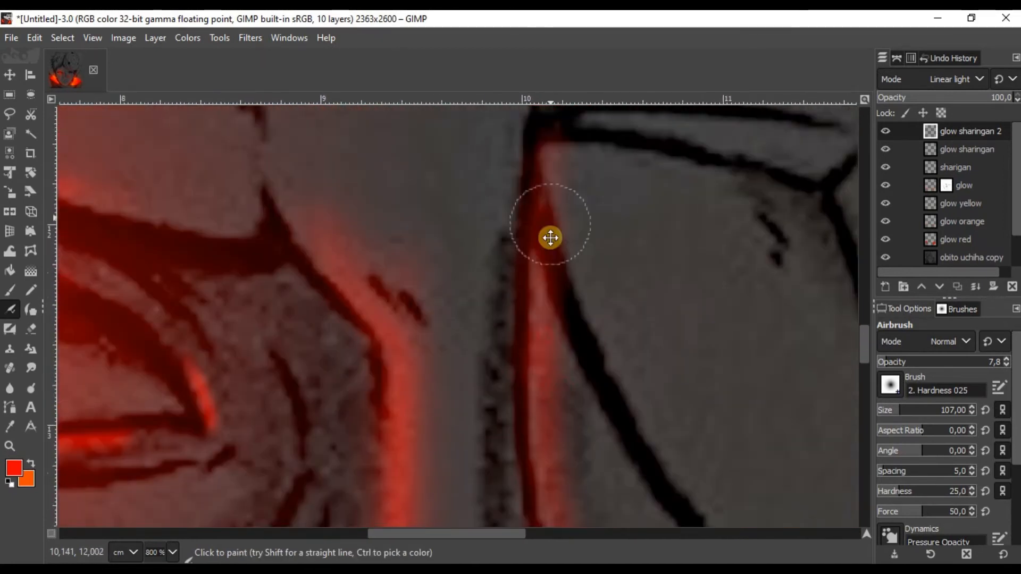
scroll(551, 395, up, 2)
scroll(546, 220, down, 9)
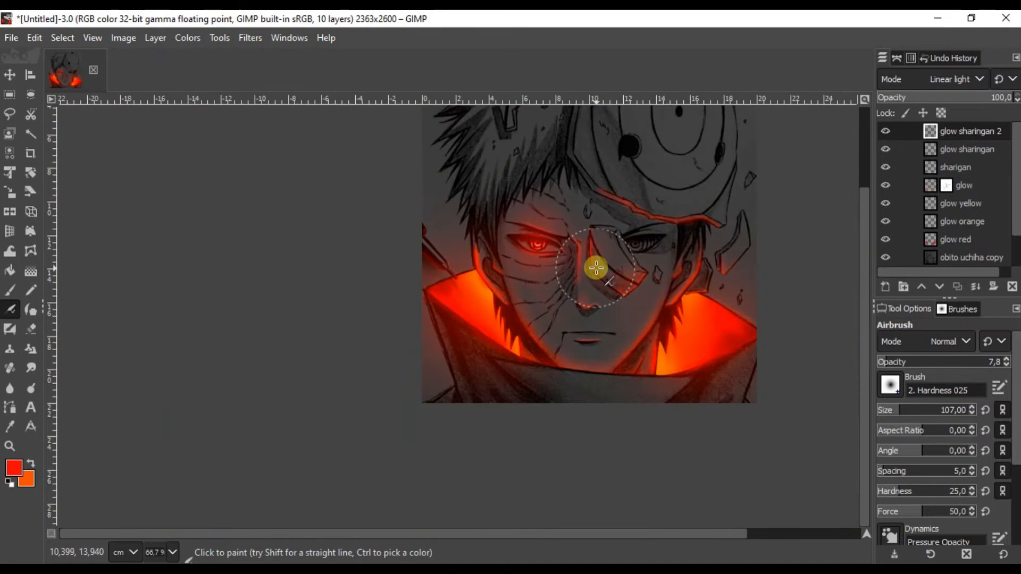
scroll(640, 241, up, 10)
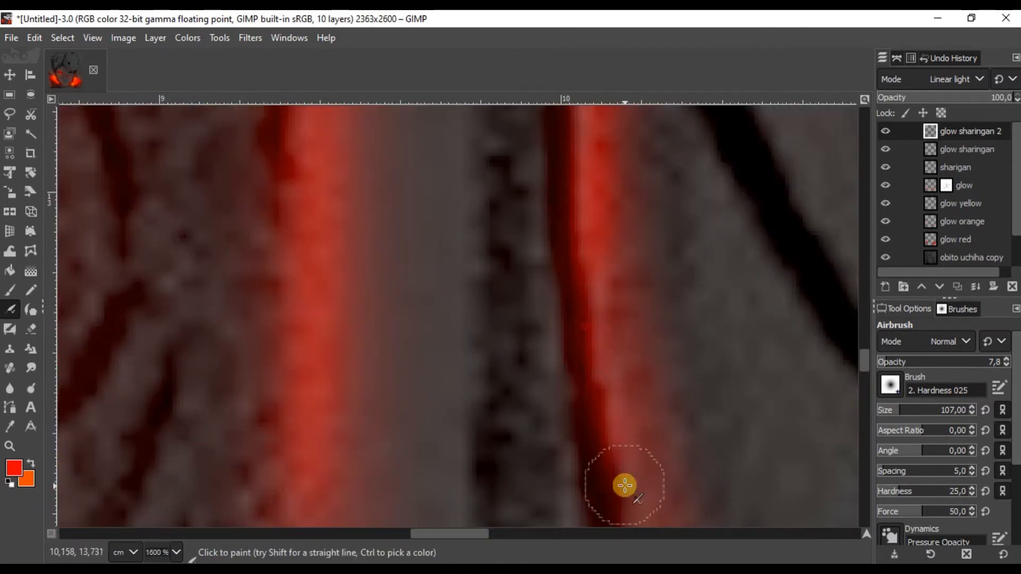
scroll(553, 299, down, 6)
scroll(505, 331, up, 5)
scroll(553, 284, down, 8)
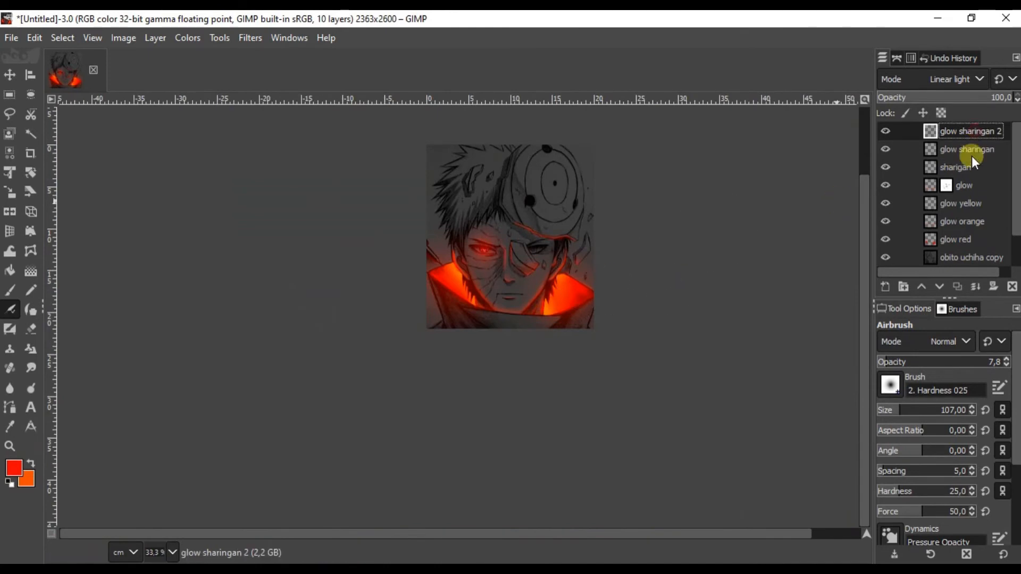
Step: Create a new transparent layer named rinnegan above glow sharingan 2
key(shift+ctrl+n)
text(rinnegan)
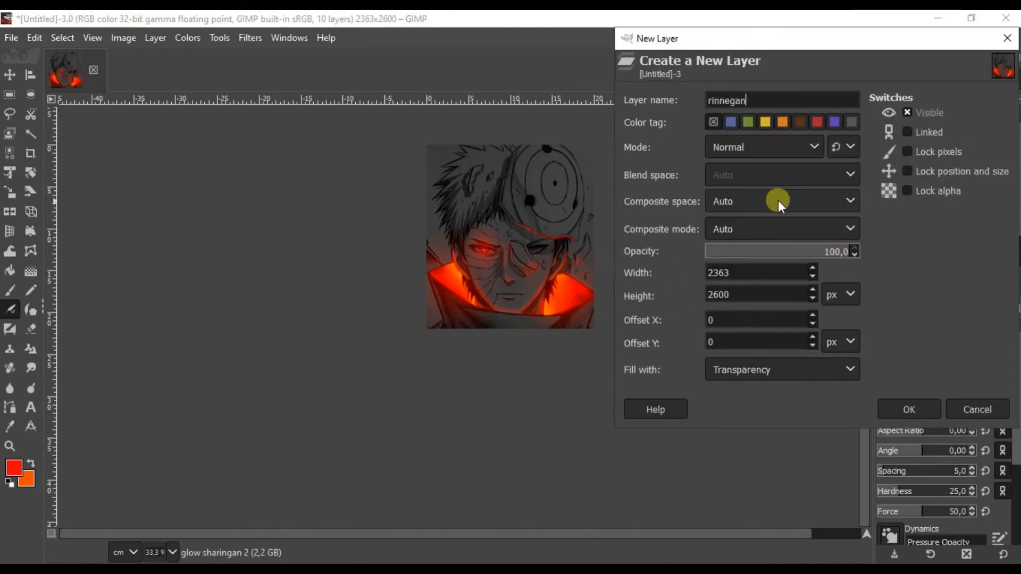
key(Return)
Step: Draw a closed curved path around the Rinnegan eye, following the mask edge, lower lid and upper lid
key(b)
scroll(532, 251, up, 10)
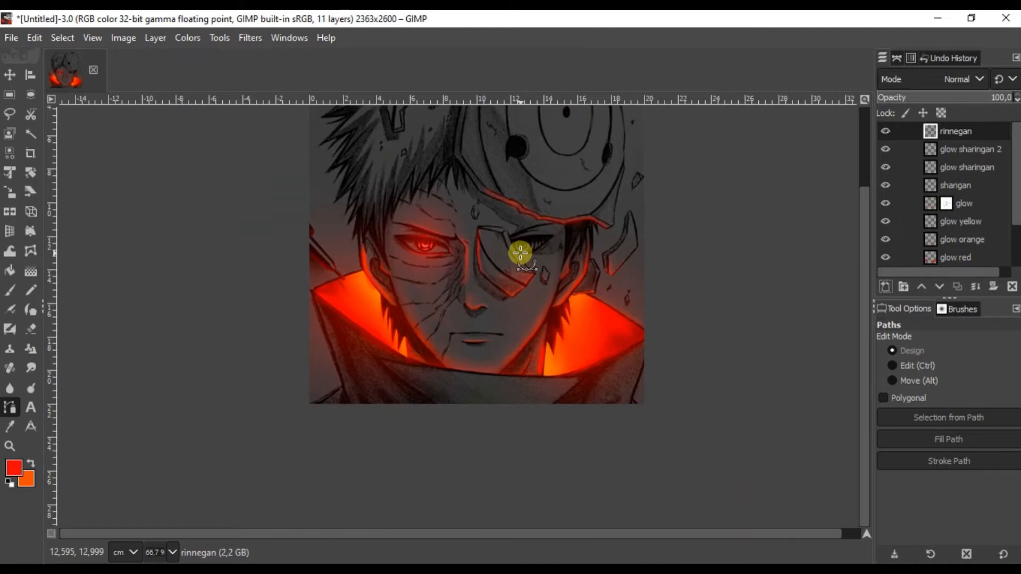
scroll(499, 230, up, 1)
drag(553, 347, 582, 369)
drag(583, 368, 510, 346)
ctrl+shift+click(510, 346)
drag(691, 272, 653, 333)
drag(710, 248, 734, 232)
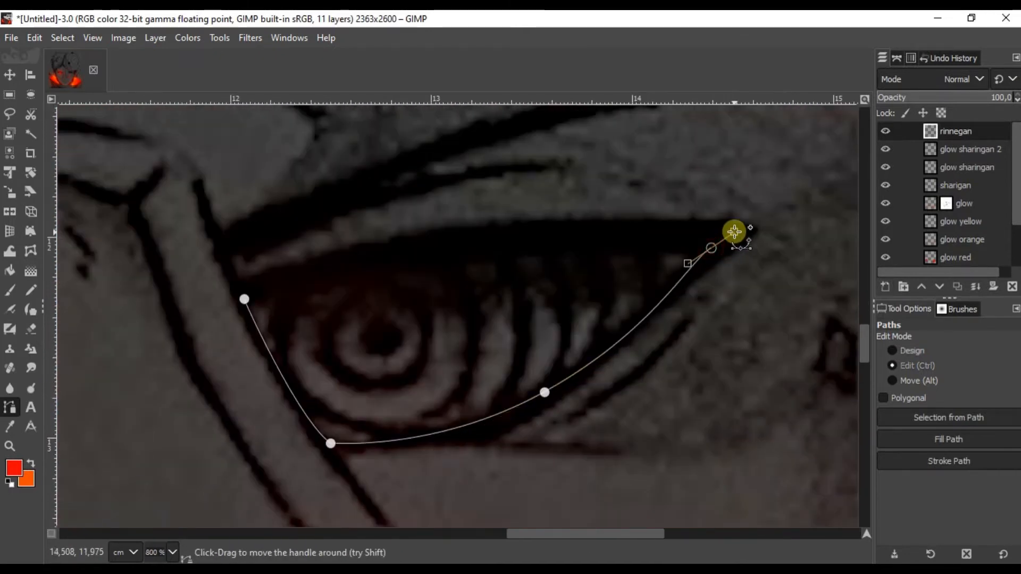
click(430, 262)
ctrl+click(244, 299)
Step: Change the foreground color to purple and fill the eye path with that solid color
scroll(437, 264, down, 2)
click(13, 468)
click(826, 362)
click(777, 398)
click(949, 439)
click(911, 509)
Step: Set the rinnegan layer's blend mode to HSL Color
key(m)
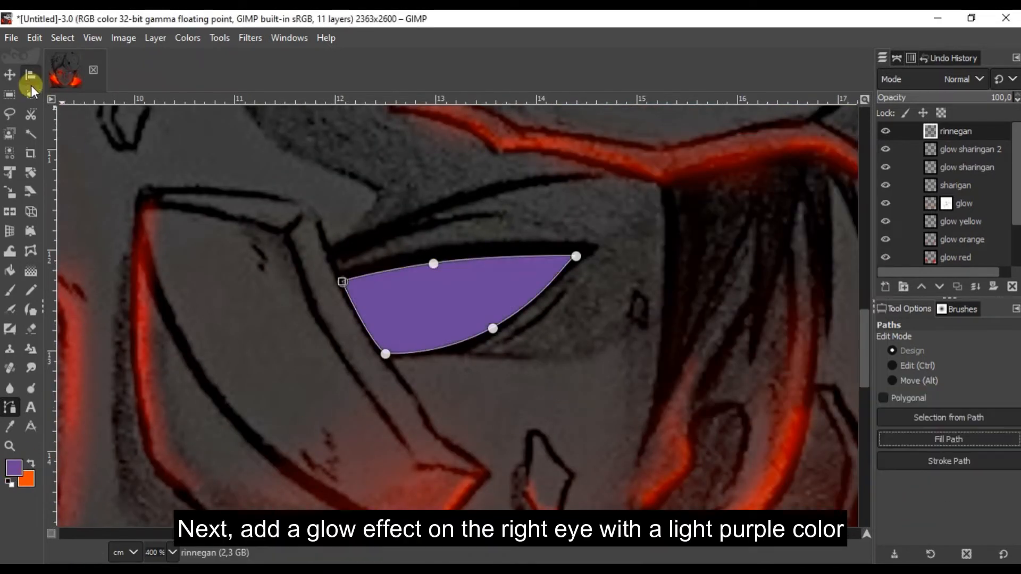
click(900, 79)
scroll(944, 455, down, 5)
click(940, 457)
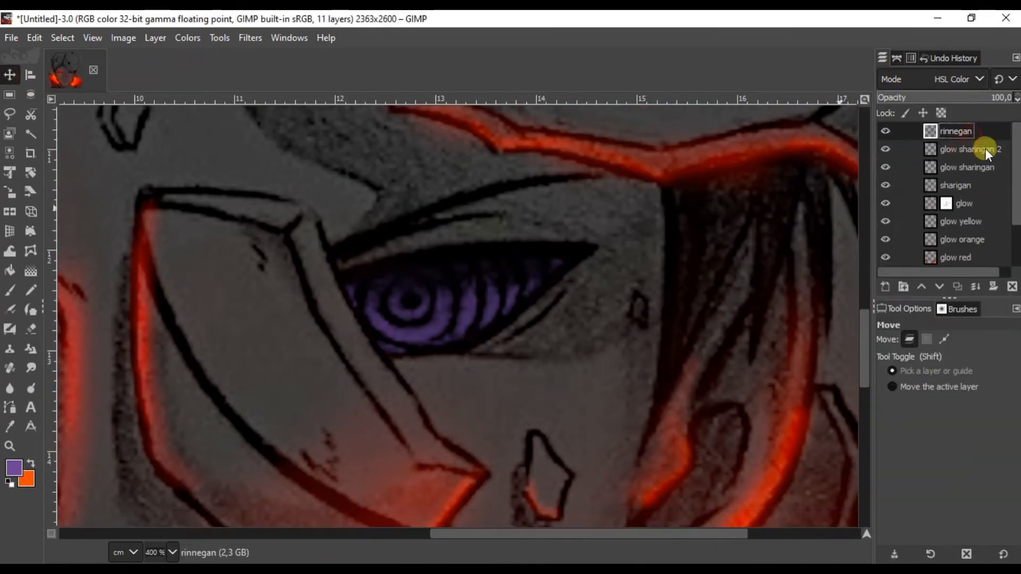
Step: Create a new transparent layer named glow rinnegan above the rinnegan layer
click(885, 286)
text(glow rinnegan)
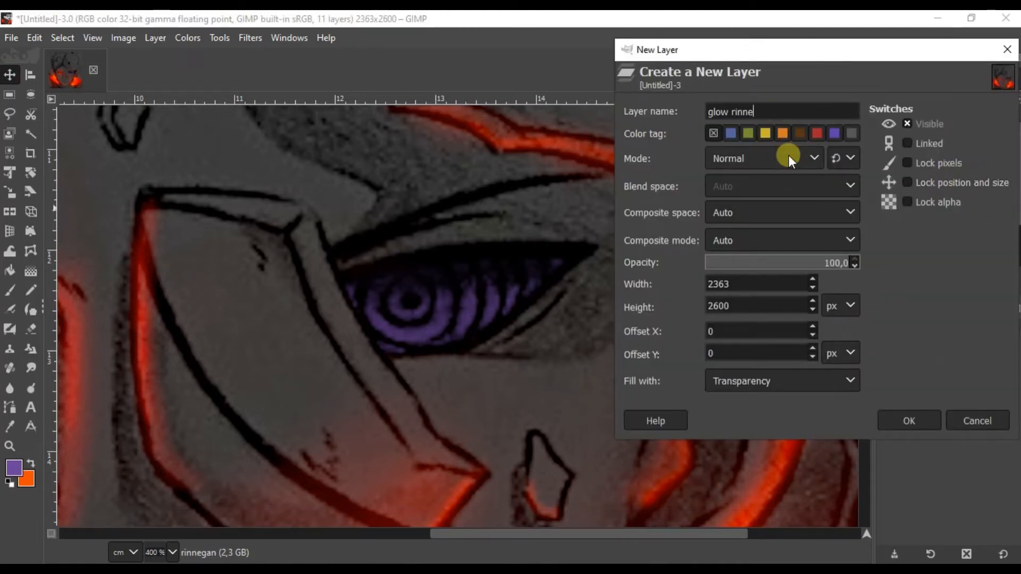
key(Return)
Step: Set the foreground color to light purple c9a8ef and the airbrush opacity to 50.9
click(13, 468)
click(627, 194)
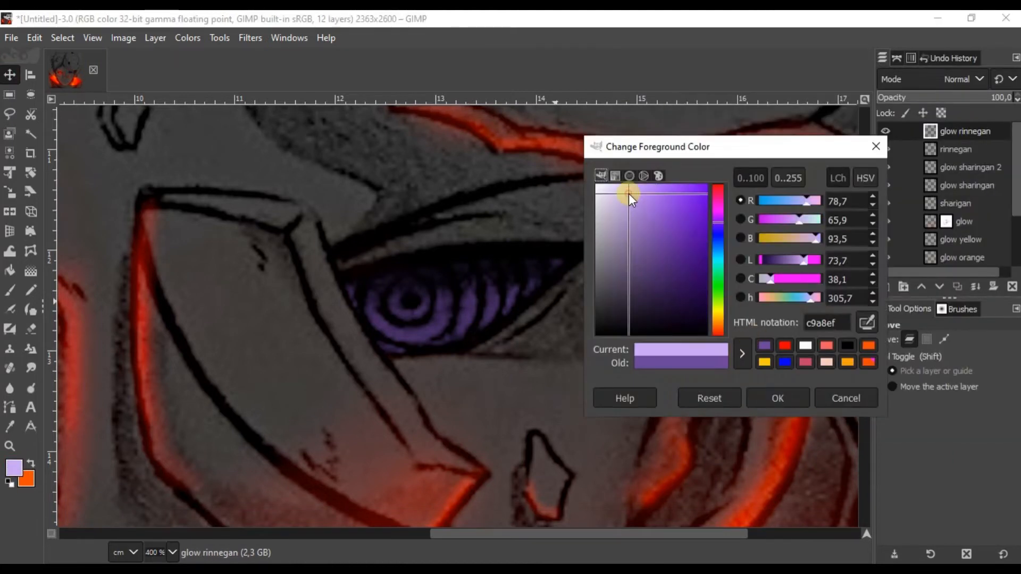
click(777, 399)
click(9, 309)
scroll(473, 294, up, 6)
click(937, 359)
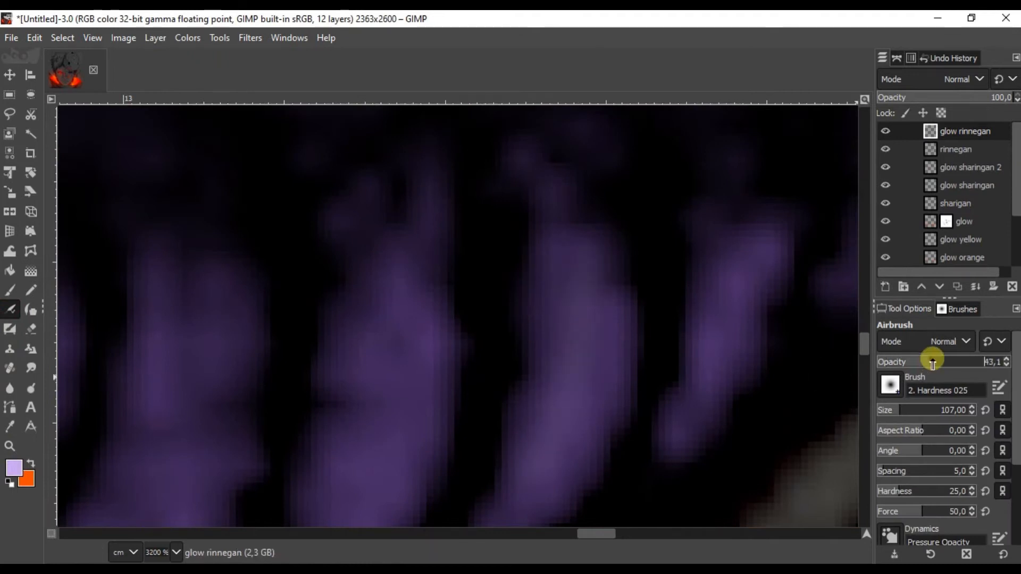
Step: Airbrush light purple highlights along the rings of the Rinnegan, from the outer arcs to the innermost ring
drag(575, 257, 601, 231)
drag(743, 237, 736, 294)
scroll(584, 314, down, 2)
drag(444, 248, 406, 358)
scroll(372, 394, down, 1)
drag(433, 301, 358, 426)
scroll(367, 404, up, 1)
mouse_move(547, 282)
mouse_down()
mouse_move(483, 414)
mouse_move(348, 460)
mouse_up()
scroll(349, 461, down, 1)
scroll(298, 362, up, 2)
mouse_move(312, 308)
mouse_down()
mouse_move(551, 321)
mouse_move(345, 367)
mouse_up()
scroll(340, 339, down, 9)
scroll(361, 336, down, 3)
scroll(359, 337, up, 3)
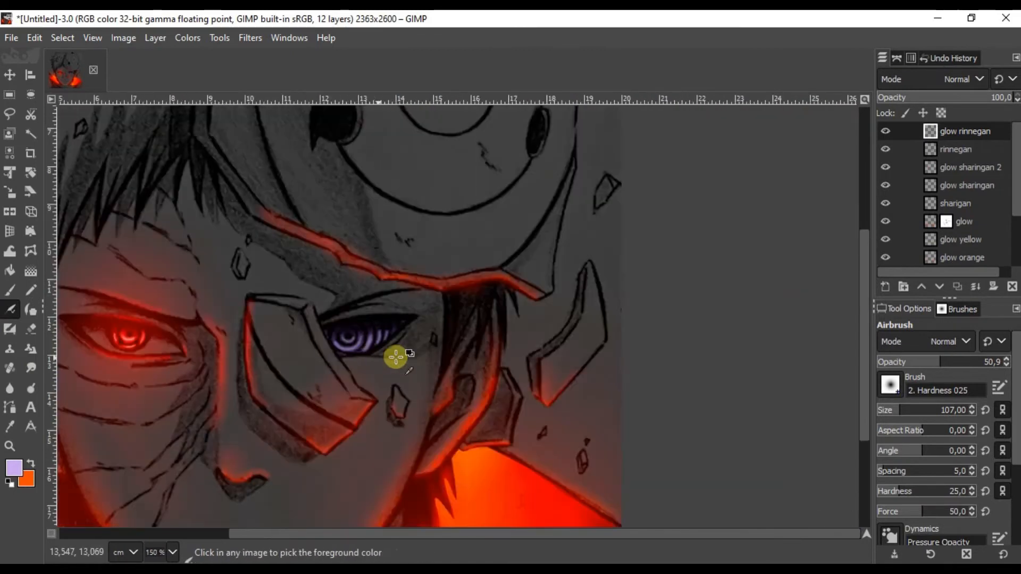
Step: Change the foreground color to white ffffff and airbrush bright highlights inside the purple rings of the Rinnegan
scroll(357, 348, up, 7)
click(15, 468)
click(597, 185)
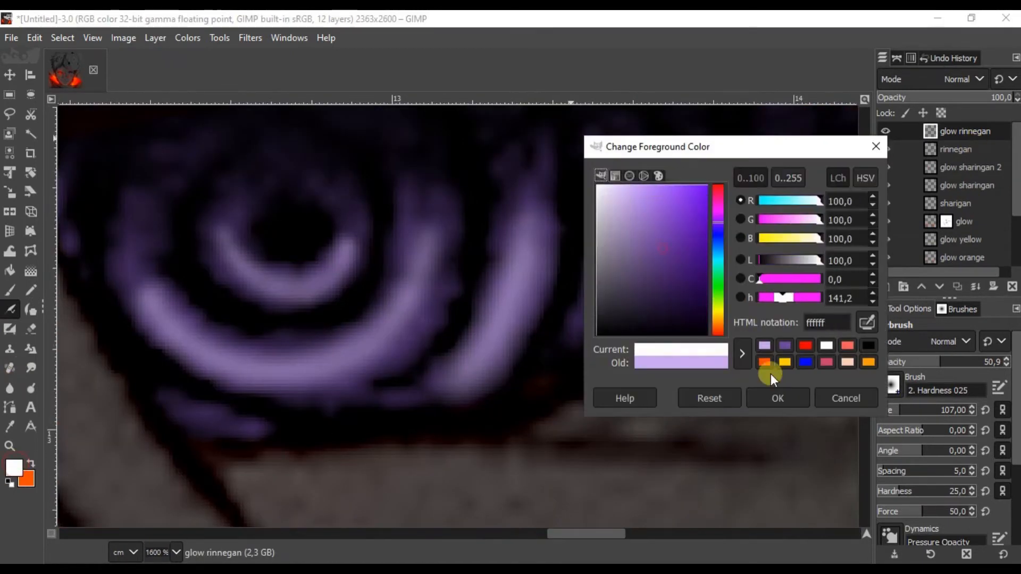
click(777, 398)
scroll(249, 347, up, 4)
drag(253, 343, 581, 381)
scroll(485, 406, down, 3)
drag(485, 406, 570, 435)
scroll(518, 363, down, 5)
scroll(518, 363, up, 5)
scroll(494, 499, down, 9)
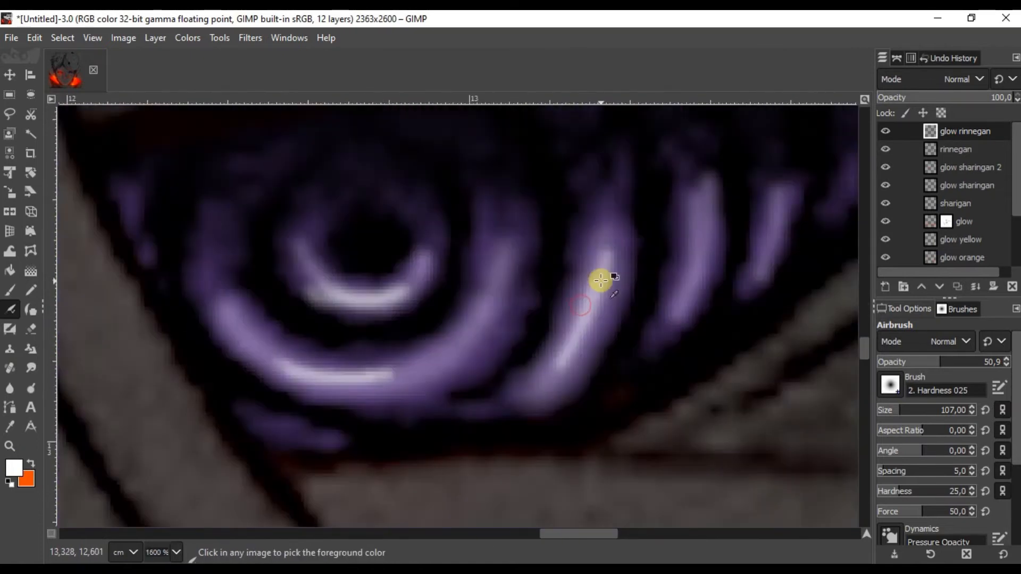
scroll(601, 287, up, 4)
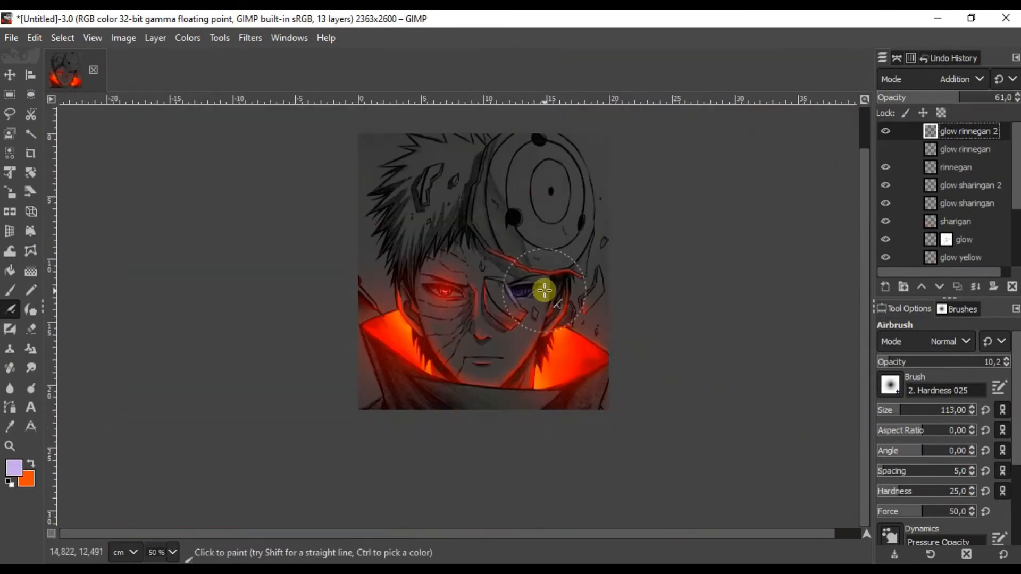
Step: Sample a dark purple from the Rinnegan as the foreground color and add a new layer above glow rinnegan 2
scroll(537, 292, up, 6)
ctrl+click(498, 299)
scroll(505, 283, down, 4)
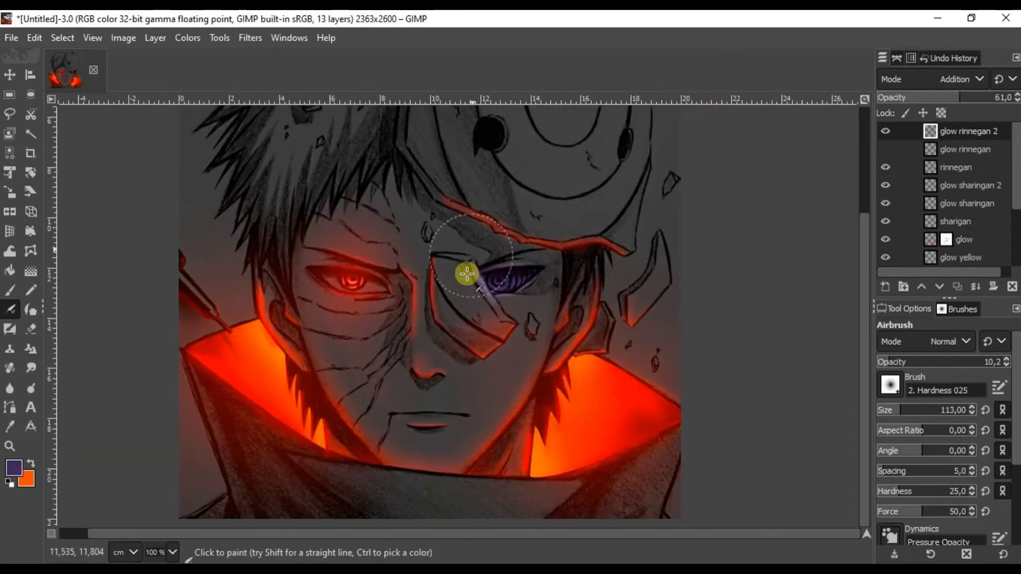
key(shift+ctrl+n)
key(Return)
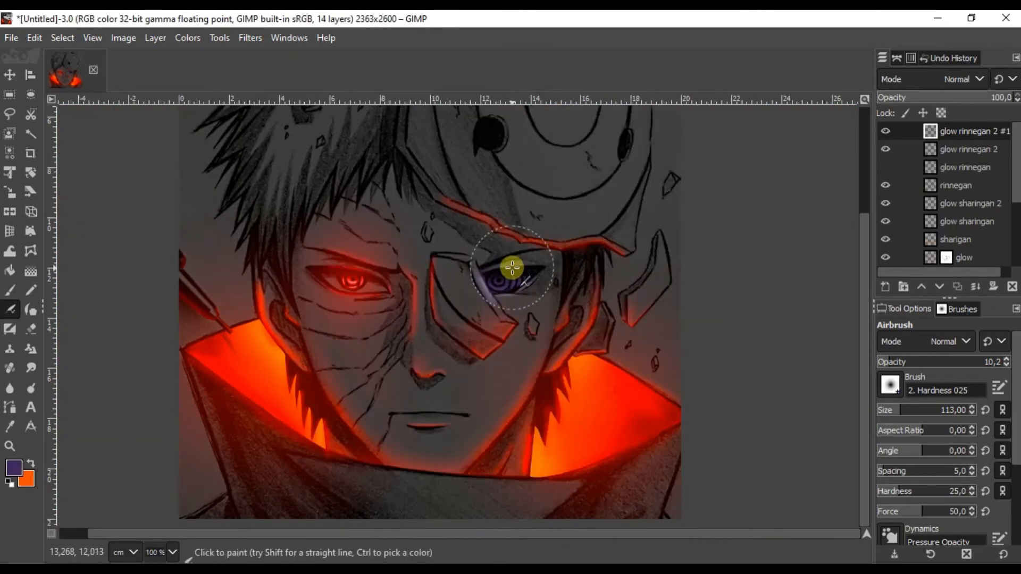
Step: Set the airbrush opacity to 76.6 and change the foreground color to light purple
drag(935, 365, 972, 363)
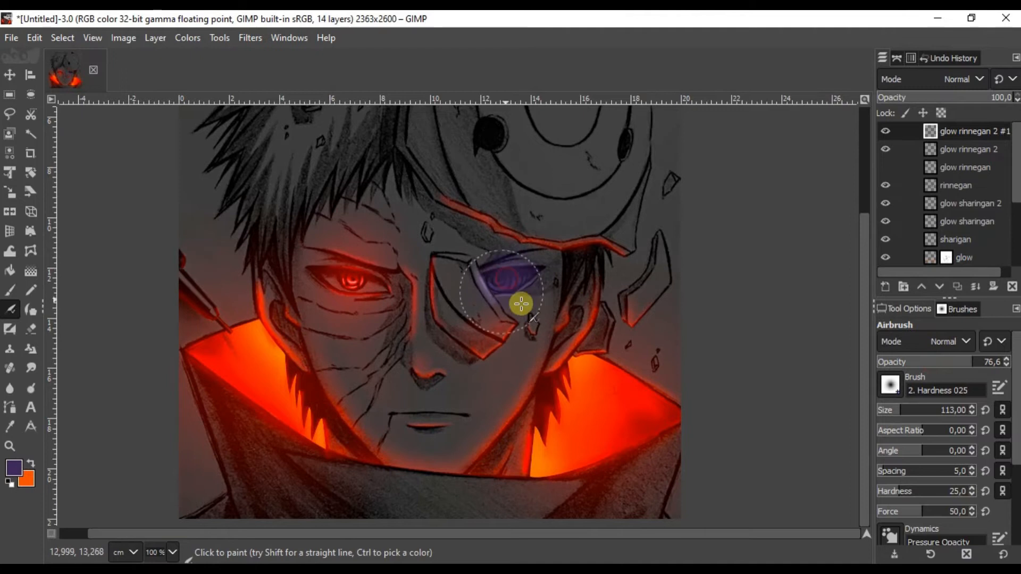
scroll(474, 285, up, 3)
click(13, 467)
click(811, 349)
click(778, 389)
scroll(428, 296, up, 1)
scroll(414, 310, up, 3)
Step: Make the glow rinnegan layer visible and undo the extra layer above glow rinnegan 2
click(885, 167)
click(957, 167)
key(ctrl+z)
scroll(442, 209, down, 7)
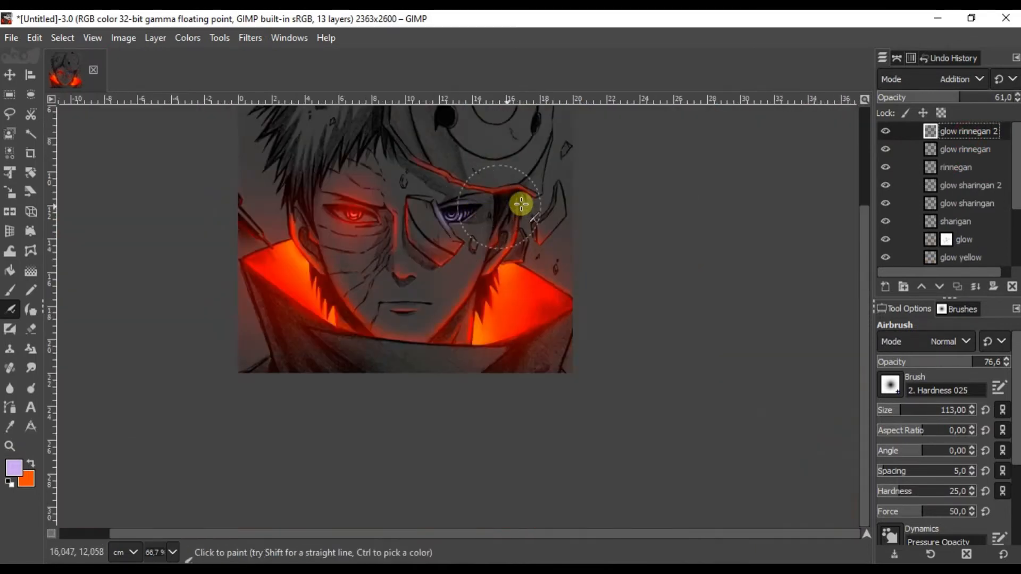
scroll(436, 231, down, 2)
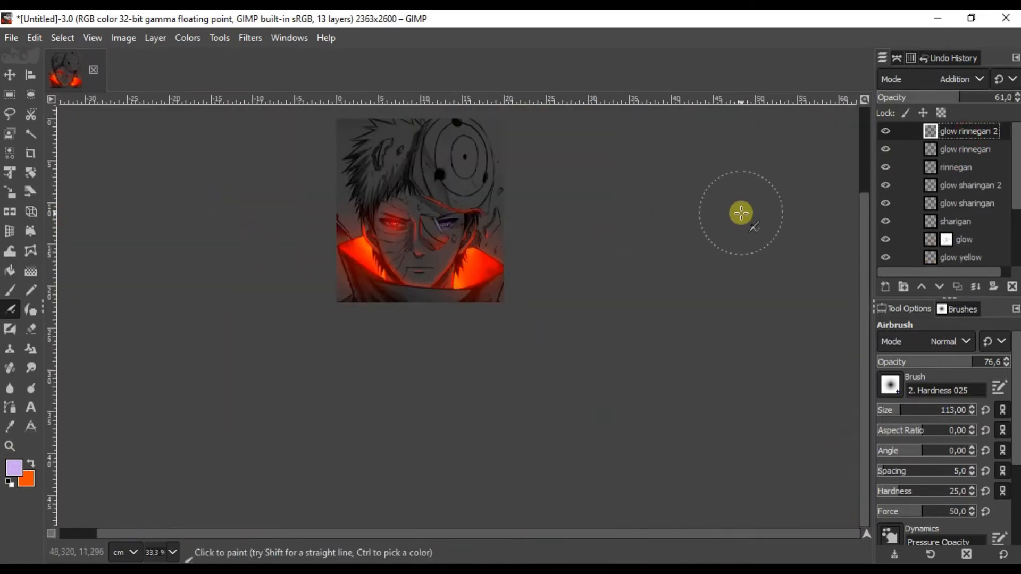
scroll(429, 227, up, 8)
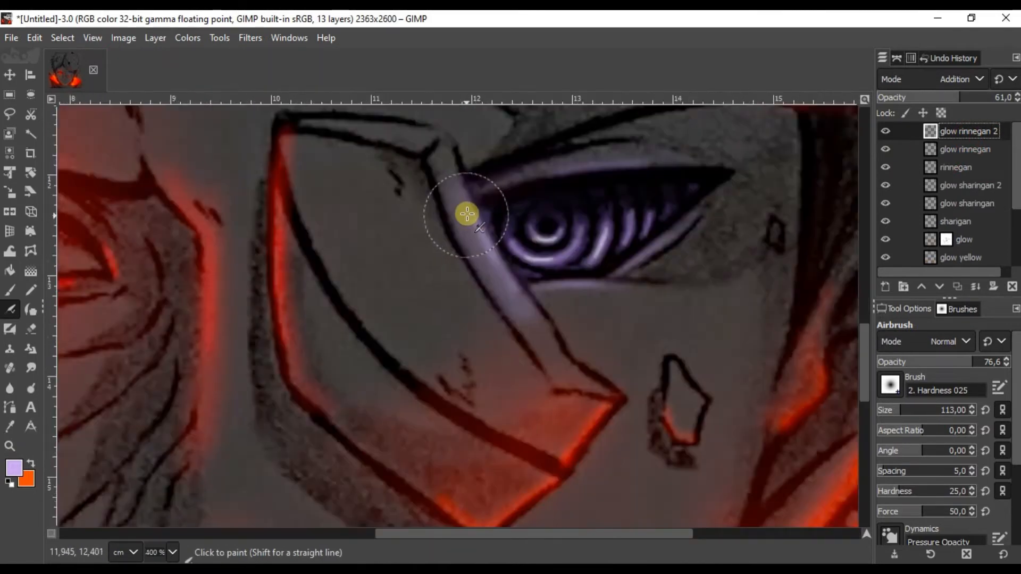
Step: Hide the glow rinnegan 2 layer and add a new empty layer above it
click(885, 131)
scroll(653, 217, down, 7)
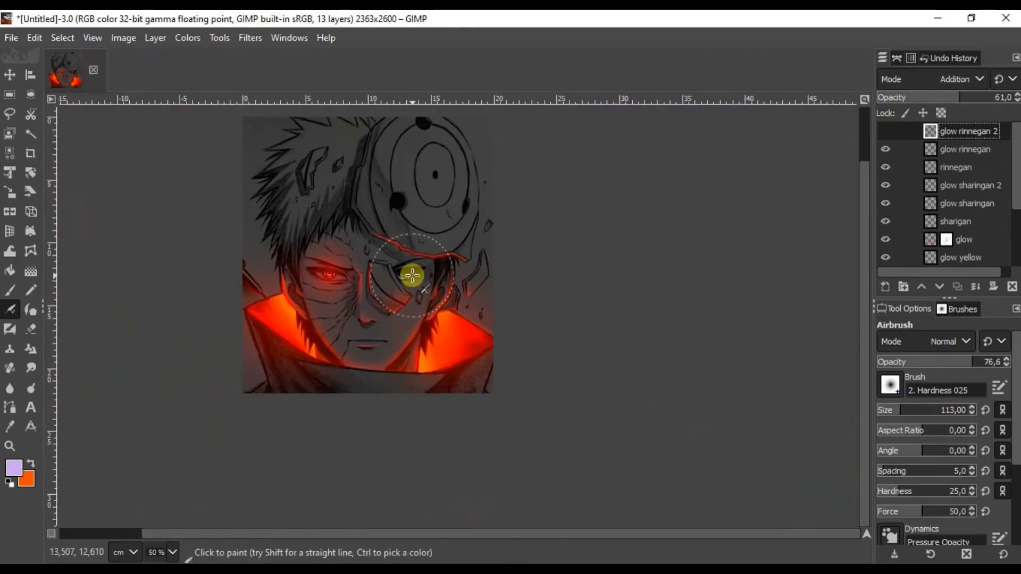
shift+click(884, 287)
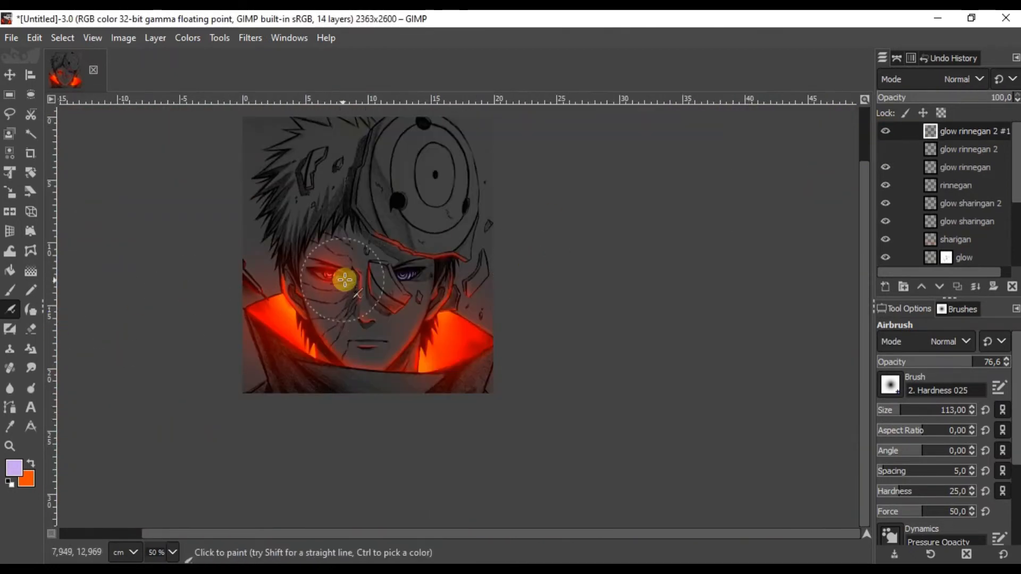
Step: Set the new purple glow layer's blend mode to Linear light and its opacity to 20.3
click(957, 79)
click(910, 258)
scroll(419, 278, up, 3)
click(950, 80)
click(943, 100)
drag(956, 97, 905, 97)
click(931, 77)
click(911, 500)
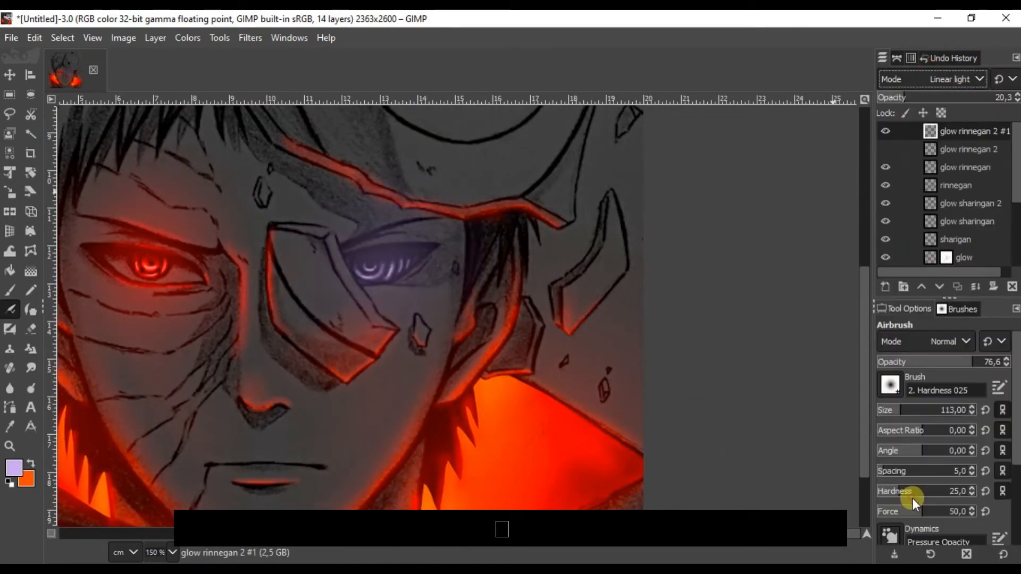
Step: Raise the purple glow layer's opacity to 69.2
scroll(444, 250, down, 5)
scroll(423, 255, up, 3)
scroll(424, 255, up, 2)
scroll(375, 242, down, 2)
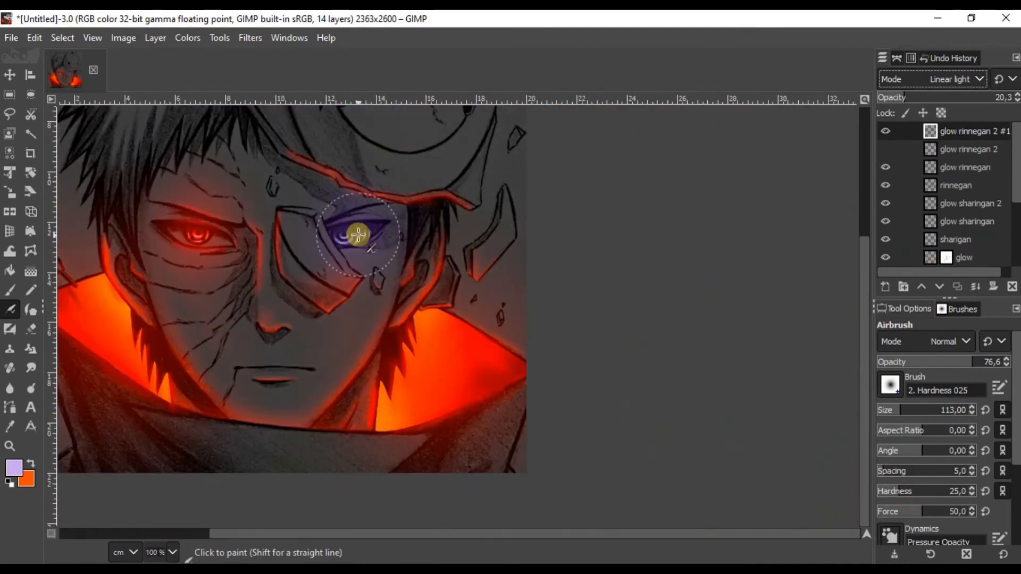
click(950, 97)
scroll(702, 205, down, 3)
scroll(534, 260, up, 9)
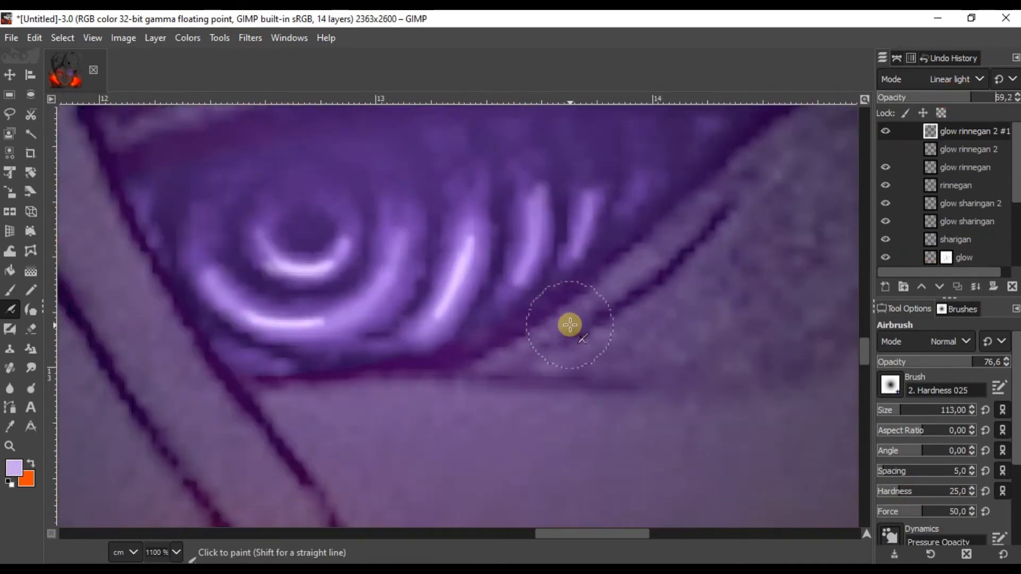
Step: Delete the hidden glow rinnegan 2 layer and select the topmost purple glow layer
click(888, 147)
click(987, 145)
key(Delete)
click(973, 130)
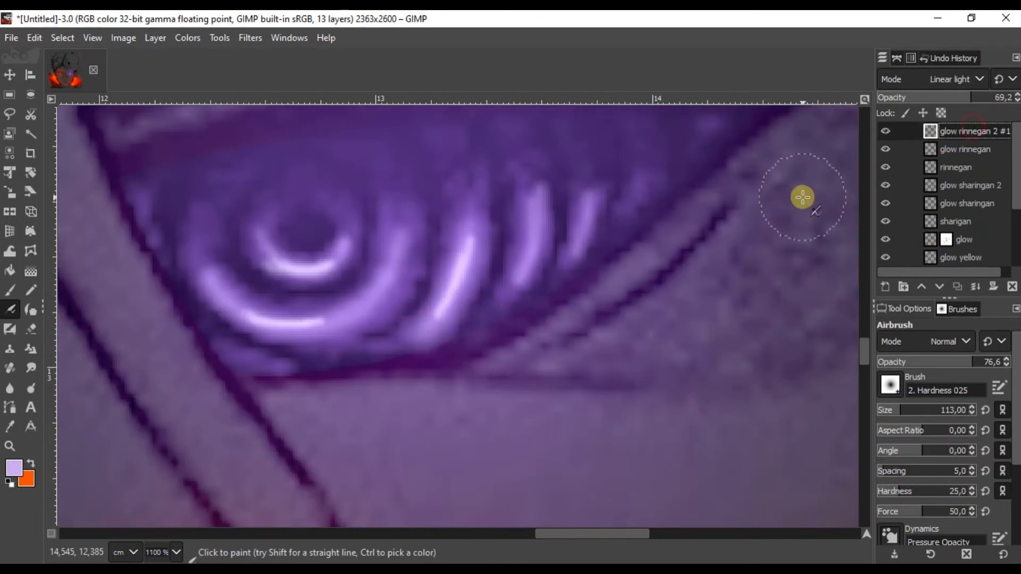
Step: Airbrush light purple highlights along the lower eyelid of the Rinnegan
scroll(580, 311, up, 2)
drag(567, 313, 501, 374)
mouse_move(478, 468)
mouse_down()
mouse_move(623, 369)
mouse_move(330, 376)
mouse_up()
Step: Airbrush a light purple highlight along the upper eyelid of the Rinnegan, starting from the mask side
scroll(330, 376, down, 4)
scroll(512, 307, up, 3)
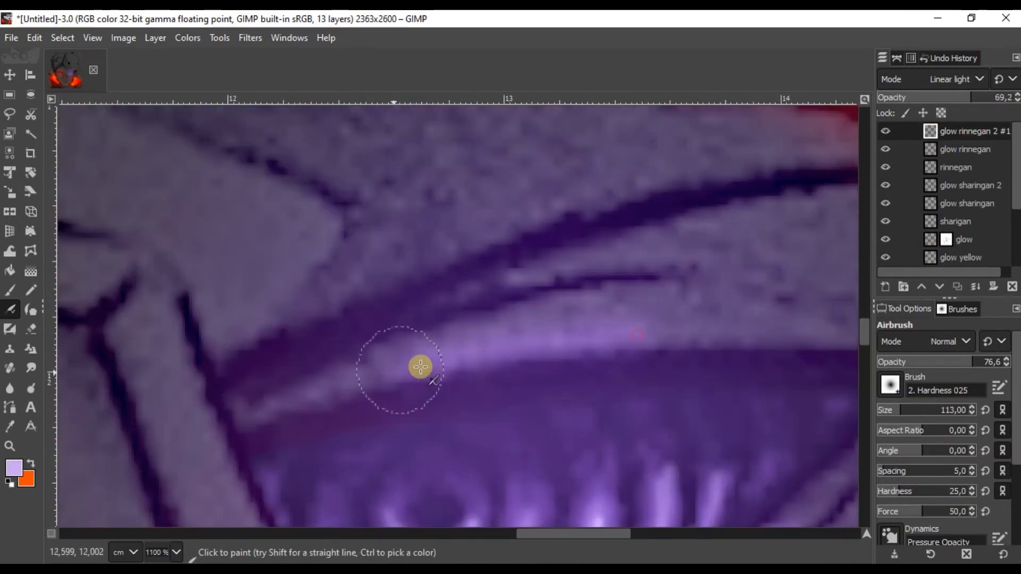
scroll(422, 365, up, 2)
drag(198, 378, 682, 295)
scroll(574, 276, down, 10)
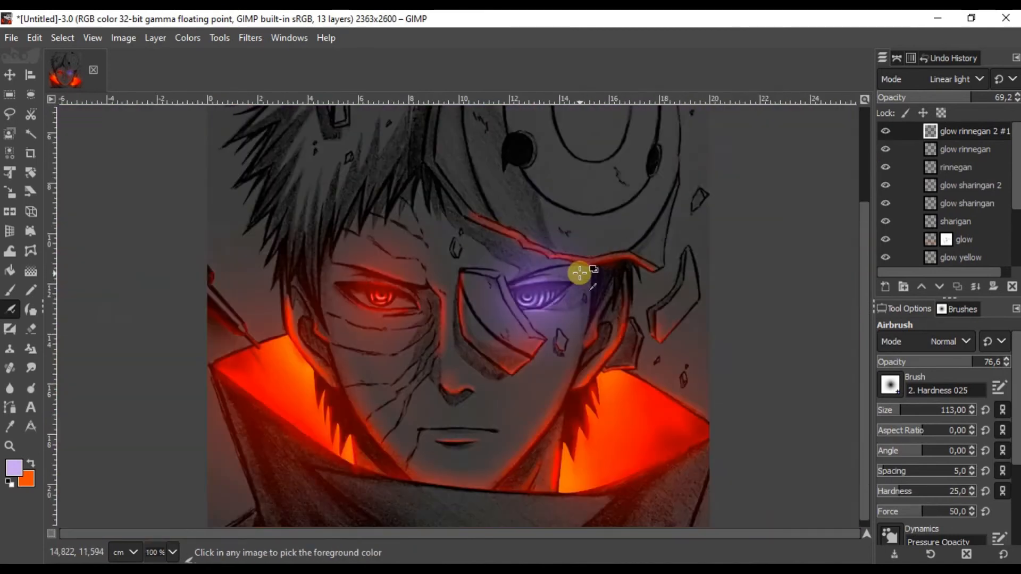
Step: Delete the glow rinnegan 2 #1 layer
scroll(551, 295, up, 8)
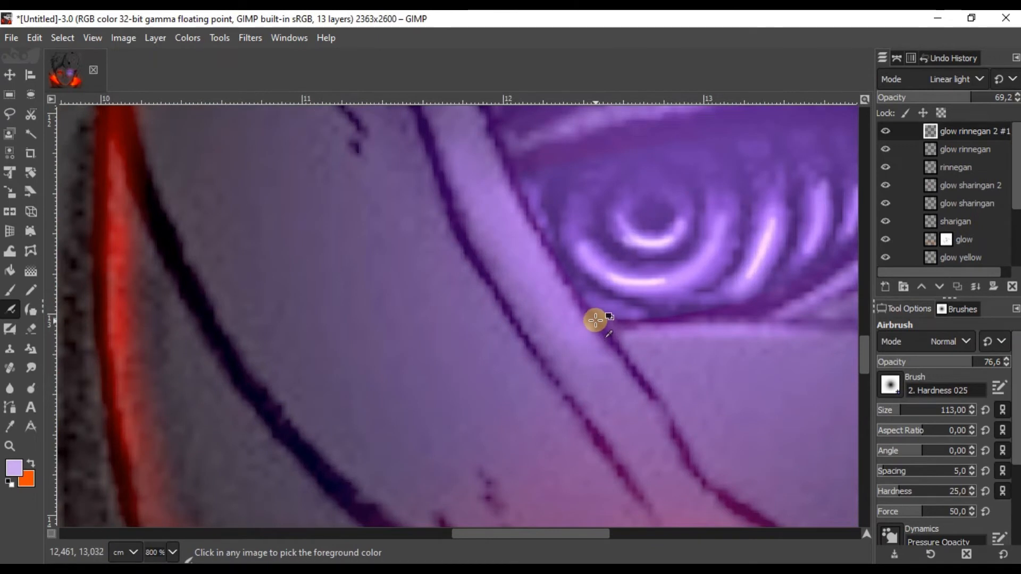
scroll(597, 319, up, 3)
scroll(626, 252, down, 7)
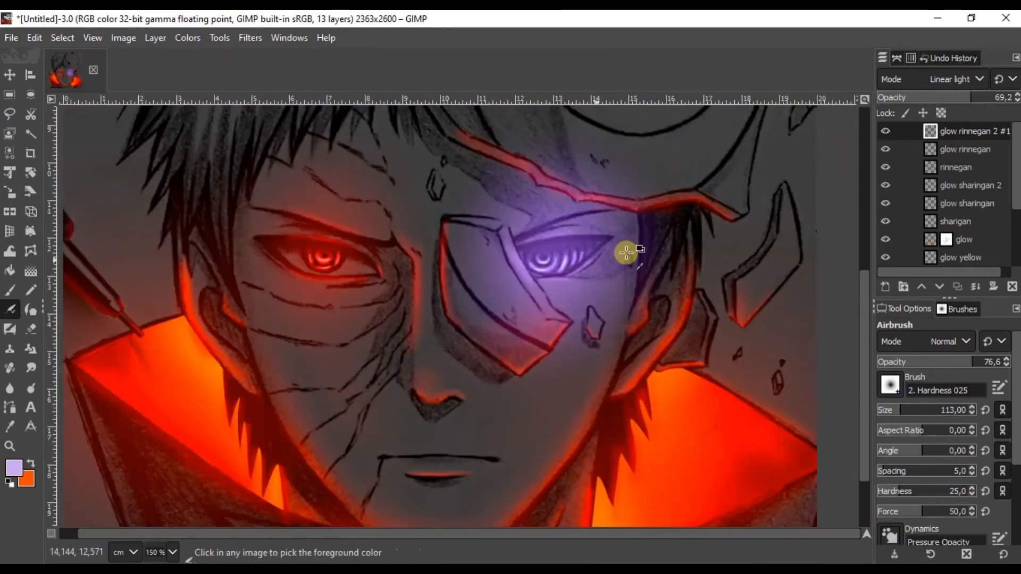
click(992, 288)
click(981, 422)
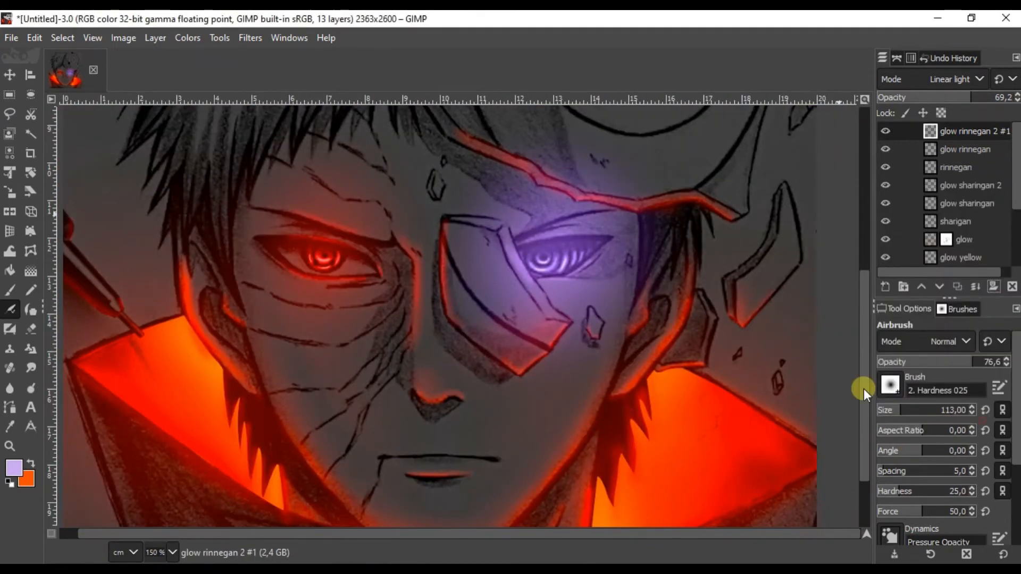
click(10, 75)
key(Delete)
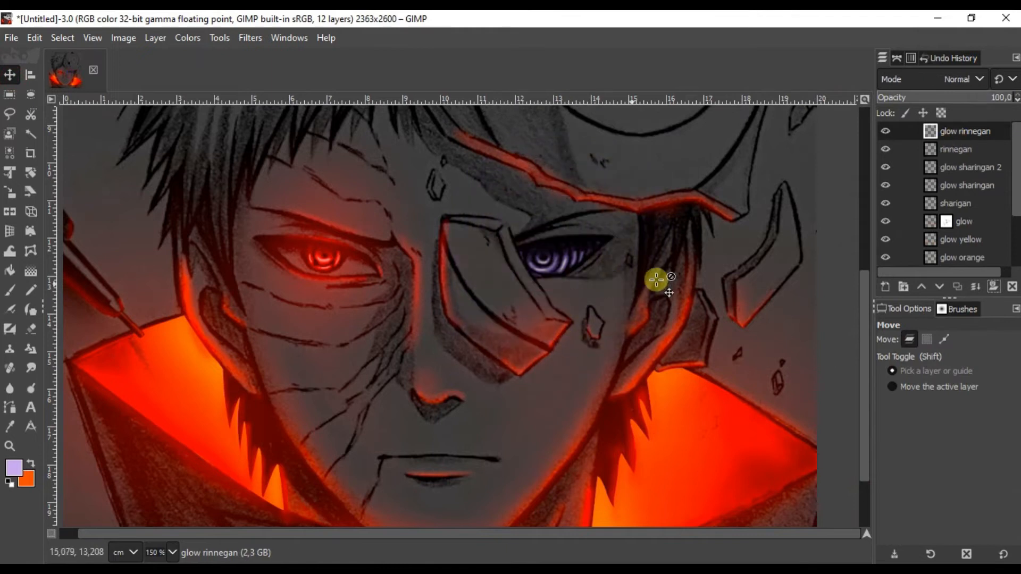
Step: Create a new layer named glow rinnegan 21 on top of the stack and set its mode to Linear light
click(887, 285)
text(1)
key(Return)
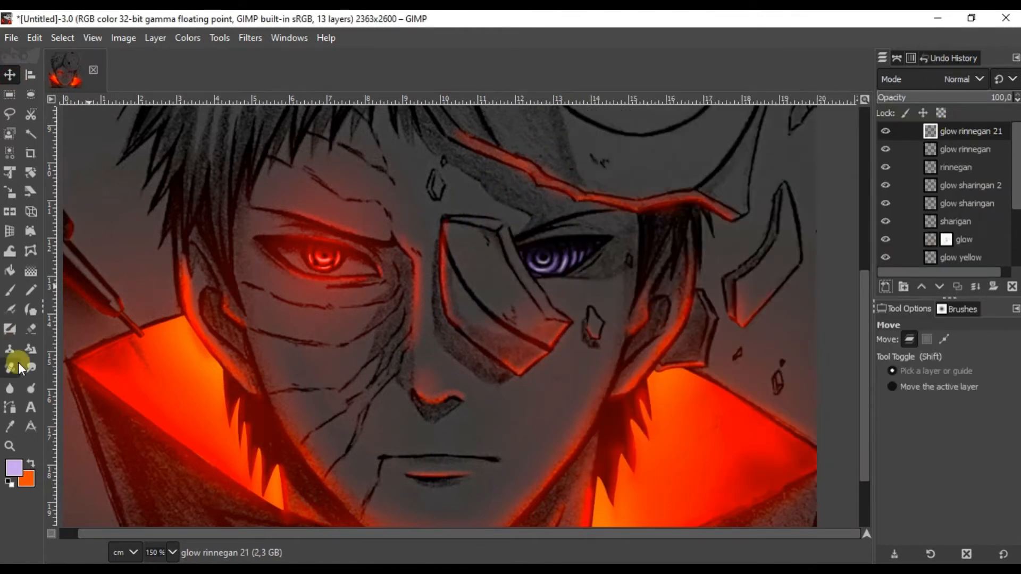
key(a)
click(973, 78)
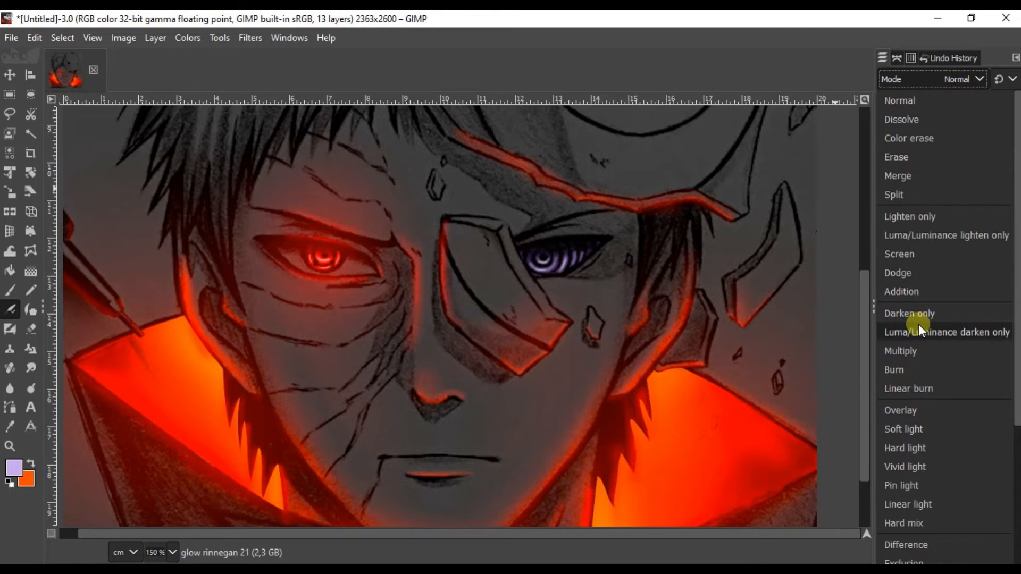
click(911, 502)
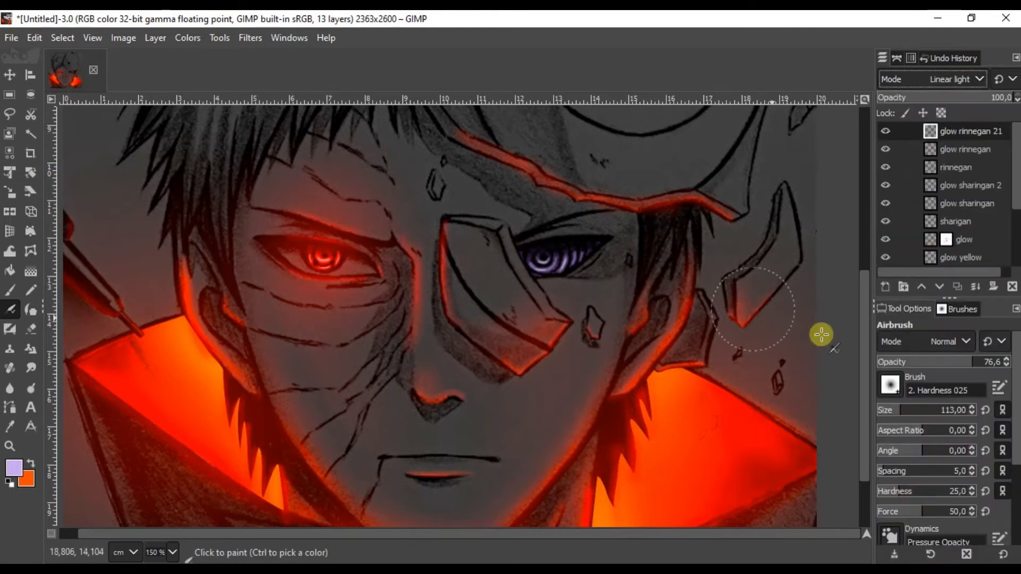
Step: Airbrush a soft light purple glow over the Rinnegan with a brush size of 339
click(556, 253)
scroll(543, 270, up, 1)
click(545, 258)
scroll(611, 229, down, 6)
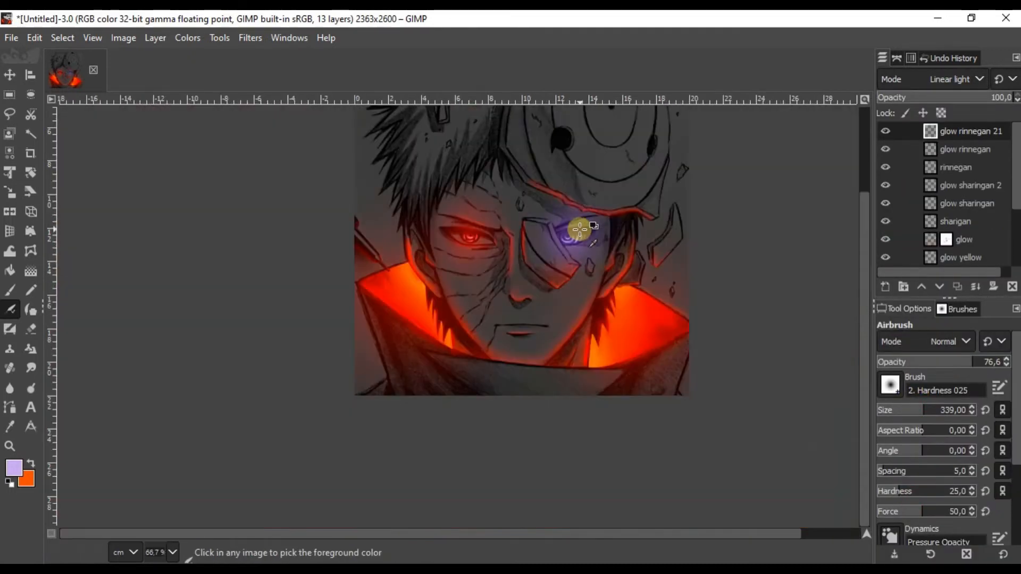
Step: Airbrush a light purple highlight along the mask edge beside the Rinnegan with a brush size of 63
scroll(637, 217, up, 7)
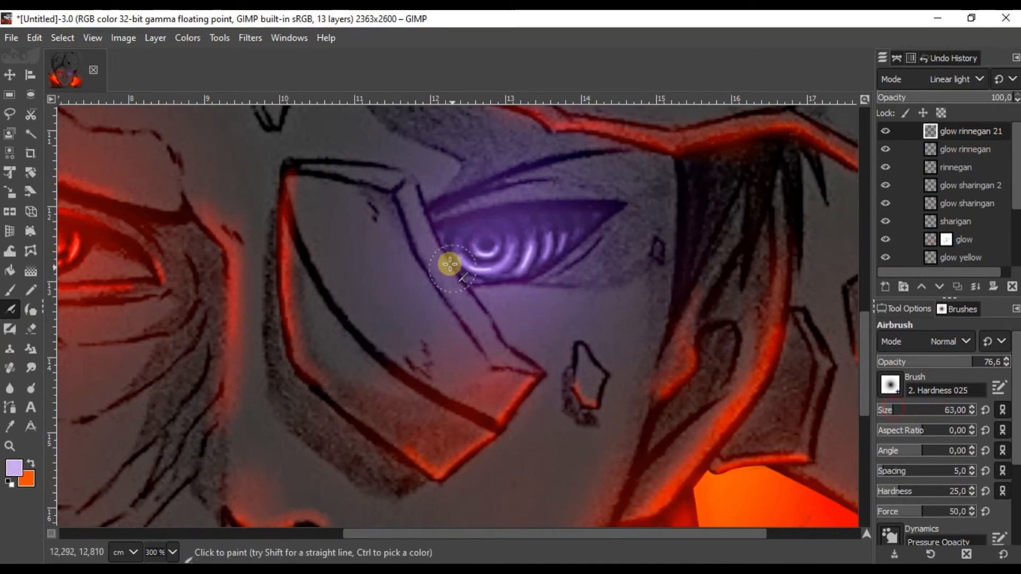
scroll(449, 264, up, 8)
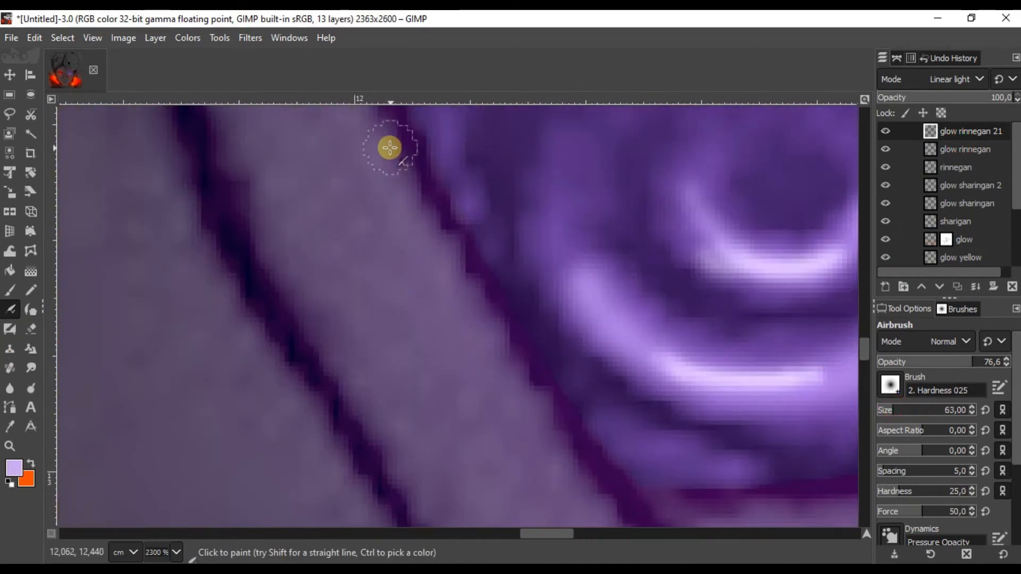
mouse_move(390, 148)
mouse_down()
mouse_move(615, 512)
mouse_move(378, 120)
mouse_up()
drag(425, 218, 590, 524)
drag(579, 500, 483, 285)
drag(562, 468, 499, 318)
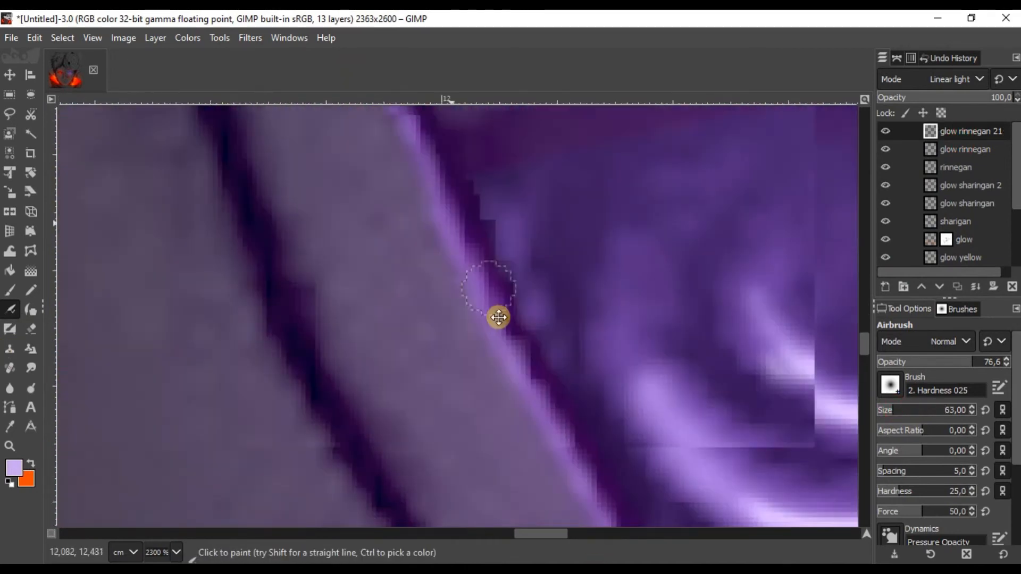
scroll(498, 317, down, 8)
scroll(545, 253, up, 1)
click(900, 360)
mouse_move(424, 190)
mouse_down()
mouse_move(438, 224)
mouse_move(489, 299)
mouse_up()
Step: Airbrush light purple highlights under the Rinnegan and along its lower eyelid at 44.3 opacity
scroll(505, 272, up, 5)
scroll(775, 271, down, 1)
mouse_move(797, 278)
mouse_down()
mouse_move(453, 279)
mouse_move(649, 281)
mouse_up()
click(932, 360)
mouse_move(760, 275)
mouse_down()
mouse_move(533, 274)
mouse_move(691, 279)
mouse_up()
drag(704, 297, 478, 397)
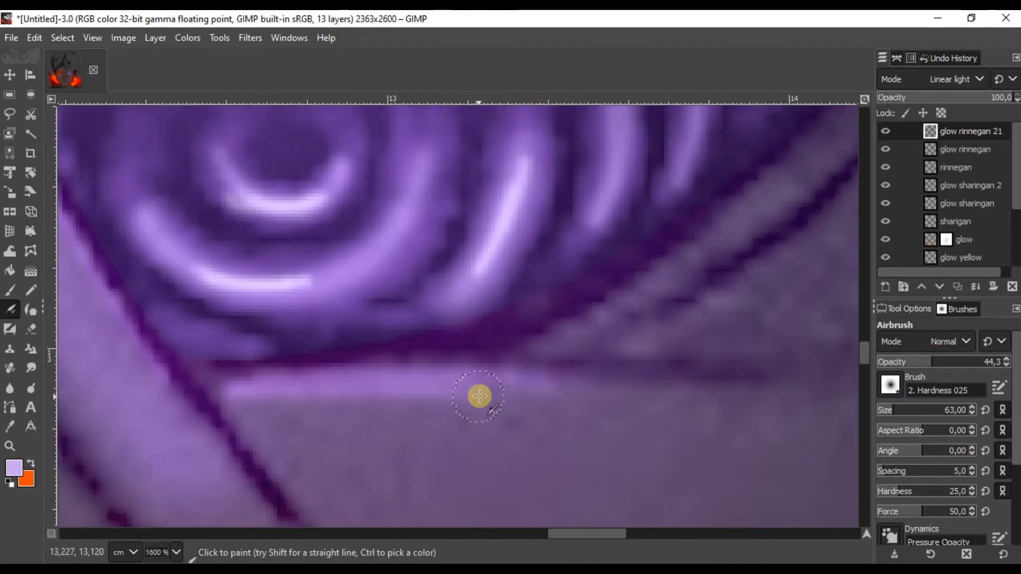
drag(660, 322, 565, 390)
scroll(565, 390, down, 2)
scroll(617, 314, up, 2)
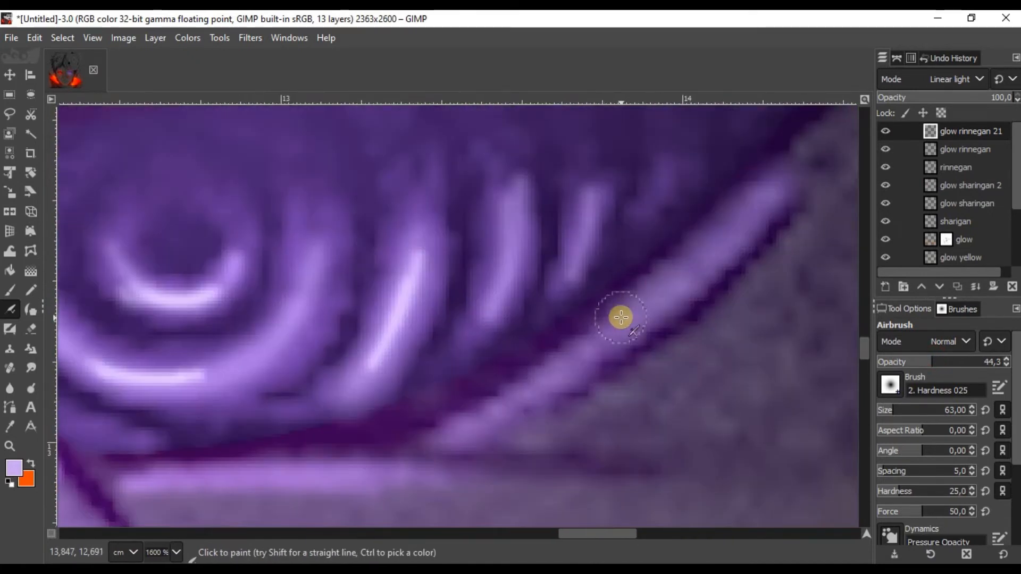
scroll(581, 356, up, 1)
scroll(629, 300, down, 5)
Step: Airbrush a light purple highlight along the upper eyelid of the Rinnegan
drag(602, 219, 642, 342)
scroll(641, 335, up, 2)
drag(769, 336, 397, 375)
scroll(577, 335, up, 2)
mouse_move(546, 353)
mouse_down()
mouse_move(154, 438)
mouse_move(624, 366)
mouse_move(266, 419)
mouse_up()
scroll(431, 341, down, 3)
Step: Airbrush a light purple highlight along the crease line above the Rinnegan's upper eyelid, redoing the first stroke
scroll(457, 308, up, 1)
scroll(502, 276, up, 1)
drag(519, 272, 273, 365)
key(ctrl+z)
mouse_move(540, 260)
mouse_down()
mouse_move(401, 317)
mouse_move(606, 247)
mouse_up()
scroll(598, 244, down, 4)
scroll(598, 243, down, 7)
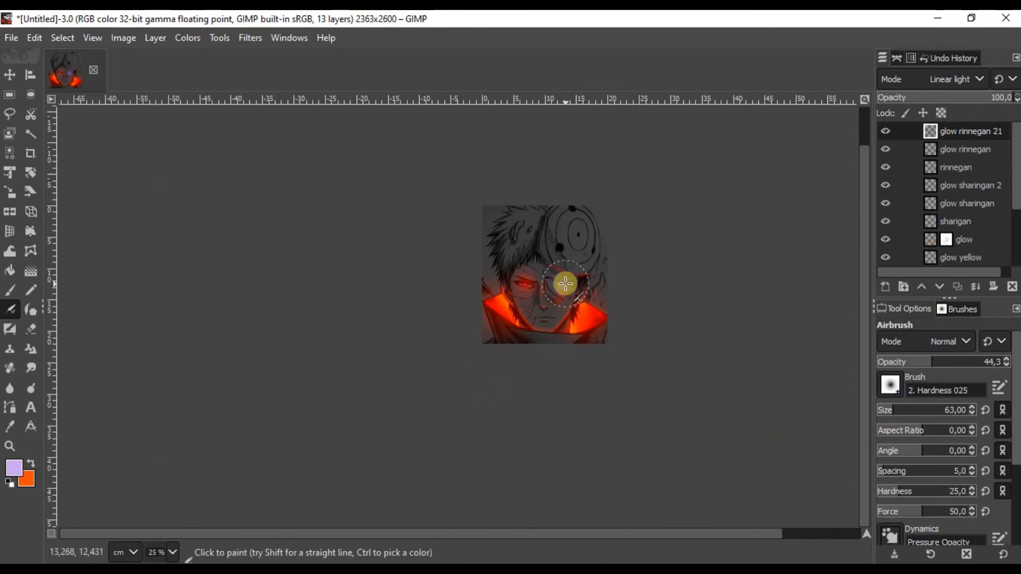
Step: Extend the light purple highlight down the mask edge beside the Rinnegan
scroll(558, 282, up, 2)
scroll(532, 309, up, 8)
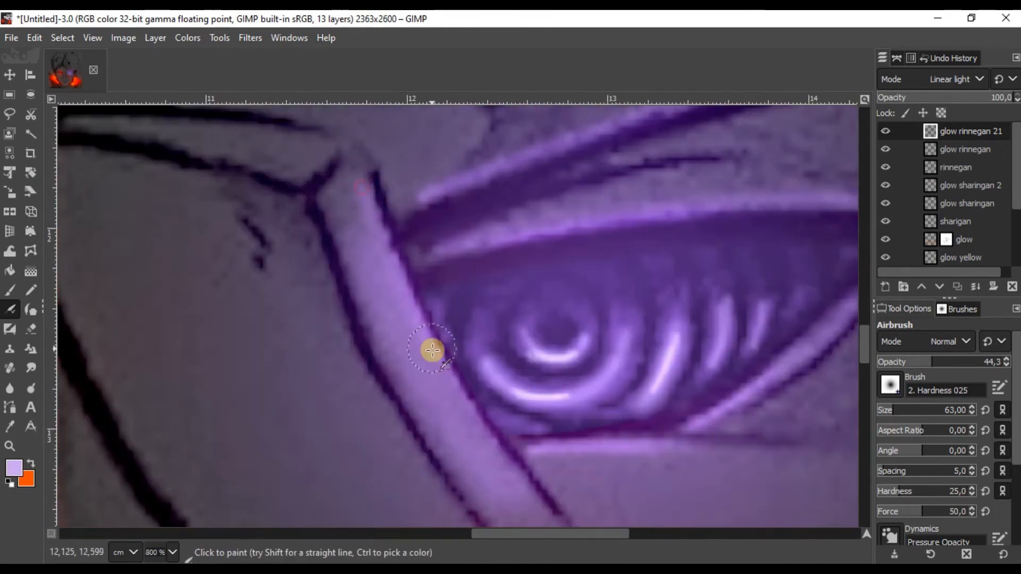
scroll(586, 356, down, 2)
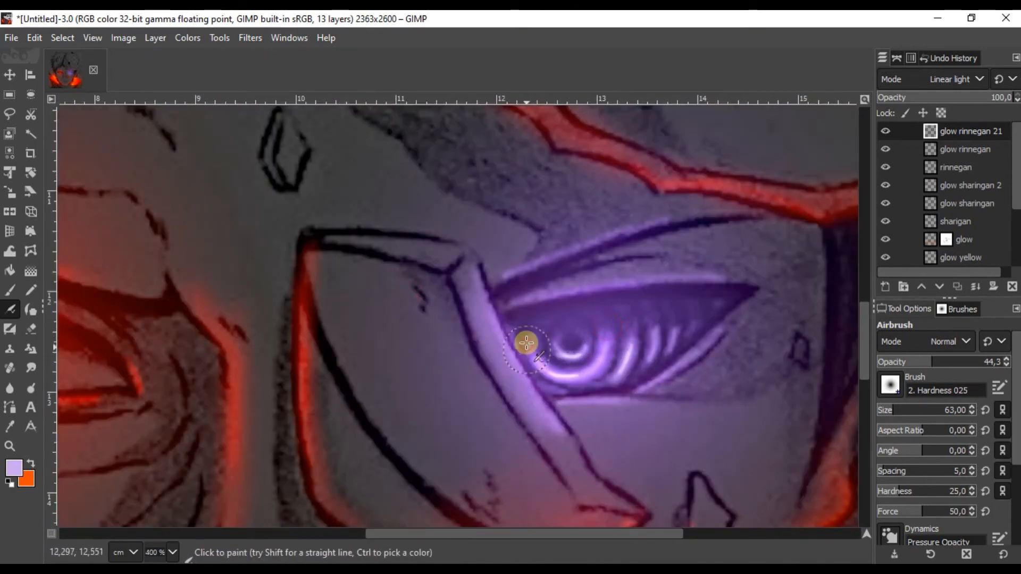
scroll(638, 365, down, 6)
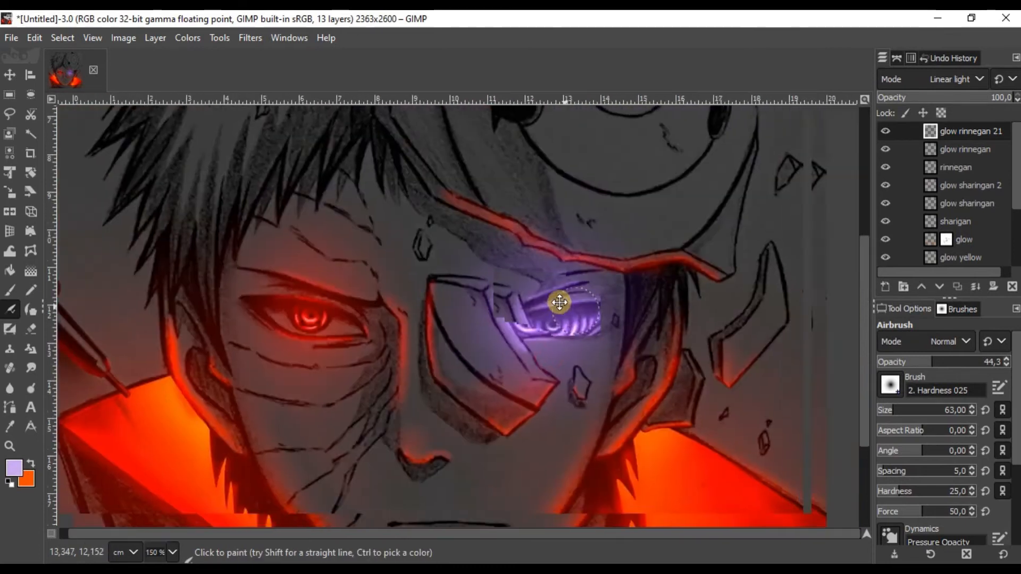
scroll(520, 301, up, 7)
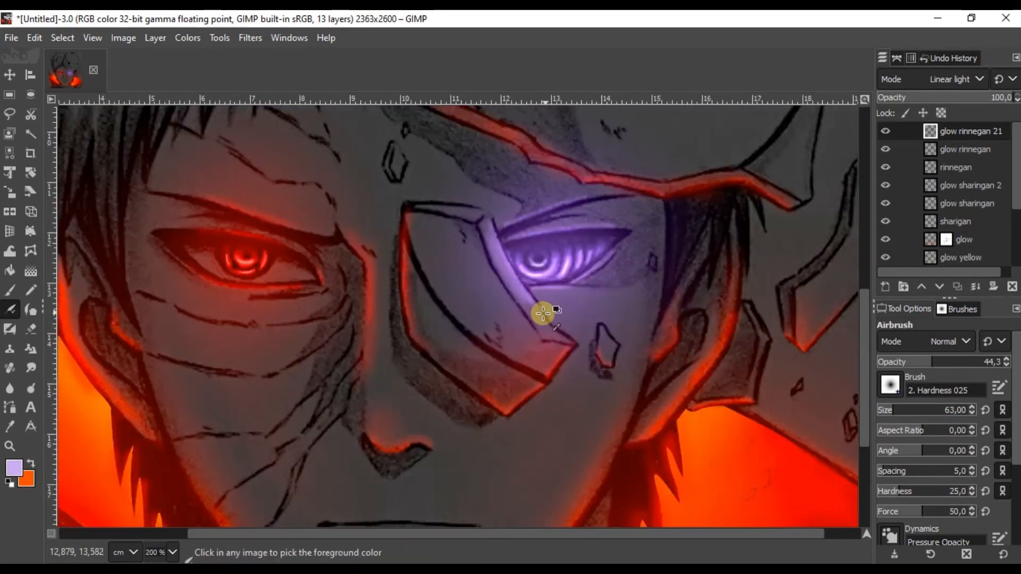
scroll(531, 262, down, 5)
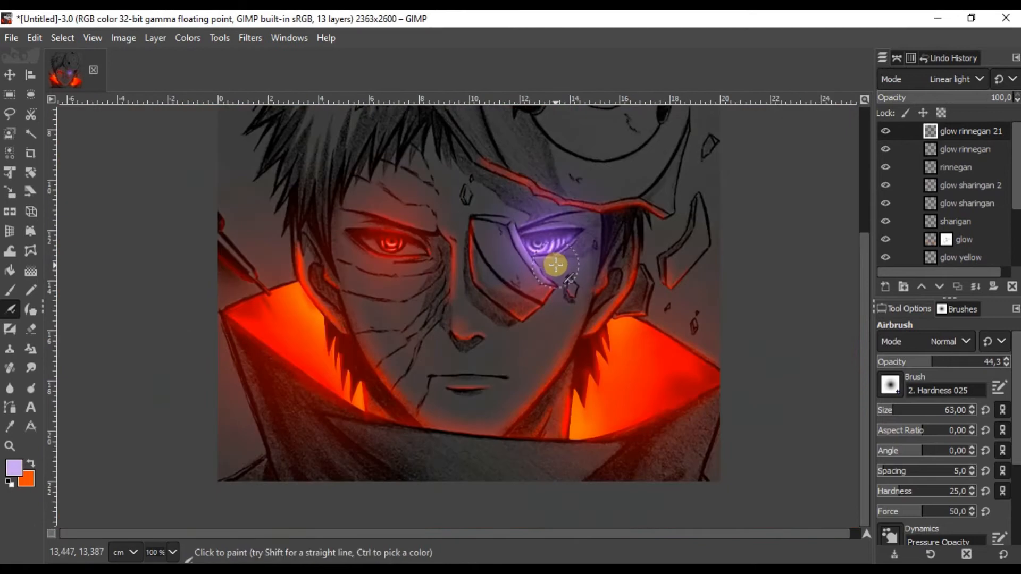
Step: Airbrush light purple light over the red broken mask edge above the Rinnegan, undoing unsatisfactory strokes
scroll(513, 228, up, 5)
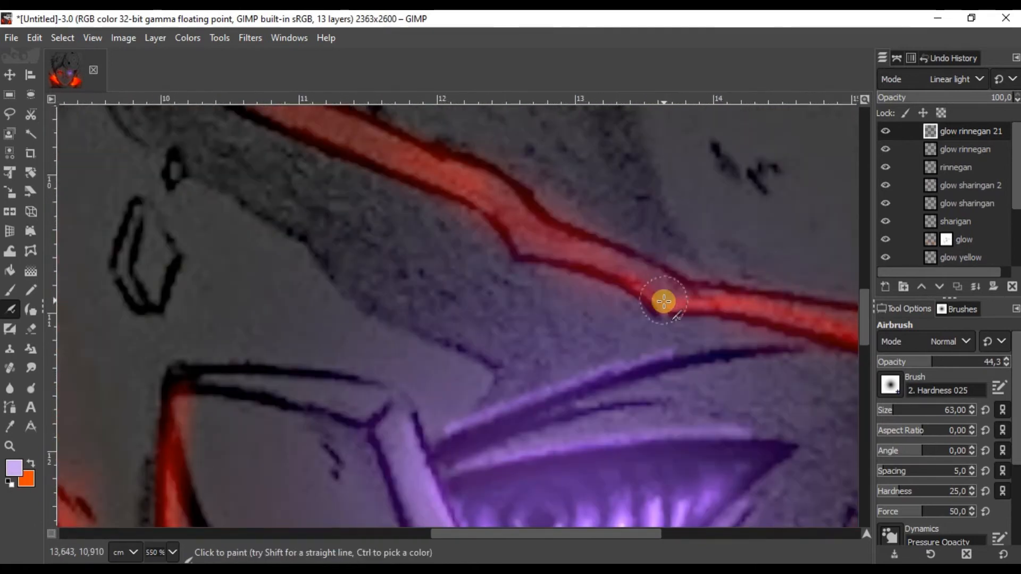
key(ctrl+z)
mouse_move(662, 302)
mouse_down()
mouse_move(615, 266)
mouse_move(298, 130)
mouse_move(490, 208)
mouse_move(375, 154)
mouse_up()
key(ctrl+z)
scroll(547, 221, down, 5)
scroll(592, 280, up, 3)
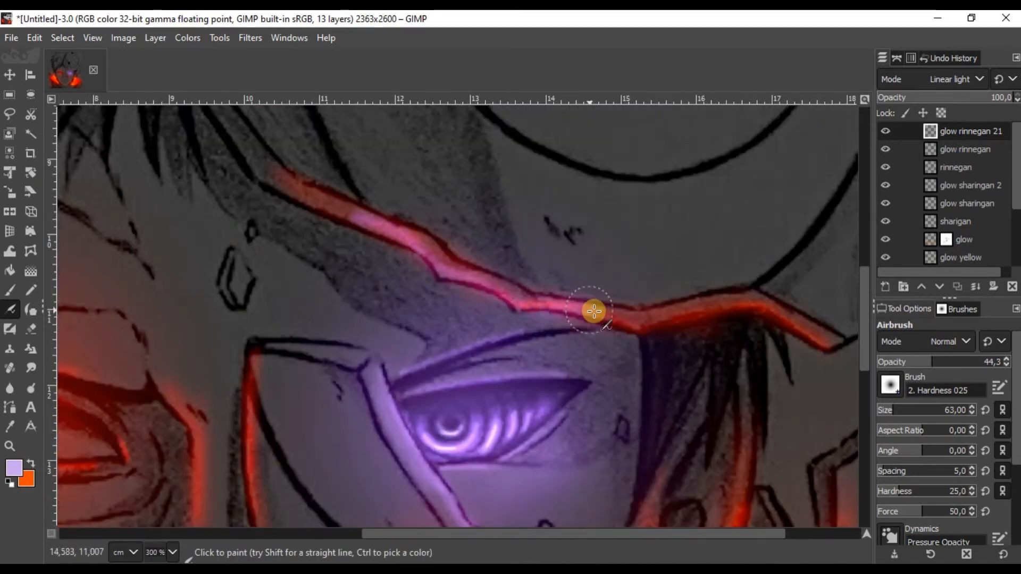
scroll(623, 325, up, 1)
mouse_move(640, 328)
mouse_down()
mouse_move(487, 298)
mouse_move(210, 180)
mouse_up()
scroll(440, 260, down, 4)
scroll(625, 298, down, 2)
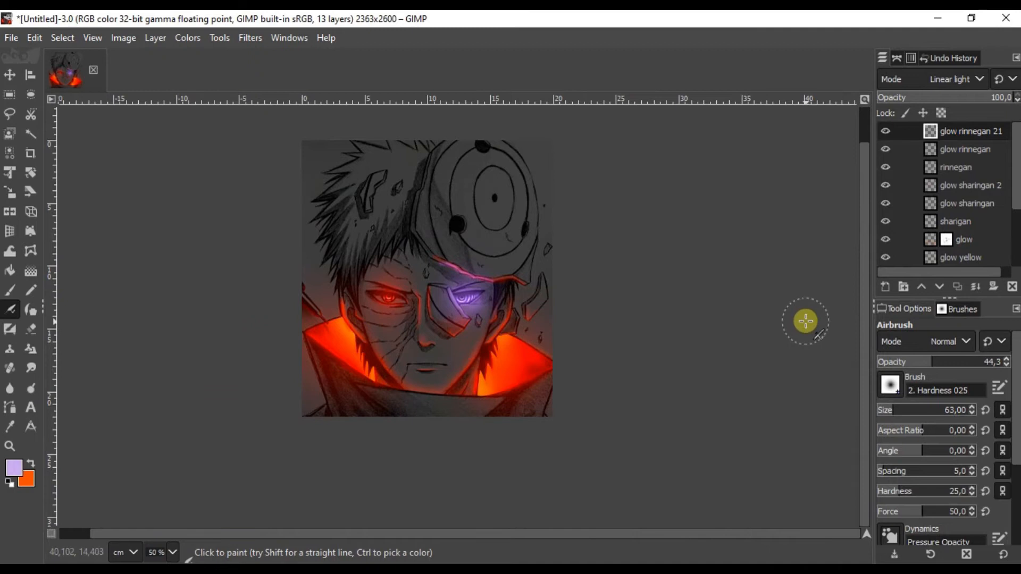
Step: Add a white layer mask to the glow rinnegan 21 layer and set the foreground color to black
click(993, 287)
click(923, 417)
scroll(439, 259, up, 6)
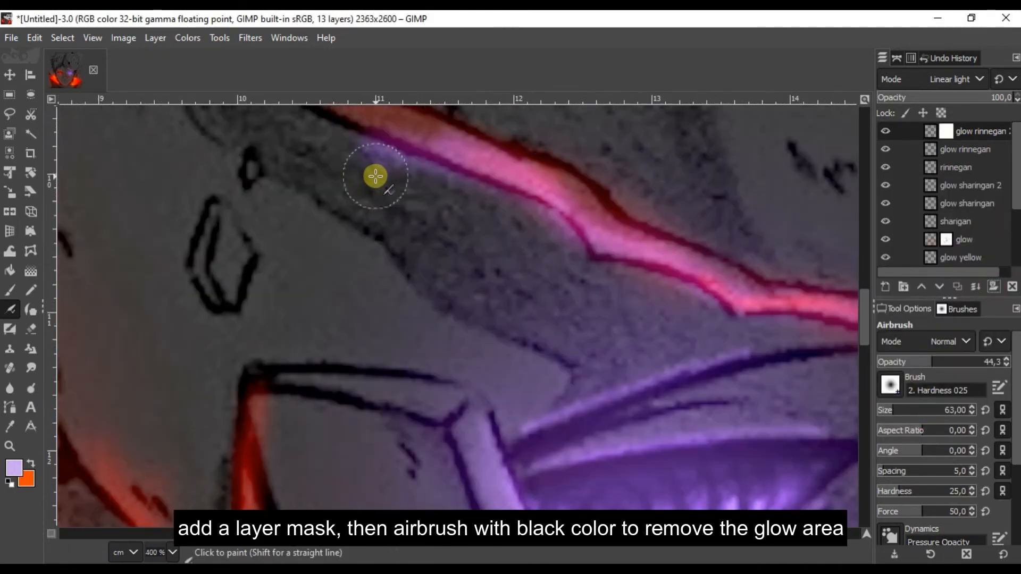
click(14, 471)
click(772, 400)
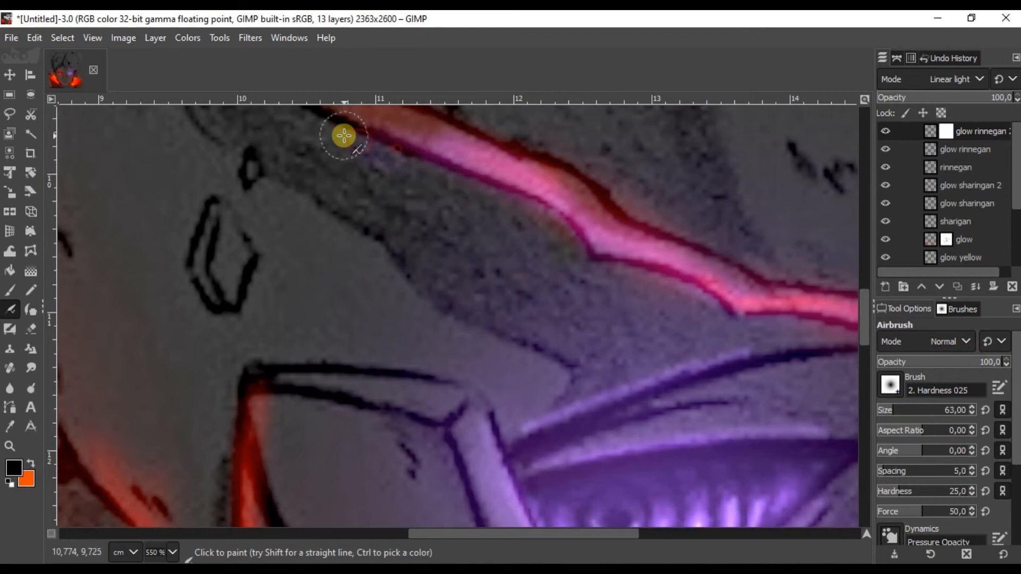
Step: Airbrush black at 100 opacity on the layer mask to remove glow spilling below the broken mask edge
drag(605, 264, 419, 194)
drag(505, 266, 502, 240)
drag(556, 263, 573, 258)
key(ctrl+z)
Step: Airbrush black at 52.7 opacity on the layer mask to soften excess glow between the broken edge and the Rinnegan
click(942, 362)
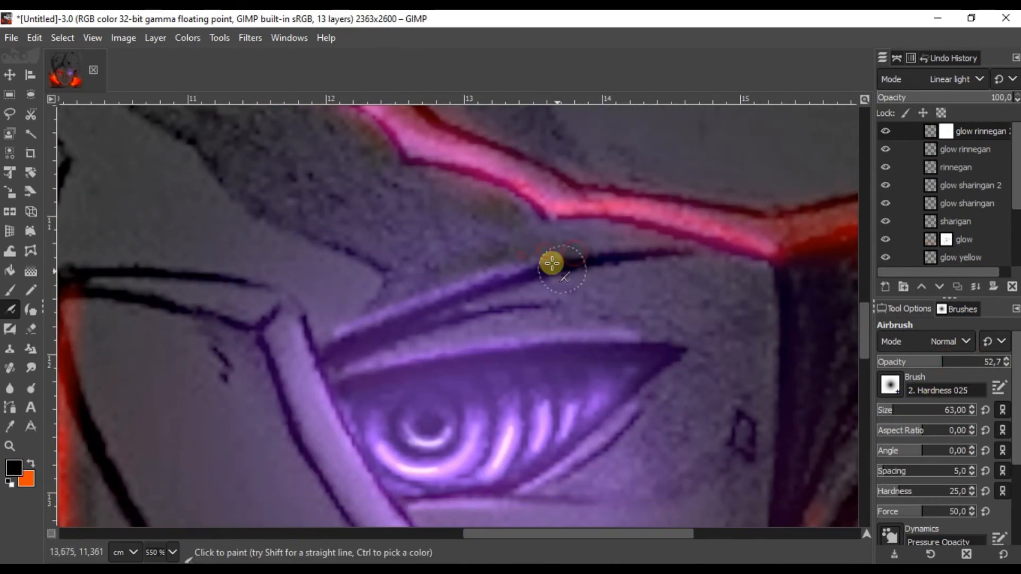
drag(647, 424, 646, 337)
drag(527, 419, 590, 385)
scroll(342, 292, down, 2)
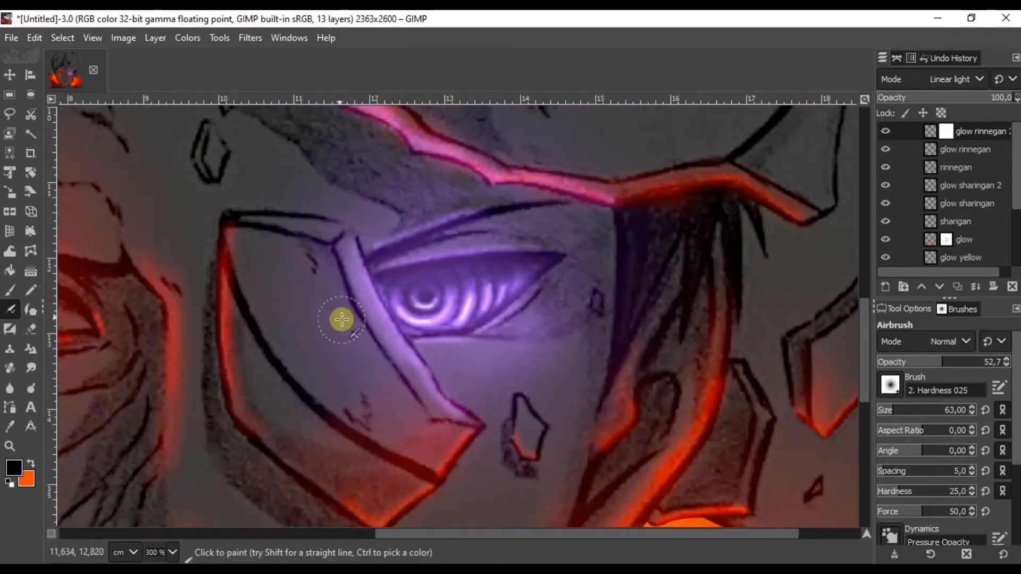
Step: Airbrush black at 83.2 opacity on the layer mask to remove purple glow from the mask fragment beside the Rinnegan
drag(938, 361, 988, 361)
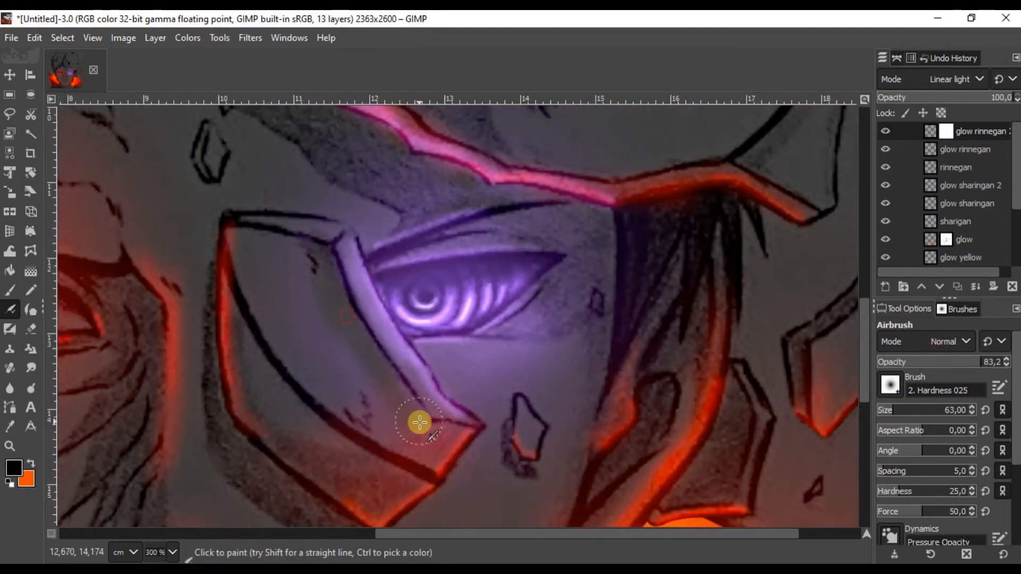
scroll(301, 233, up, 2)
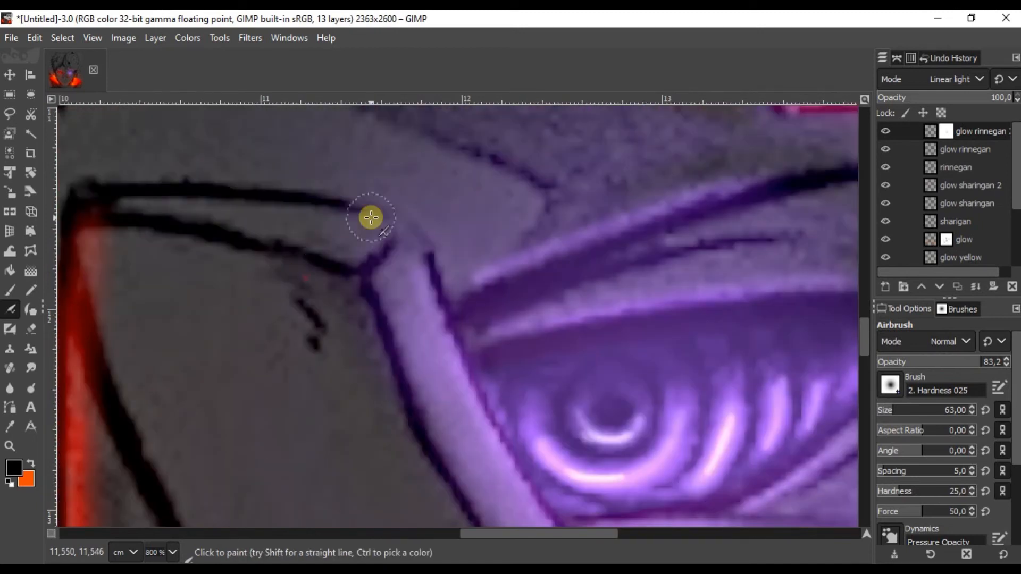
scroll(369, 218, down, 4)
scroll(314, 286, down, 2)
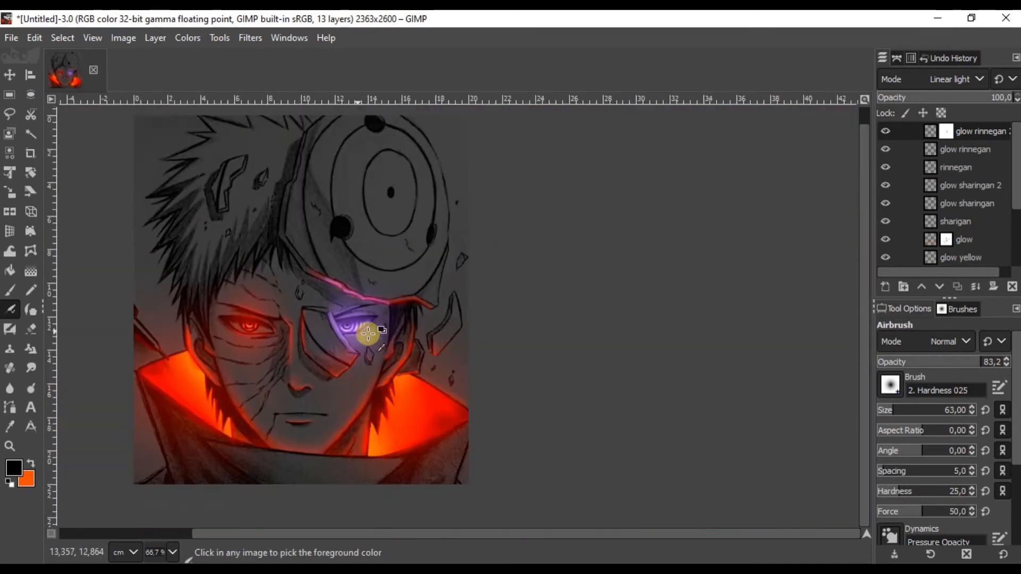
scroll(347, 294, up, 5)
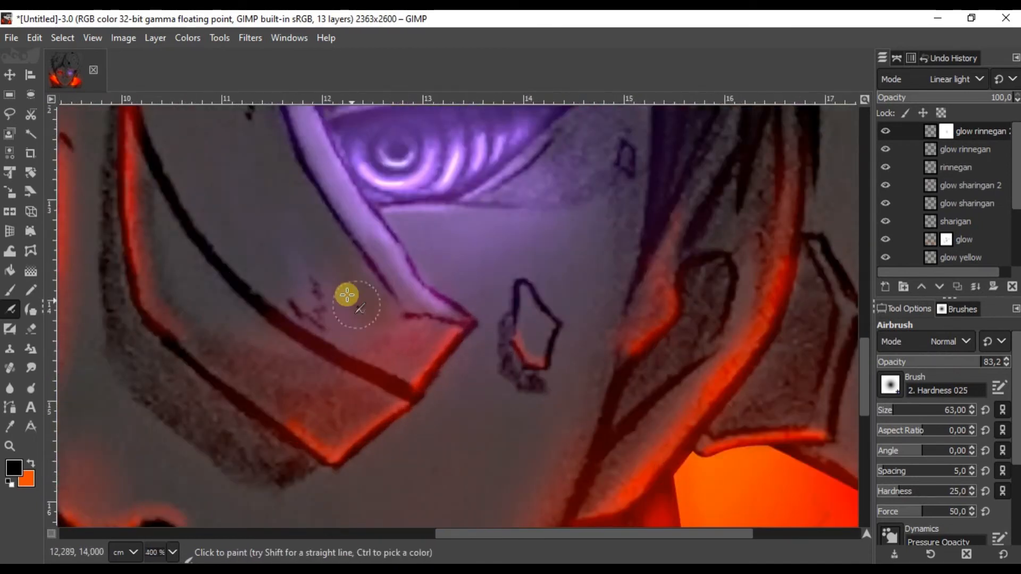
Step: Paint black with the Paintbrush at 100 opacity on the layer mask to clear purple from the fragment's lower tip
click(10, 290)
drag(378, 314, 386, 330)
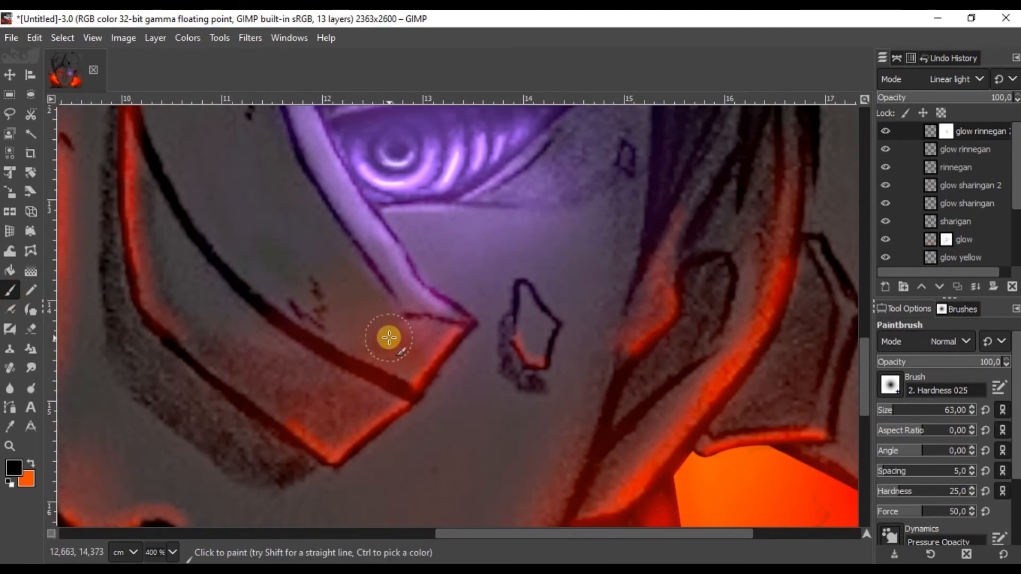
scroll(474, 303, down, 5)
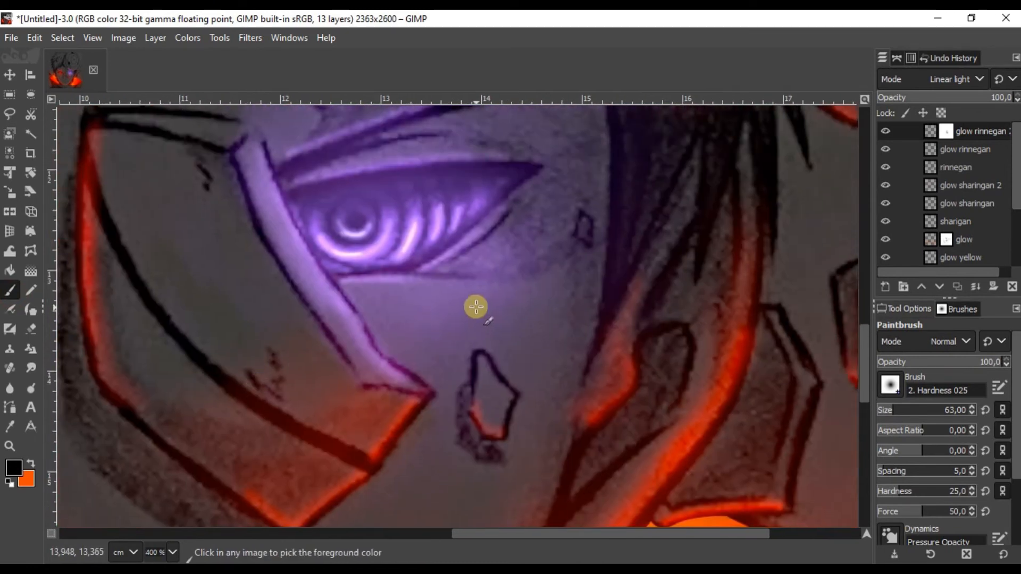
Step: Airbrush black at 83.2 opacity on the layer mask to trim the purple light along the broken edge's upper side
scroll(477, 314, up, 4)
scroll(475, 291, up, 1)
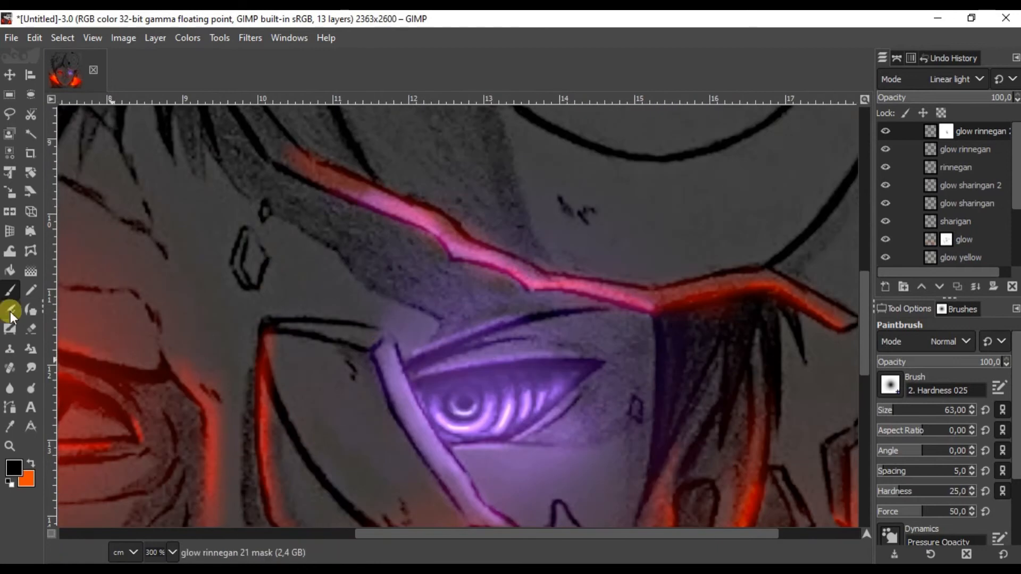
key(a)
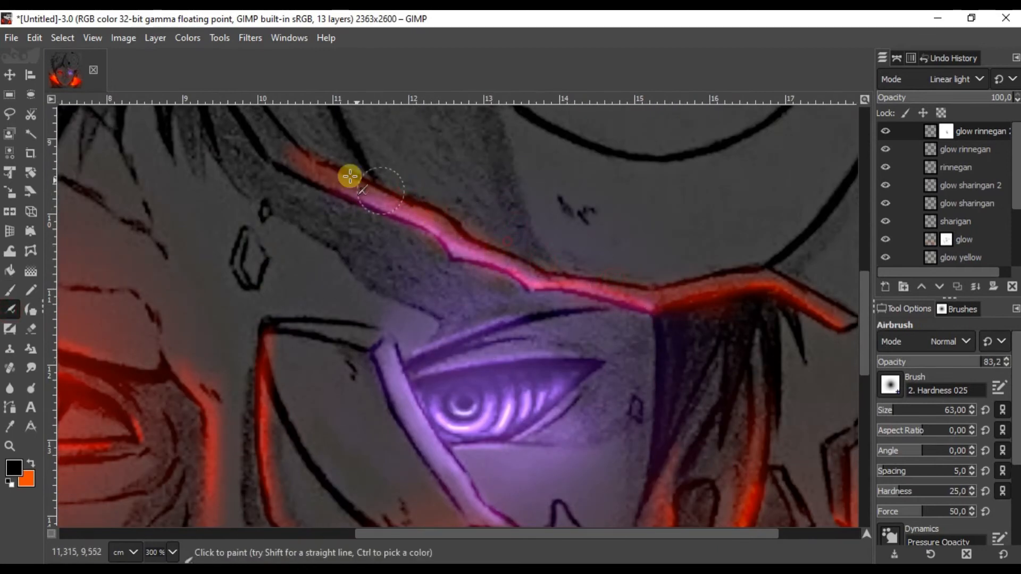
scroll(543, 193, down, 5)
scroll(502, 211, up, 3)
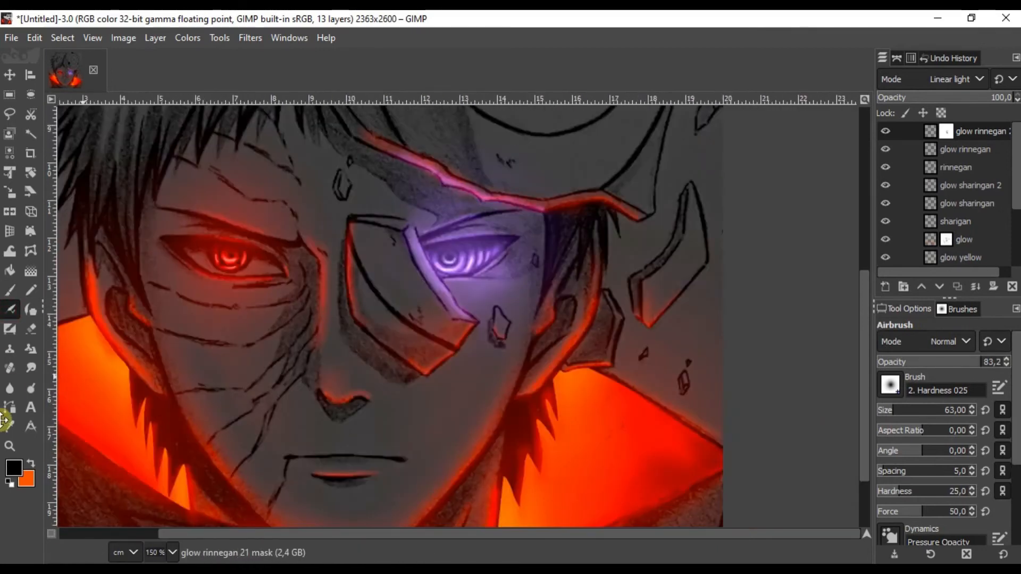
Step: Airbrush light purple at 18.6 opacity on the glow rinnegan 21 layer along the mask's broken edge above the Rinnegan
click(13, 469)
click(784, 346)
click(779, 395)
click(931, 131)
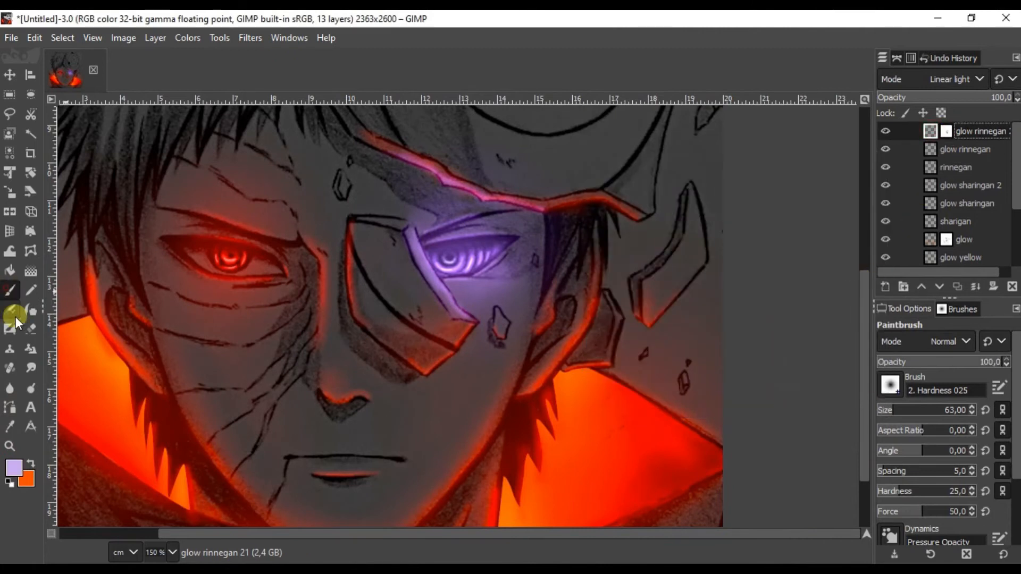
click(14, 314)
scroll(511, 198, up, 4)
drag(574, 210, 653, 197)
key(ctrl+z)
drag(709, 180, 603, 211)
key(ctrl+z)
drag(733, 177, 490, 196)
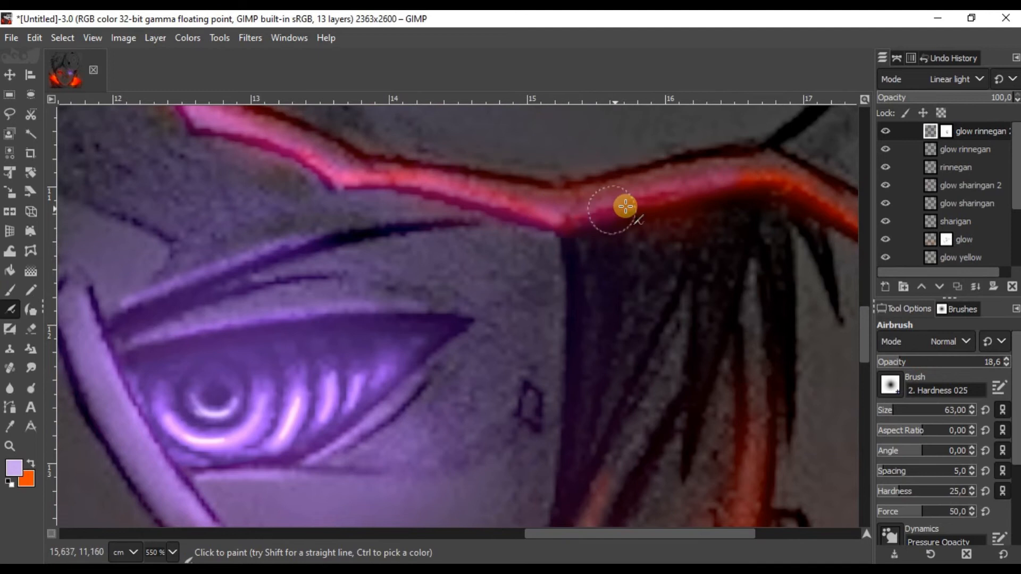
scroll(625, 207, down, 8)
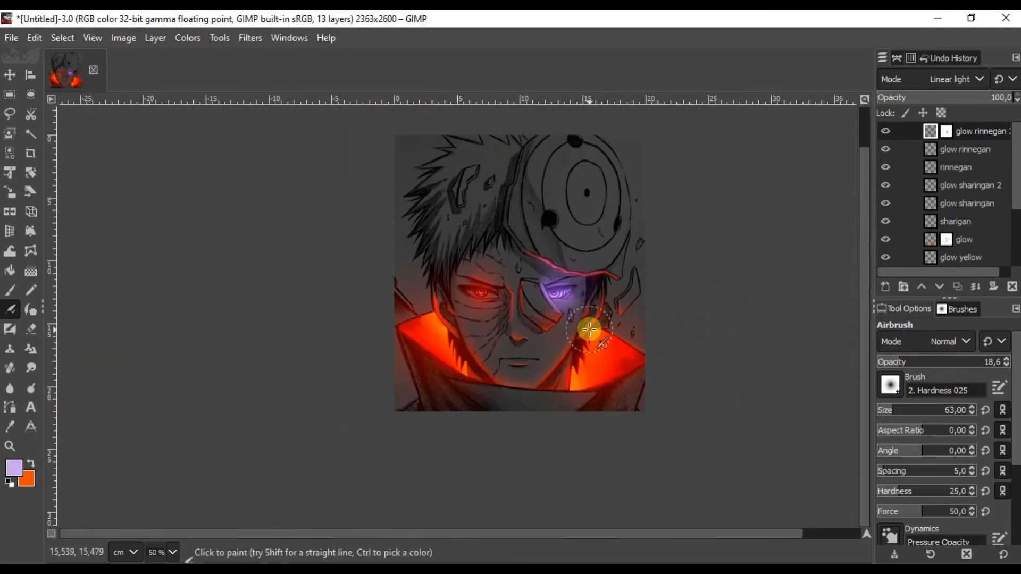
Step: Create a layer group above all layers and name it uchiha obito
key(m)
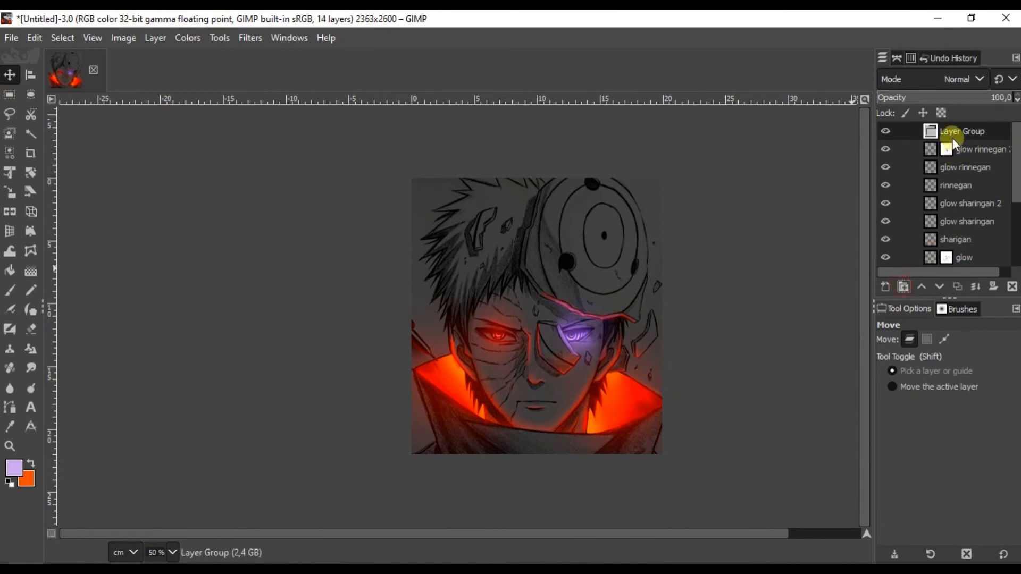
double_click(969, 132)
text(uchiha obito)
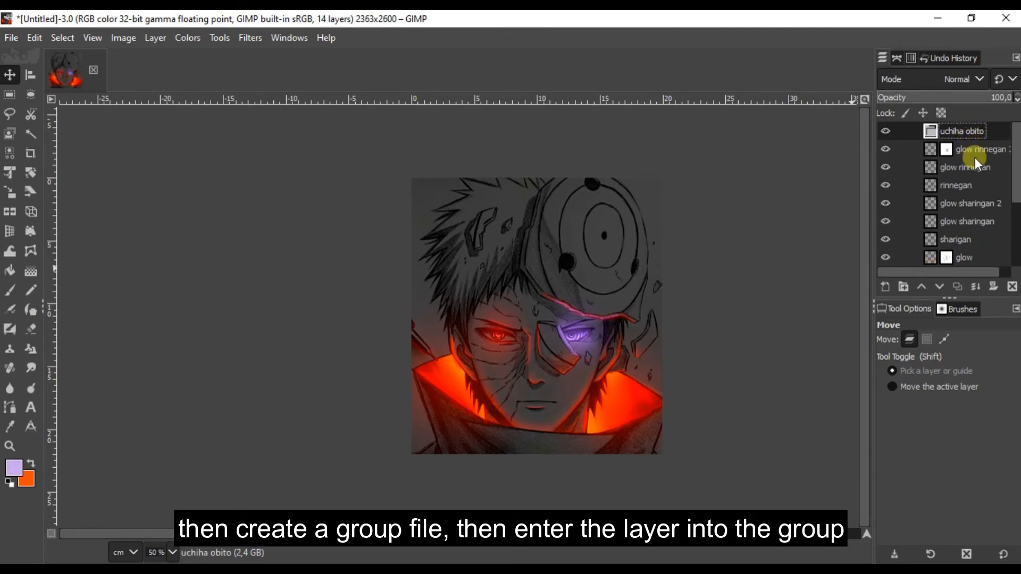
Step: Move the three Rinnegan layers and the glow sharingan 2 layer into the uchiha obito group
mouse_move(974, 155)
mouse_down()
mouse_move(972, 136)
mouse_move(976, 173)
mouse_up()
drag(980, 203, 980, 195)
drag(900, 203, 905, 243)
scroll(978, 232, up, 5)
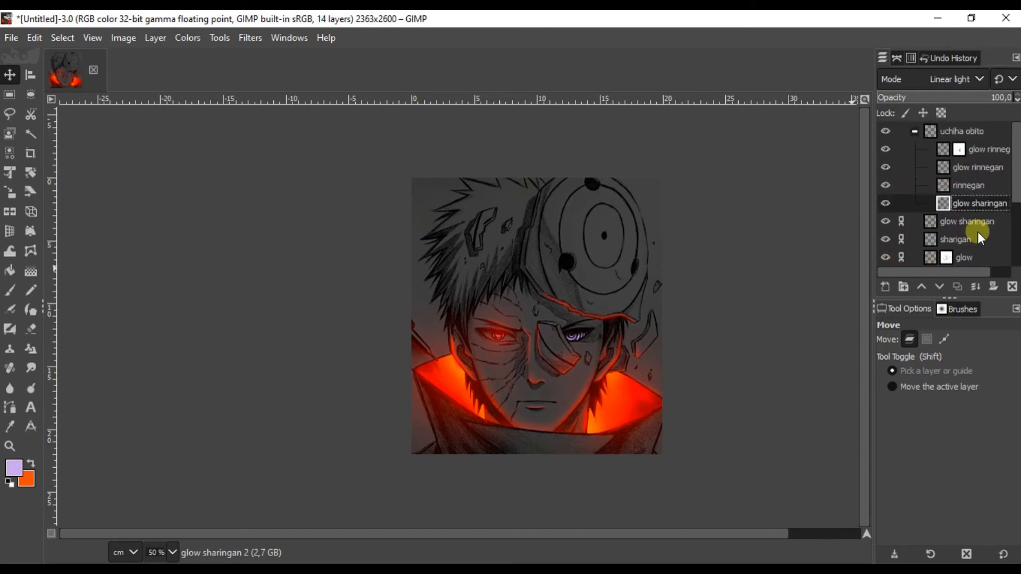
Step: Move the linked glow sharingan, sharigan, glow, yellow, orange and red layers and obito uchiha copy into the uchiha obito group
click(899, 223)
click(899, 238)
scroll(978, 220, down, 1)
scroll(976, 224, down, 2)
mouse_move(977, 232)
mouse_down()
mouse_move(977, 197)
mouse_move(977, 215)
mouse_up()
drag(977, 242, 976, 224)
scroll(977, 234, down, 1)
scroll(926, 226, up, 4)
scroll(920, 225, down, 4)
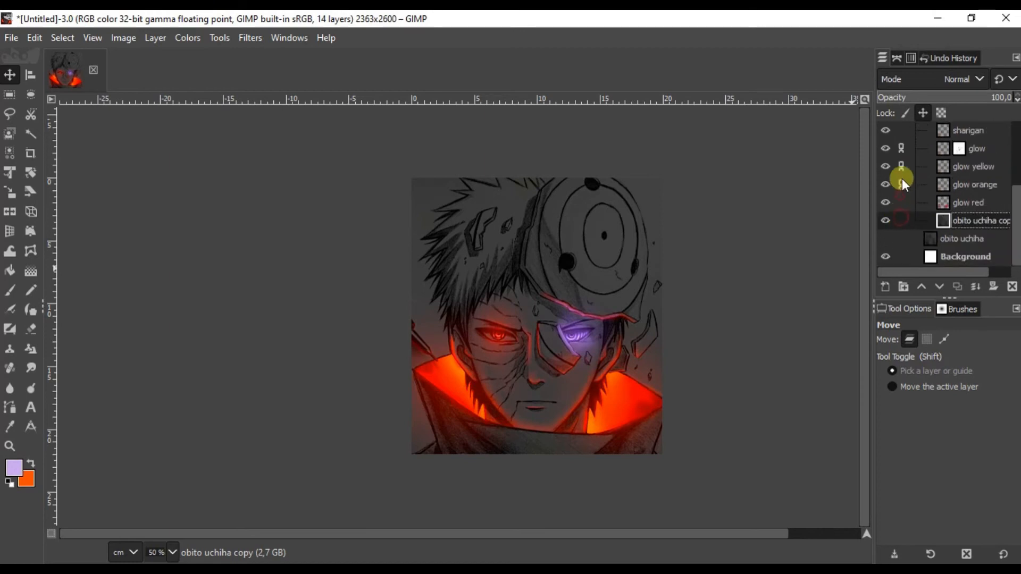
Step: Darken the obito uchiha copy layer by lowering its exposure
click(188, 38)
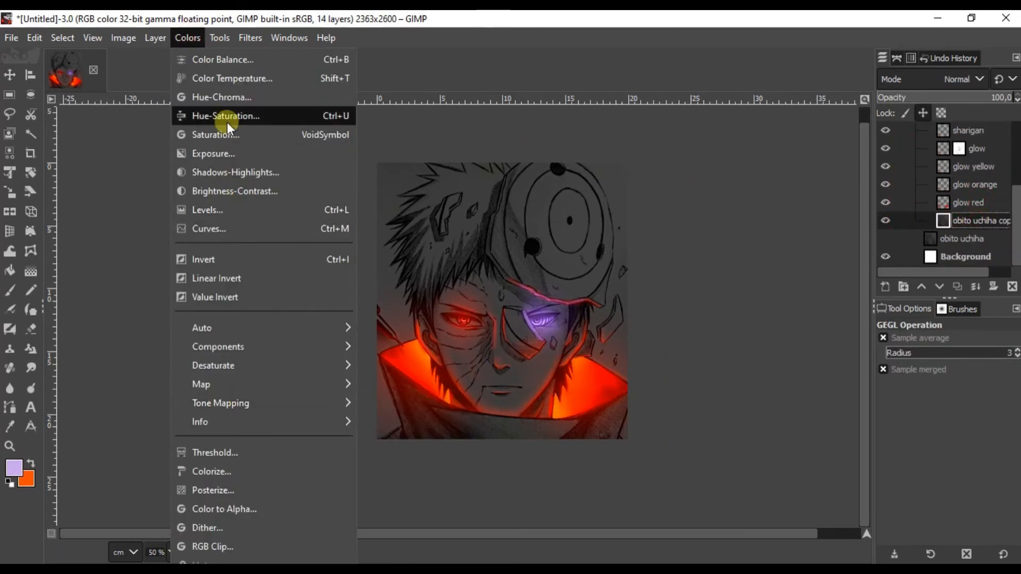
click(215, 153)
drag(794, 160, 786, 160)
click(869, 320)
key(minus)
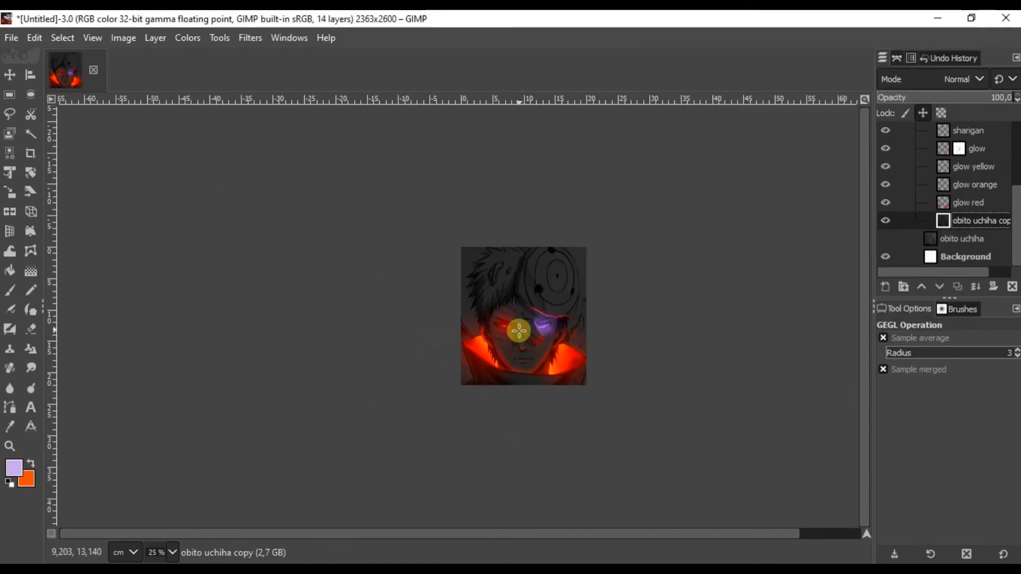
Step: Add a white layer mask to the glow sharingan 2 layer
scroll(518, 331, up, 4)
scroll(974, 180, up, 1)
click(974, 181)
scroll(977, 181, up, 3)
click(977, 160)
click(986, 193)
click(884, 194)
click(881, 193)
click(992, 287)
Step: Airbrush black at 100 opacity on the glow sharingan 2 mask to remove the red glow from the forehead above the eyebrow
click(10, 311)
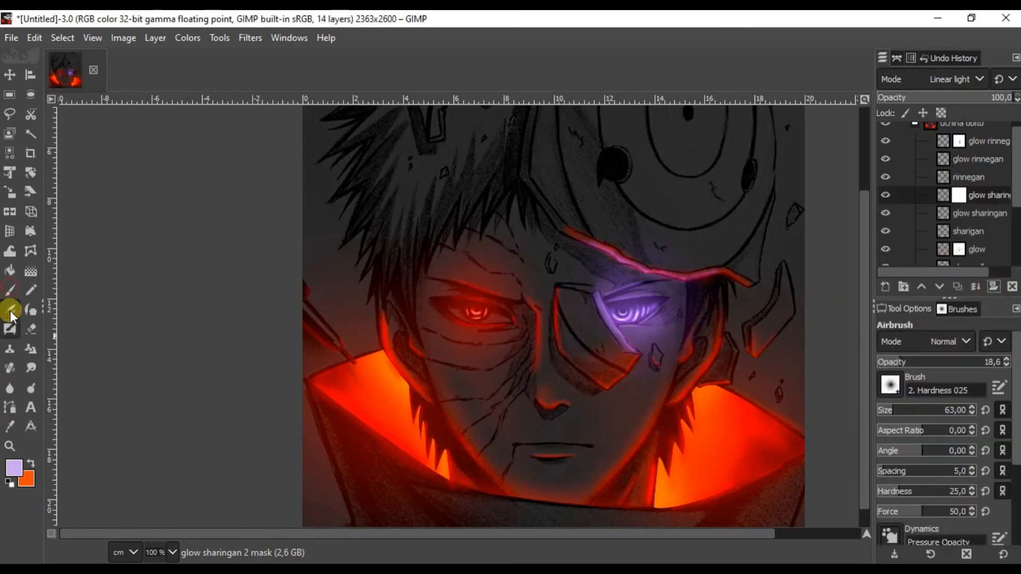
click(14, 468)
click(598, 334)
click(771, 394)
scroll(564, 307, up, 3)
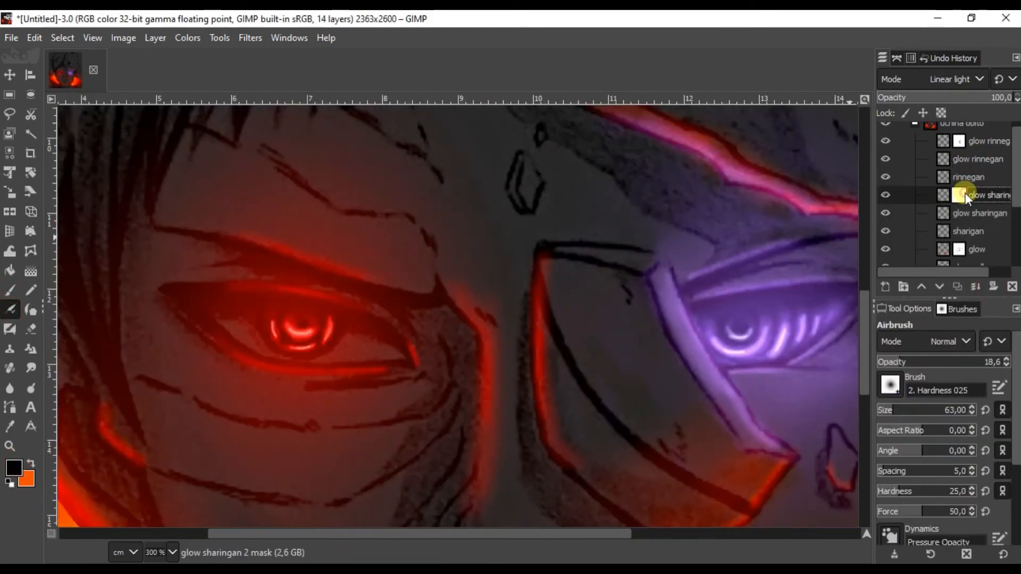
drag(979, 362, 1010, 362)
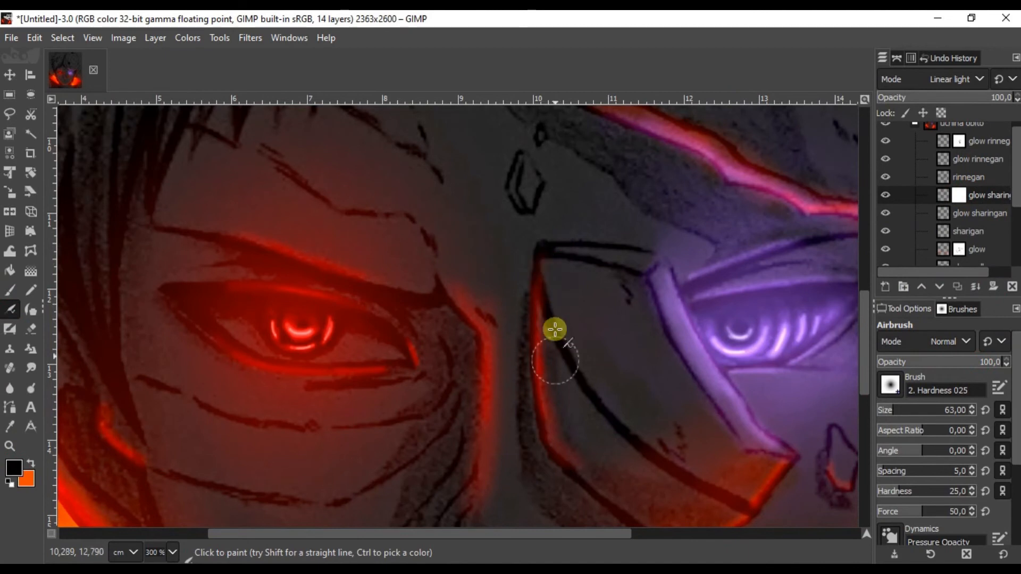
scroll(441, 253, down, 7)
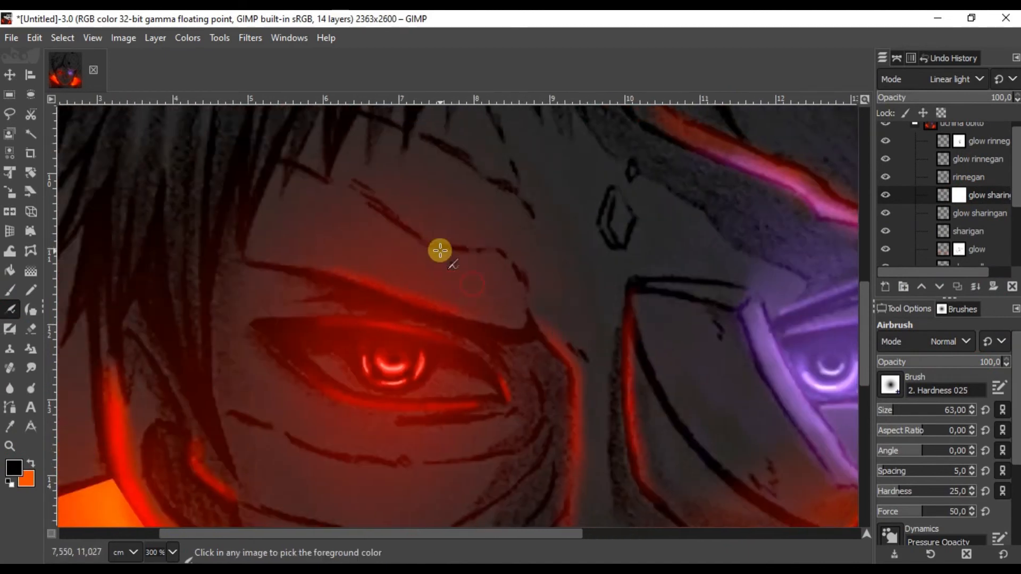
scroll(440, 250, up, 6)
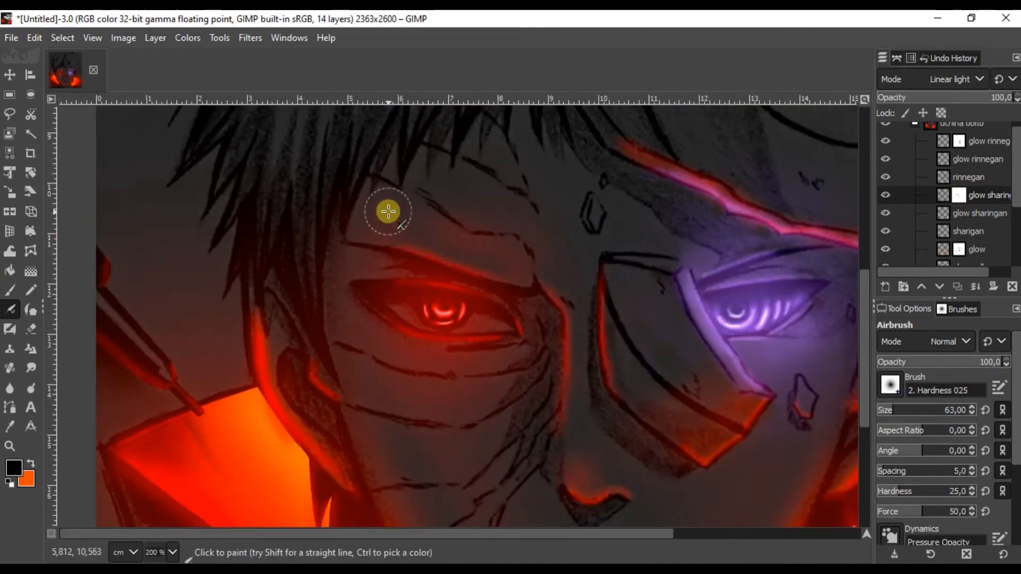
scroll(388, 212, down, 2)
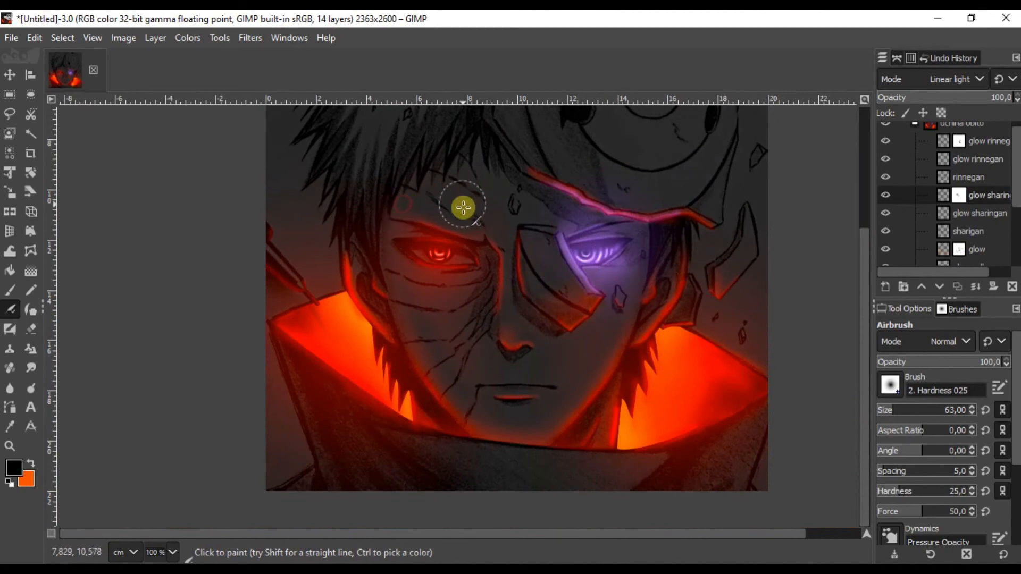
Step: Airbrush black at 100 opacity on the glow sharingan 2 mask to clear excess red from the cheek and beside the ear
scroll(463, 208, up, 2)
scroll(542, 212, down, 1)
scroll(460, 285, down, 2)
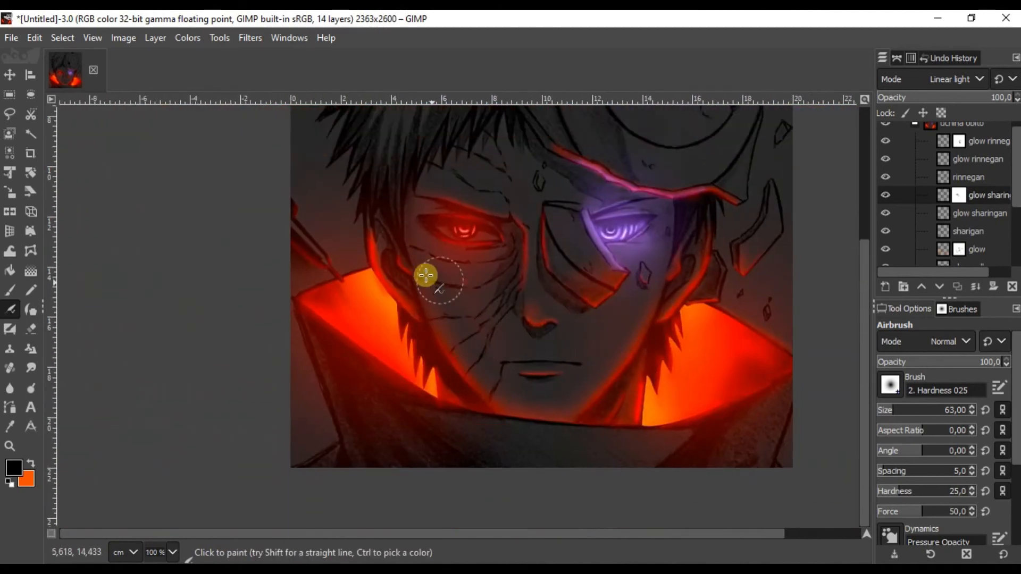
scroll(452, 234, up, 4)
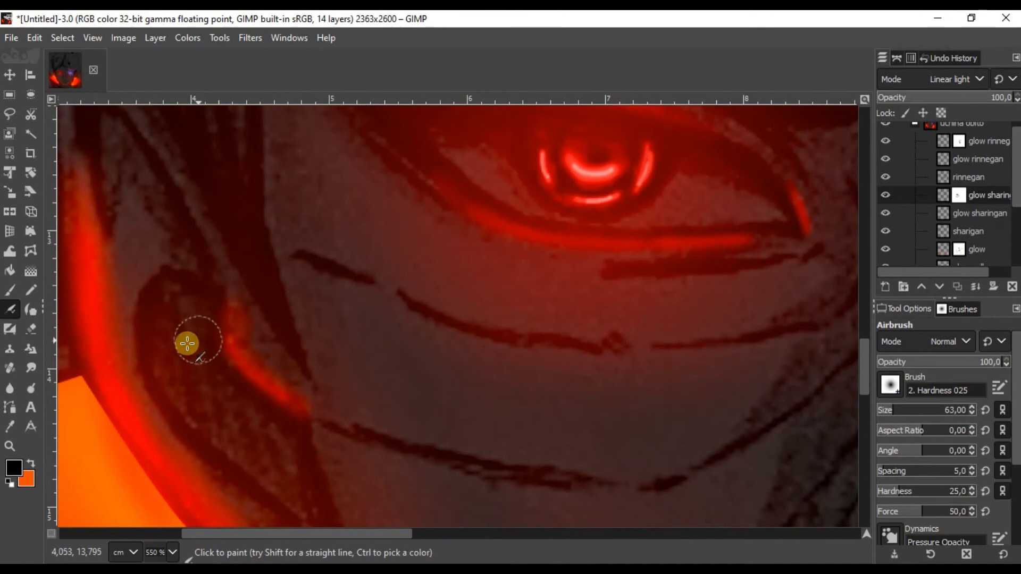
scroll(180, 348, down, 4)
Step: Airbrush black at 32.9 opacity on the glow sharingan 2 mask to soften the red light around the Sharingan eye
scroll(428, 195, up, 4)
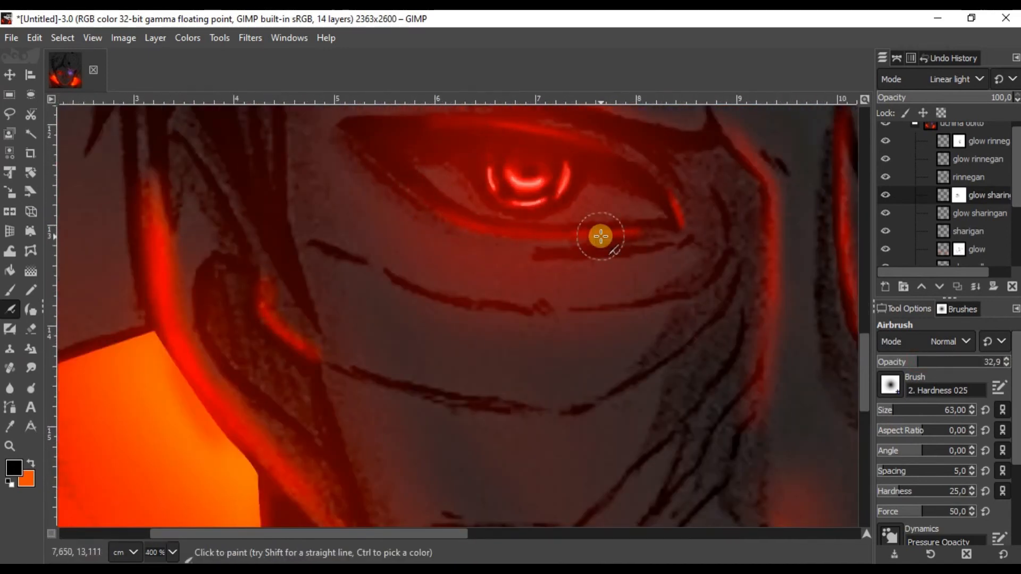
scroll(577, 236, down, 3)
scroll(417, 276, up, 3)
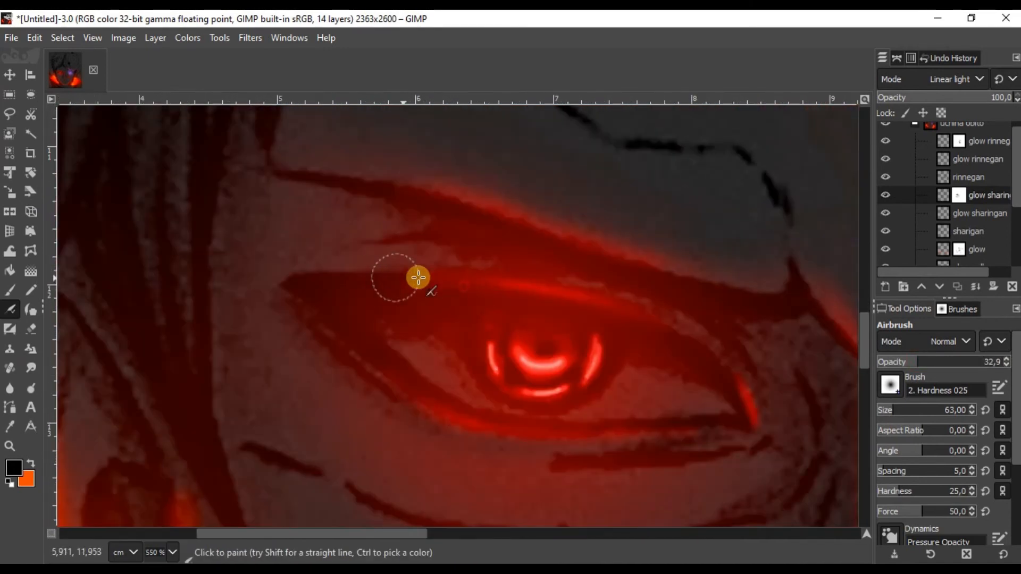
scroll(623, 298, down, 5)
scroll(623, 297, up, 5)
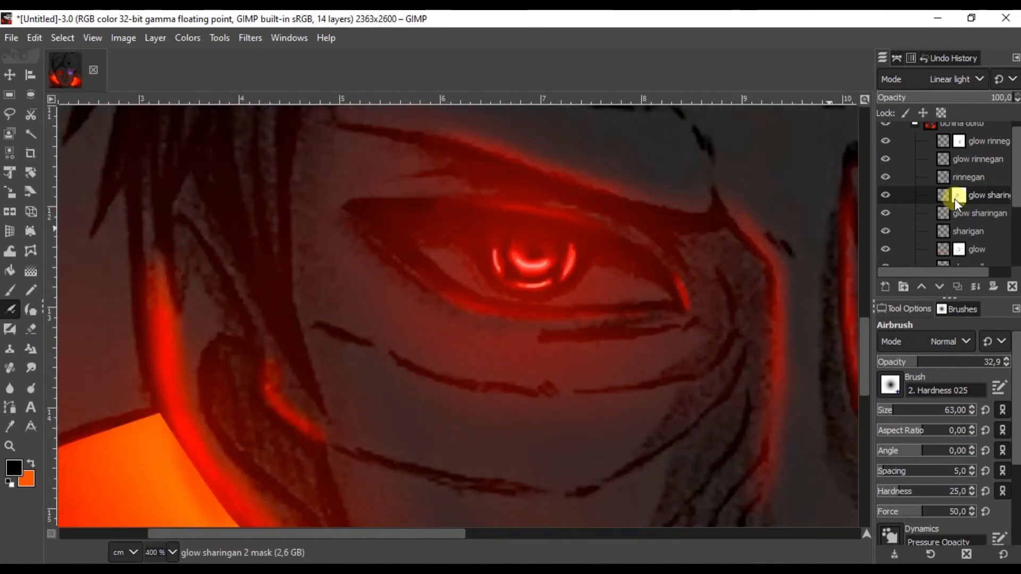
Step: Airbrush white at size 210 and 100 opacity on the glow sharingan 2 mask to restore the glow around the Sharingan
click(14, 468)
click(598, 187)
click(771, 398)
click(907, 408)
click(911, 407)
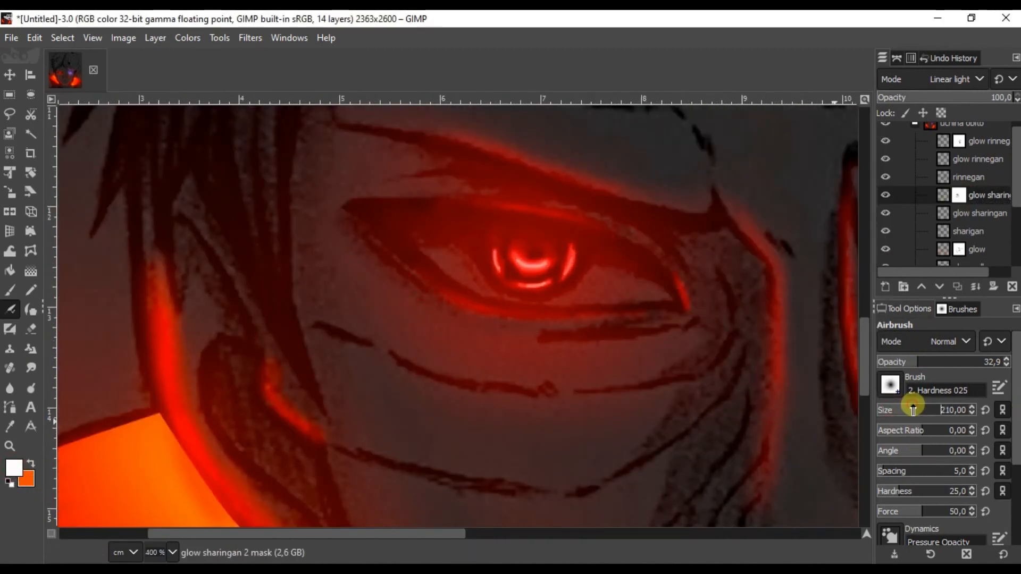
drag(928, 359, 1008, 359)
scroll(624, 326, up, 1)
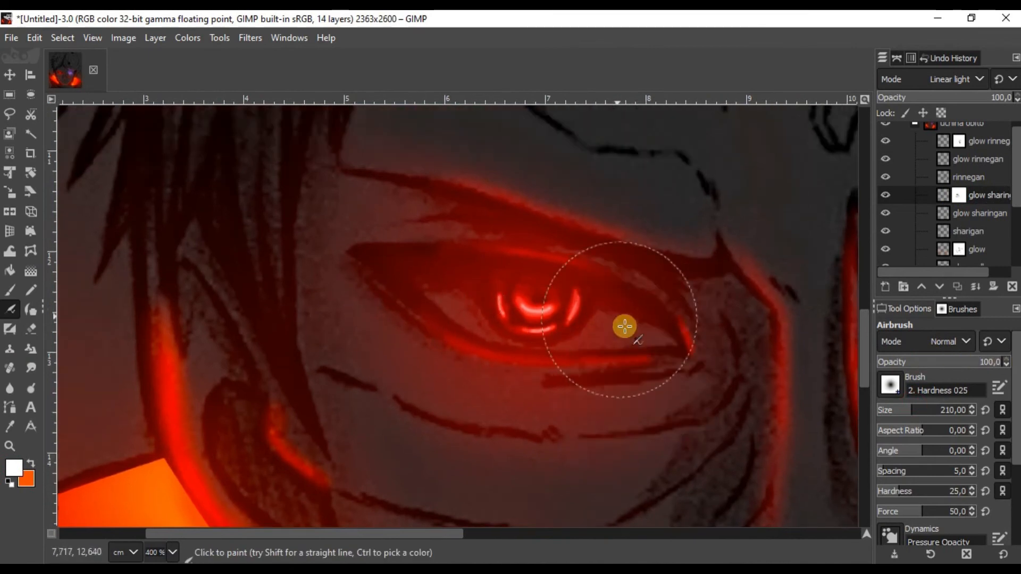
scroll(574, 254, down, 5)
scroll(573, 254, up, 5)
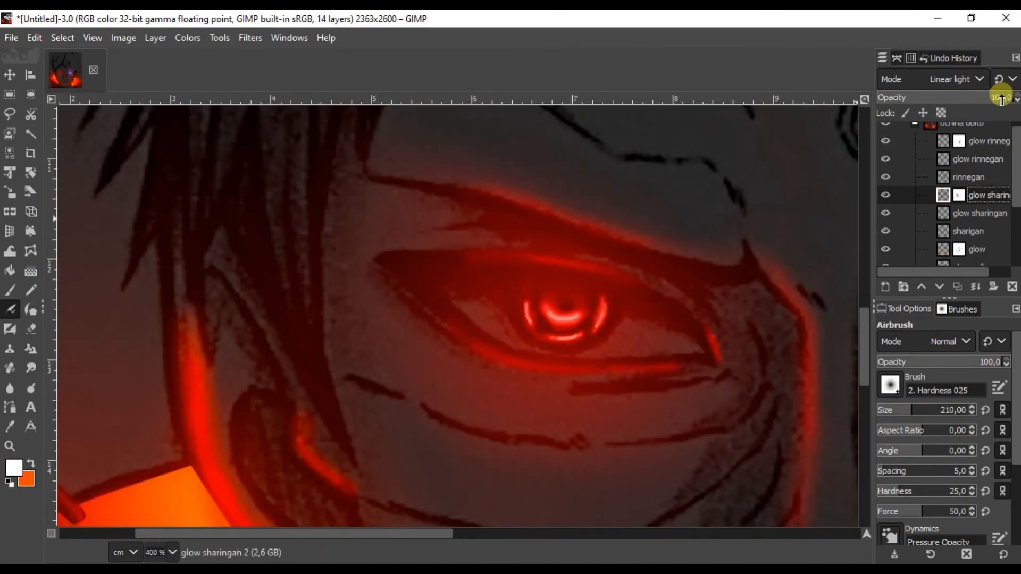
Step: Lower the glow sharingan 2 layer's opacity to 80
drag(971, 97, 974, 98)
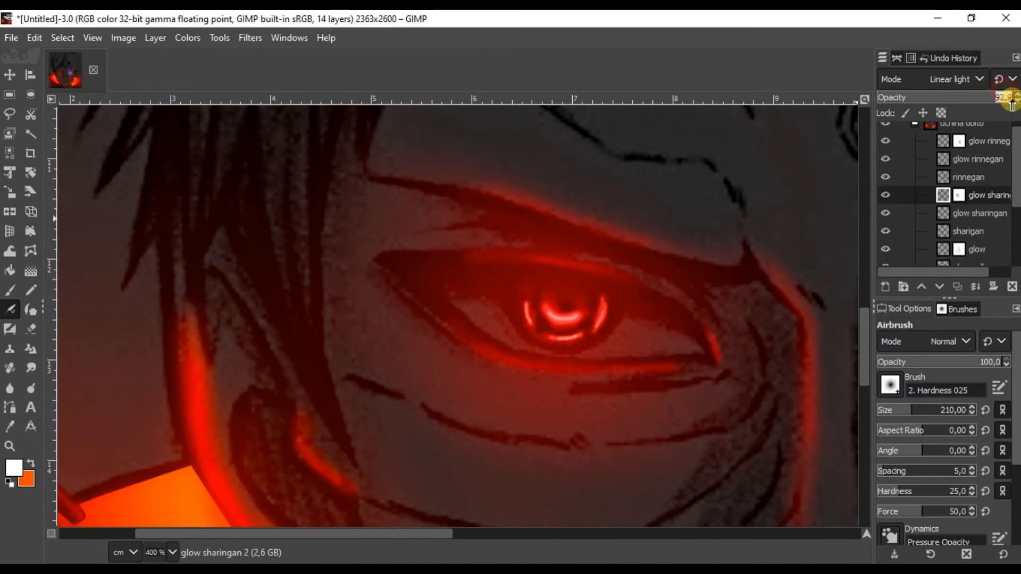
key(m)
scroll(481, 216, down, 6)
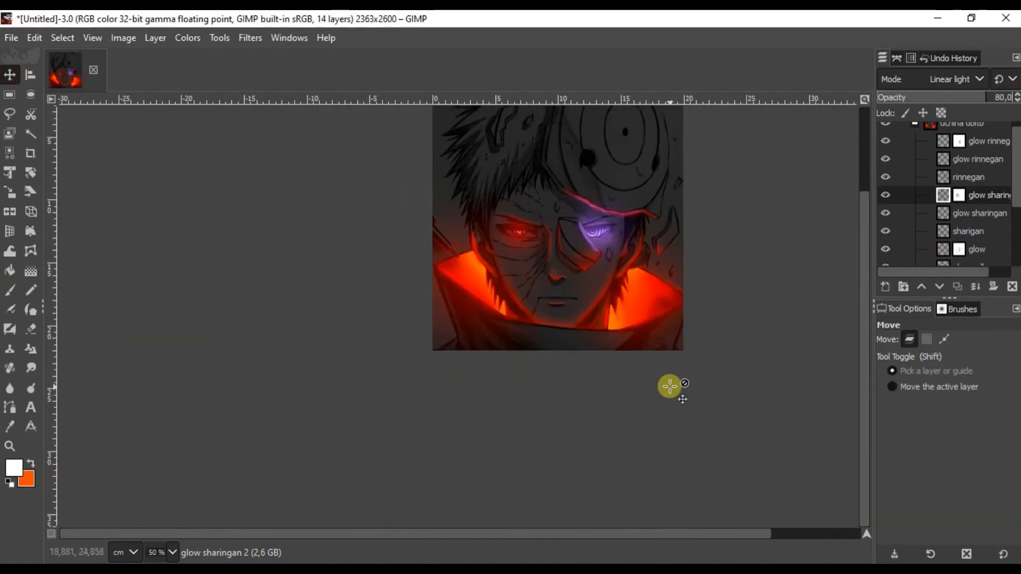
Step: Colorize the obito uchiha copy layer purple with hue 0.7437, saturation 0.3796 and lightness 0.022
click(969, 177)
scroll(974, 215, down, 5)
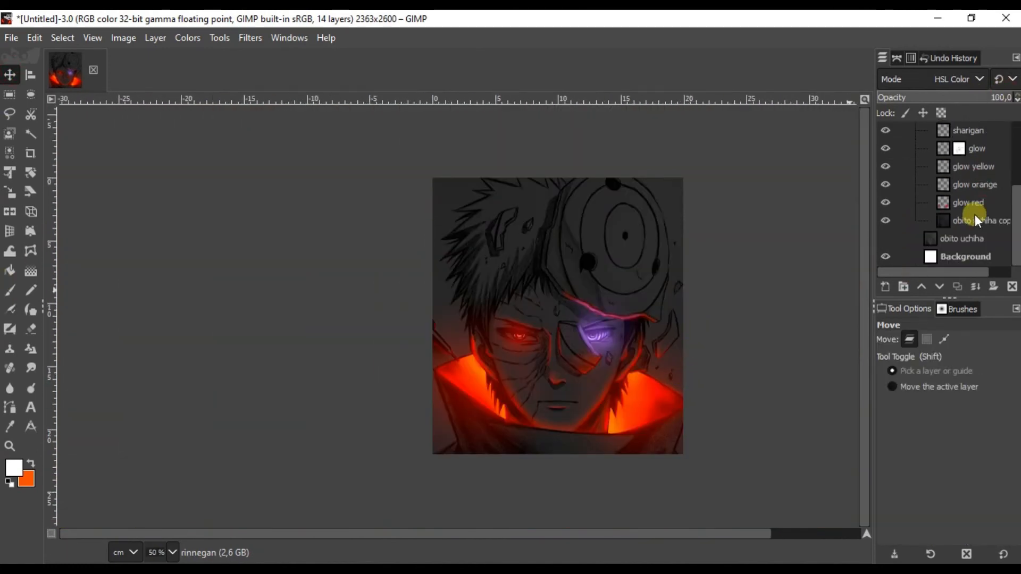
click(972, 221)
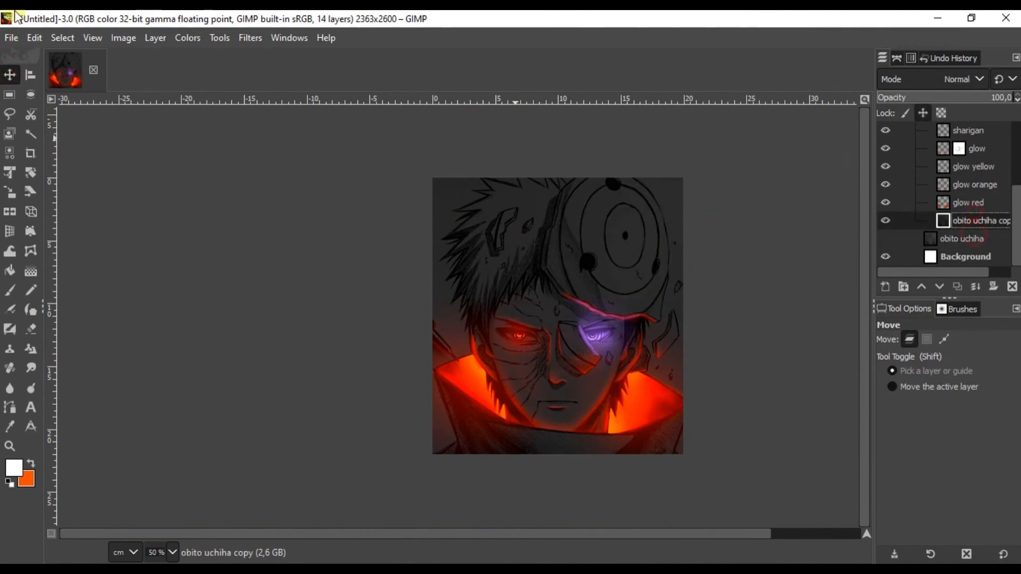
click(188, 38)
click(215, 470)
click(757, 202)
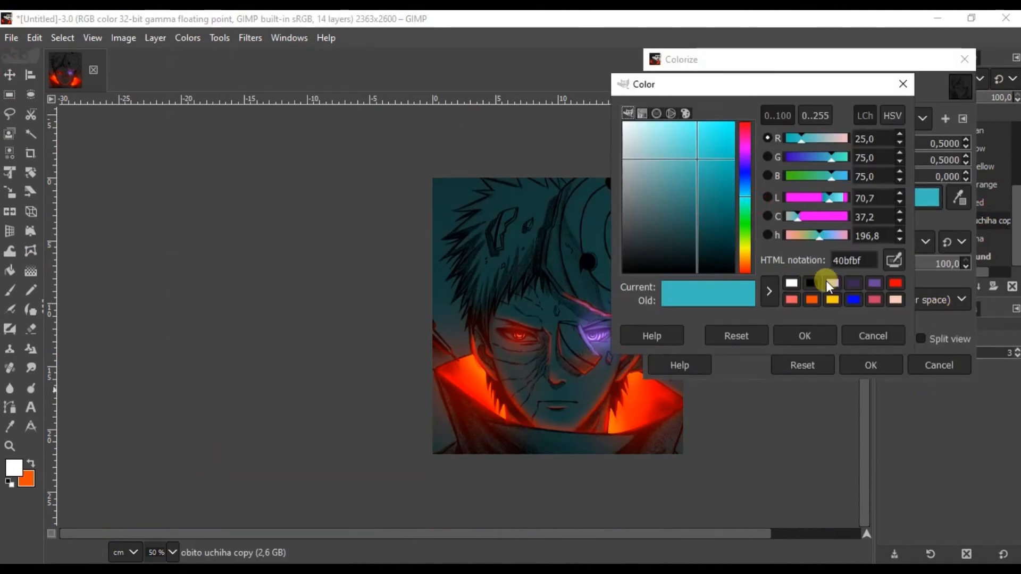
click(827, 283)
click(853, 283)
click(805, 336)
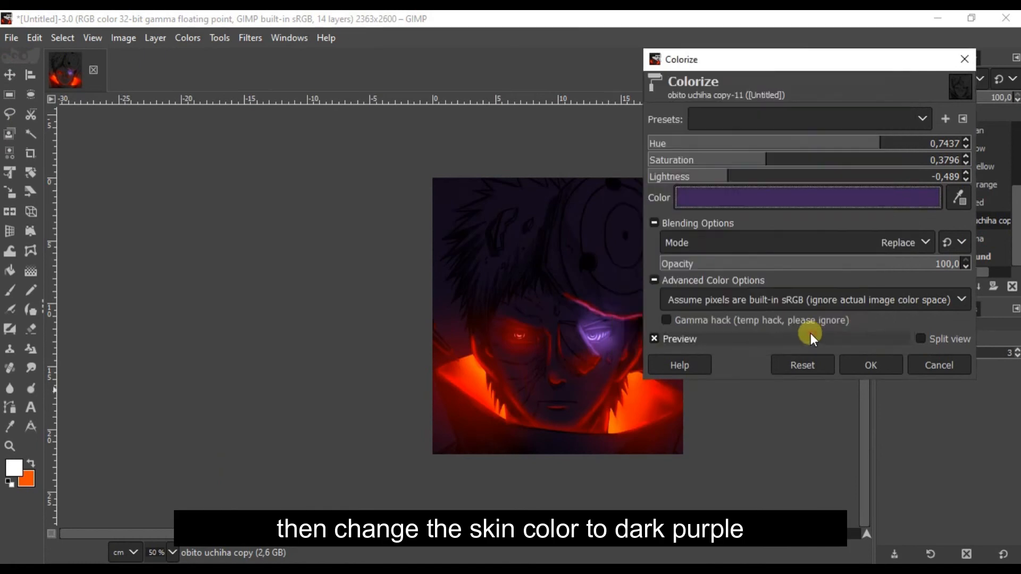
drag(728, 168, 813, 175)
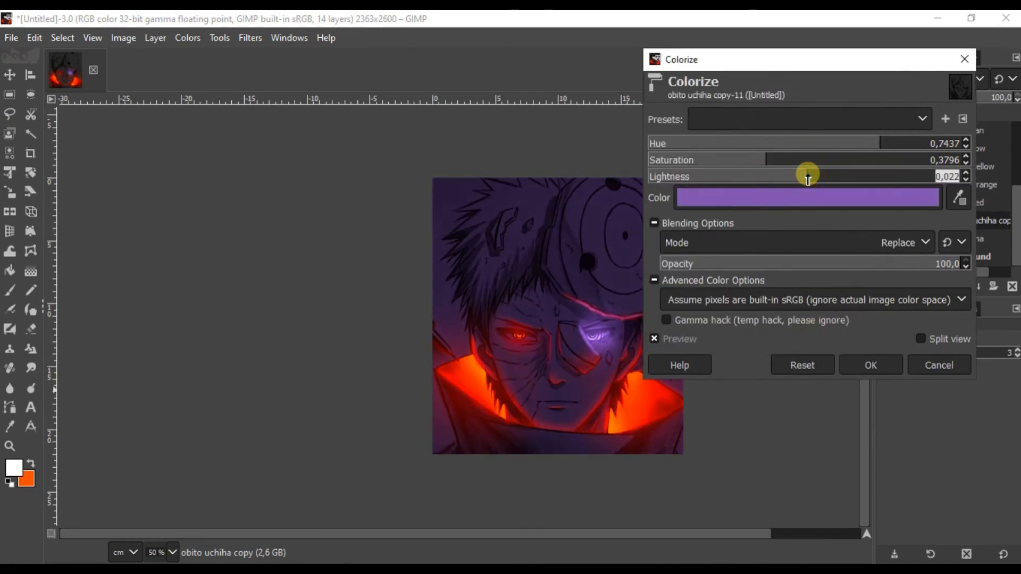
click(850, 197)
click(894, 286)
click(740, 141)
drag(740, 141, 726, 149)
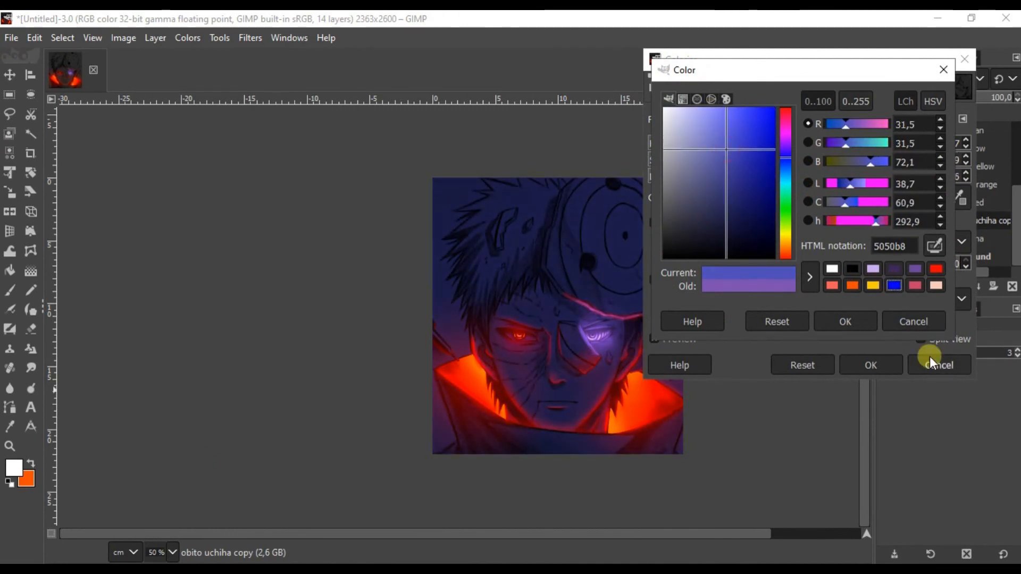
click(911, 321)
Step: Apply the purple Colorize settings to the obito uchiha copy layer
click(846, 366)
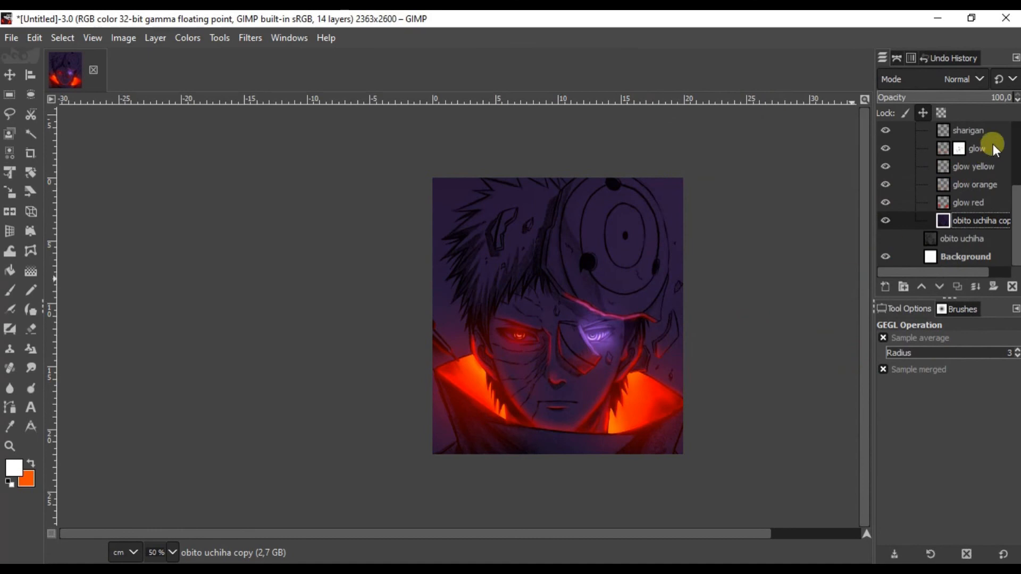
Step: Lower the glow rinnegan 21 layer's opacity to 70.3
click(959, 141)
drag(1002, 98, 984, 98)
scroll(628, 301, down, 1)
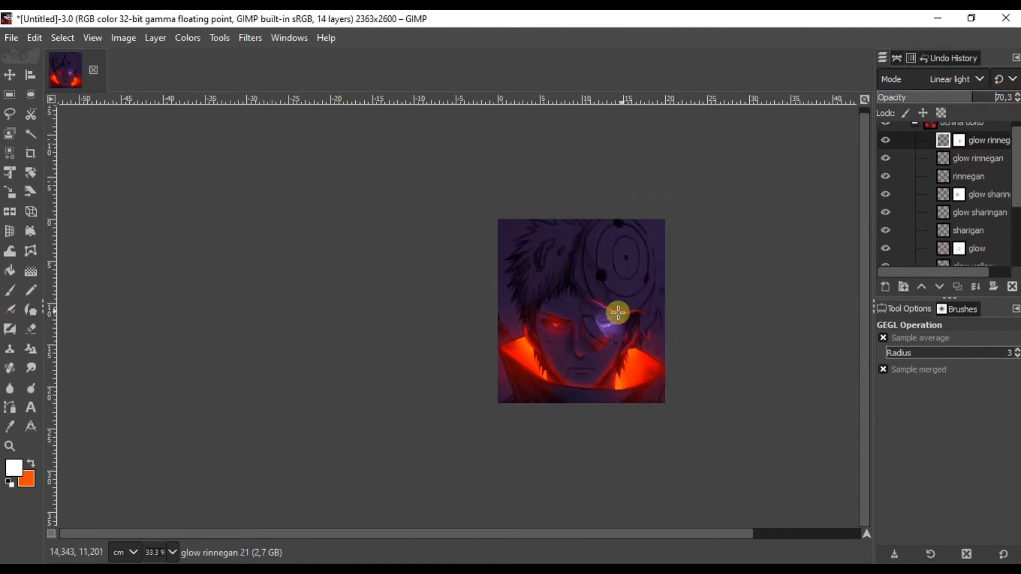
scroll(617, 312, up, 3)
scroll(631, 296, down, 2)
Step: Set the glow sharingan 2 layer's opacity to 78
click(965, 170)
click(976, 193)
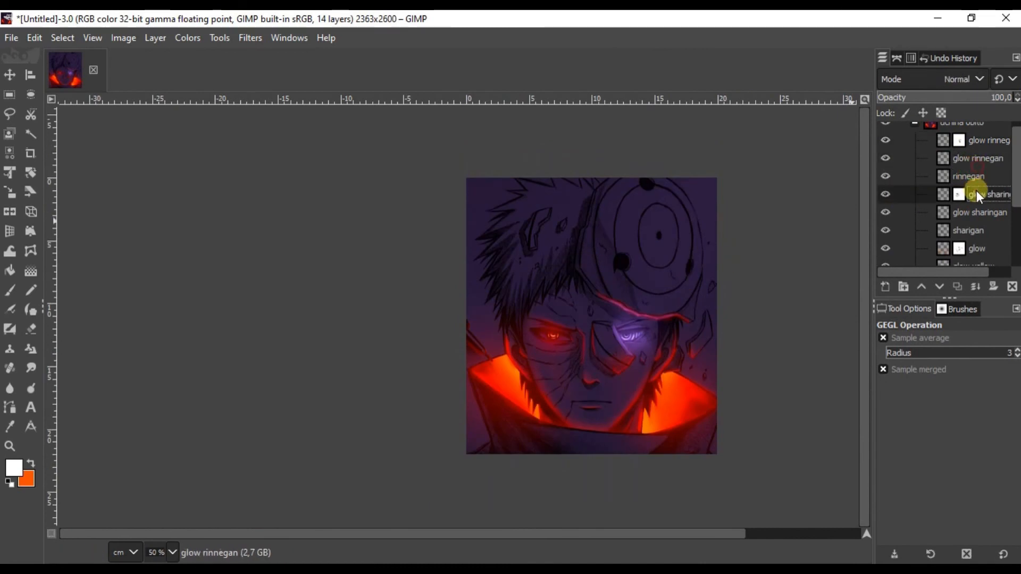
click(885, 192)
click(1015, 100)
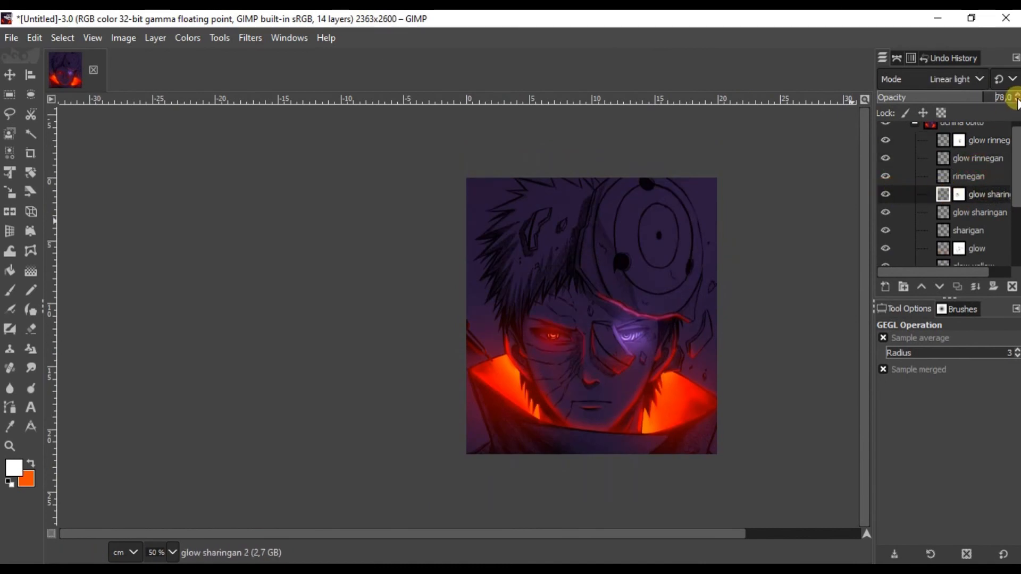
Step: Lower the glow sharingan 2 layer's opacity to 72 and check the eye glow against the whole drawing
key(m)
scroll(570, 254, down, 1)
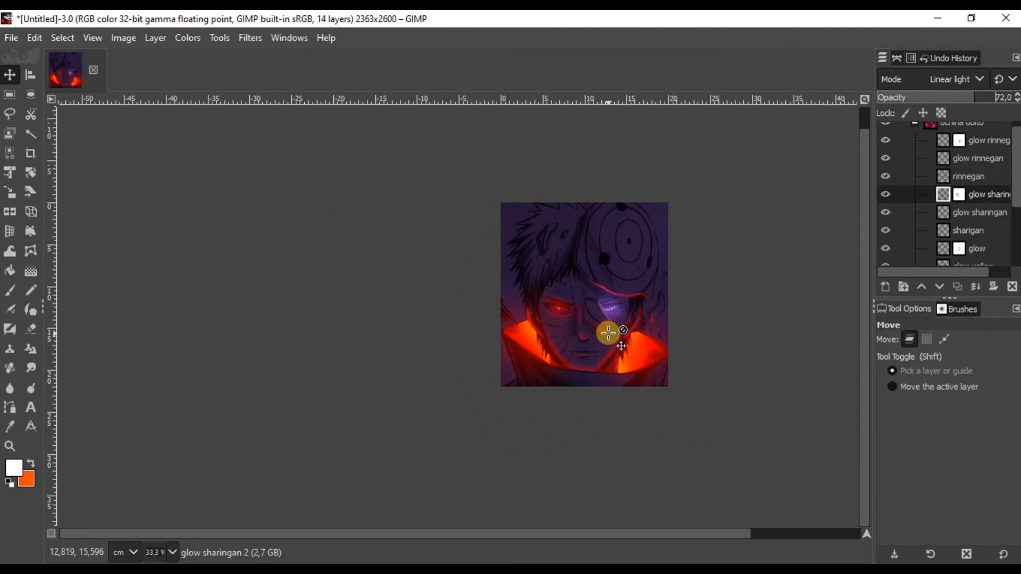
scroll(622, 280, up, 5)
scroll(622, 280, down, 4)
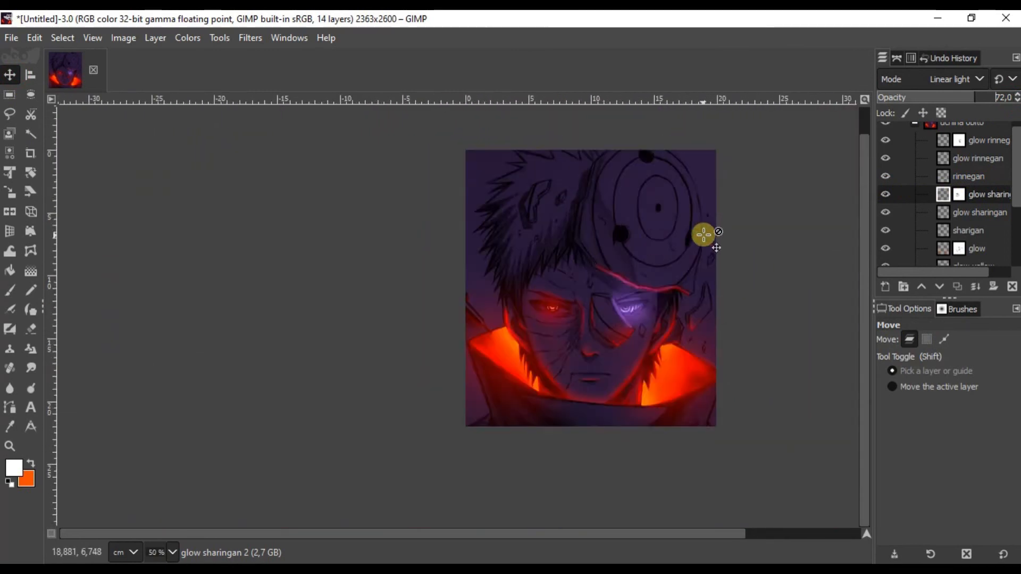
scroll(703, 235, up, 3)
scroll(975, 206, down, 2)
Step: On the glow layer, extend the red glow up the mask's broken edge with an orange Airbrush, size 81, opacity 50.9
click(925, 201)
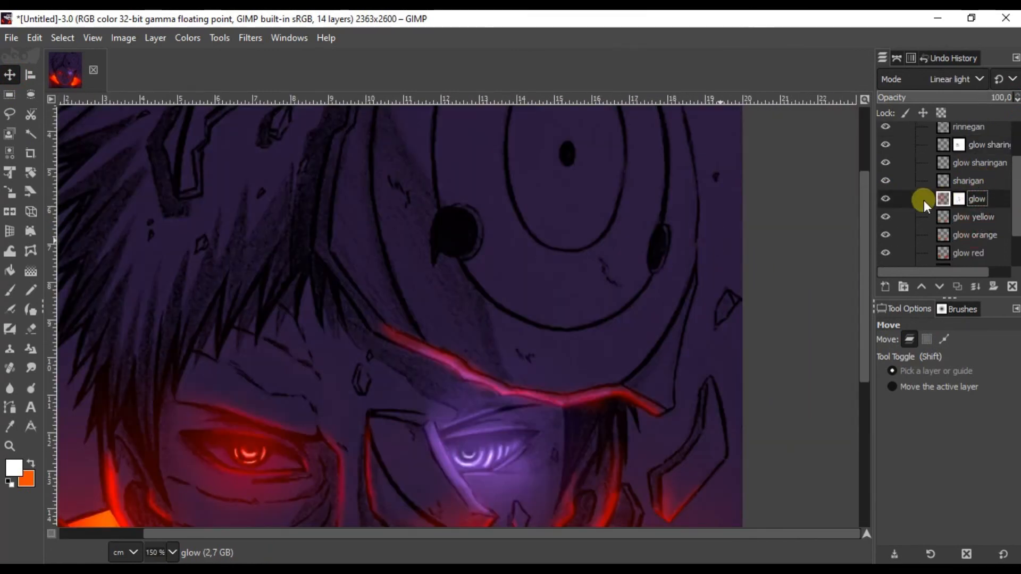
click(11, 388)
click(31, 463)
scroll(305, 406, up, 5)
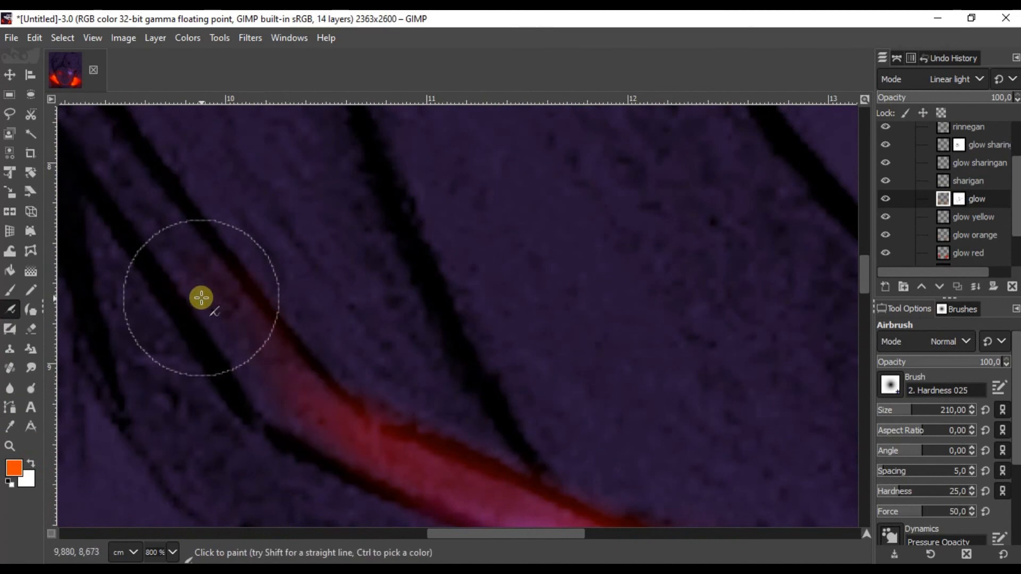
click(903, 410)
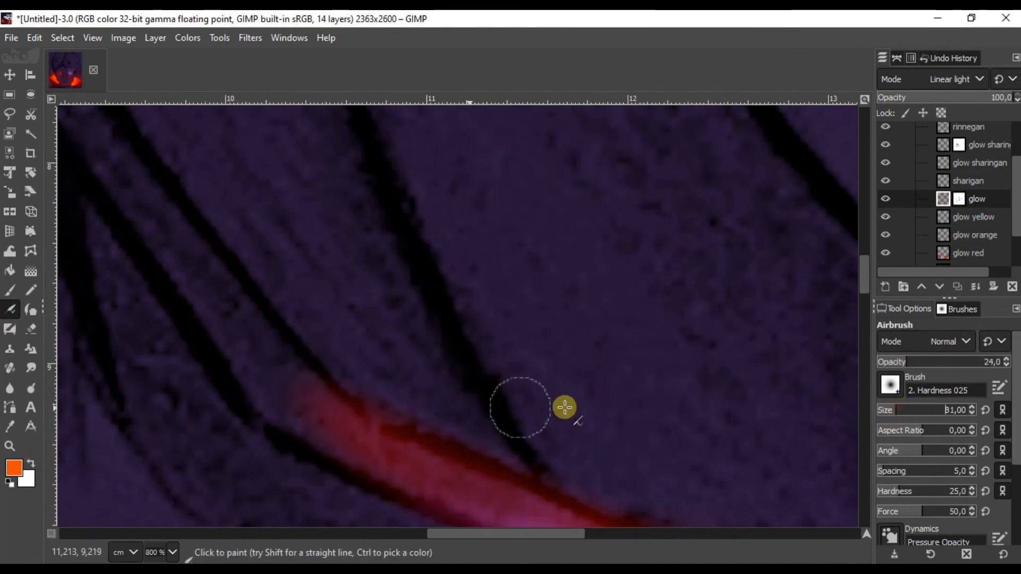
click(941, 360)
drag(187, 290, 143, 208)
scroll(298, 300, down, 6)
Step: On the glow layer's mask, airbrush black over the newly painted upper end of the broken-edge glow to fade it
click(958, 198)
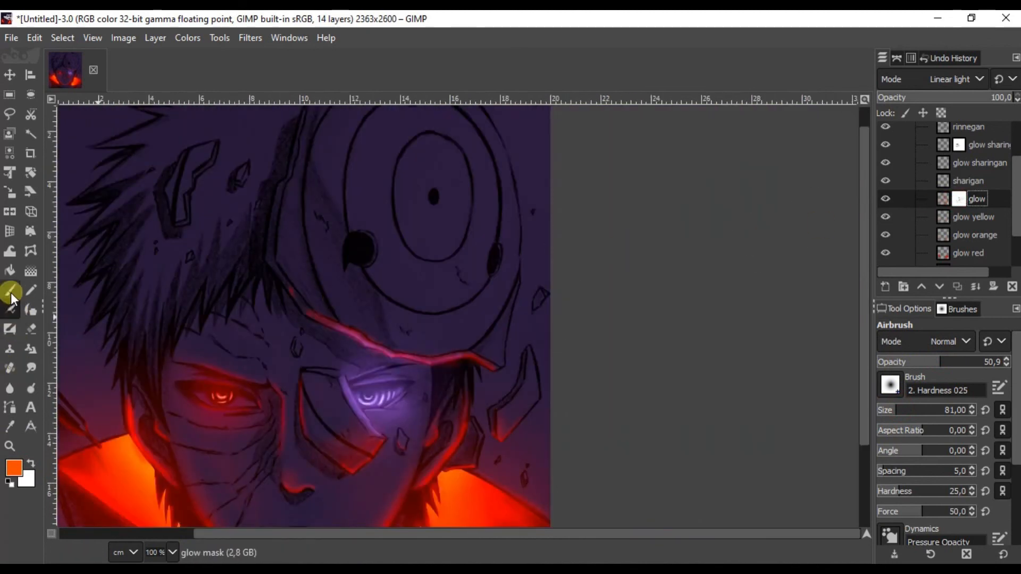
scroll(287, 310, up, 3)
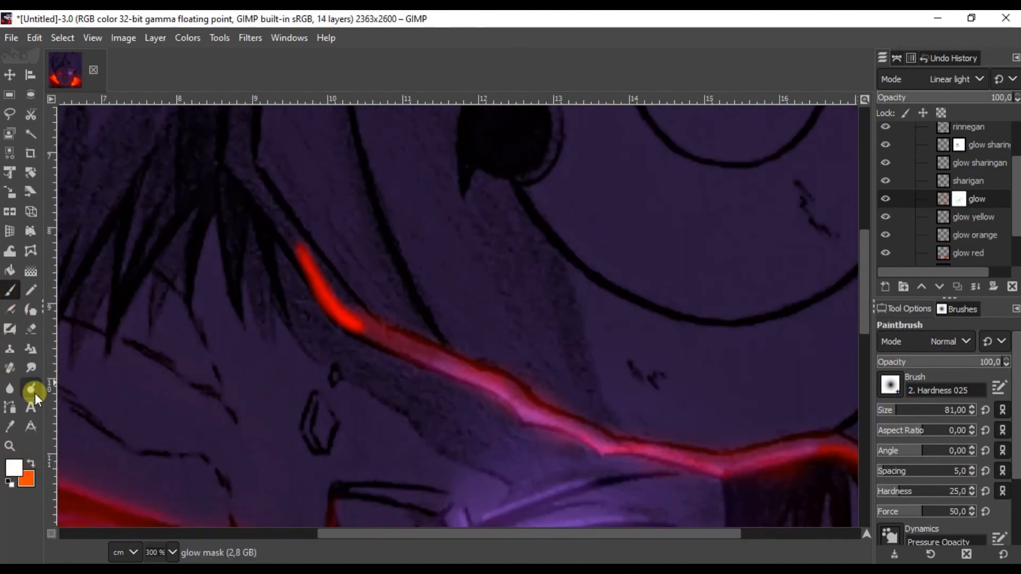
key(a)
click(11, 467)
drag(624, 305, 596, 337)
click(776, 395)
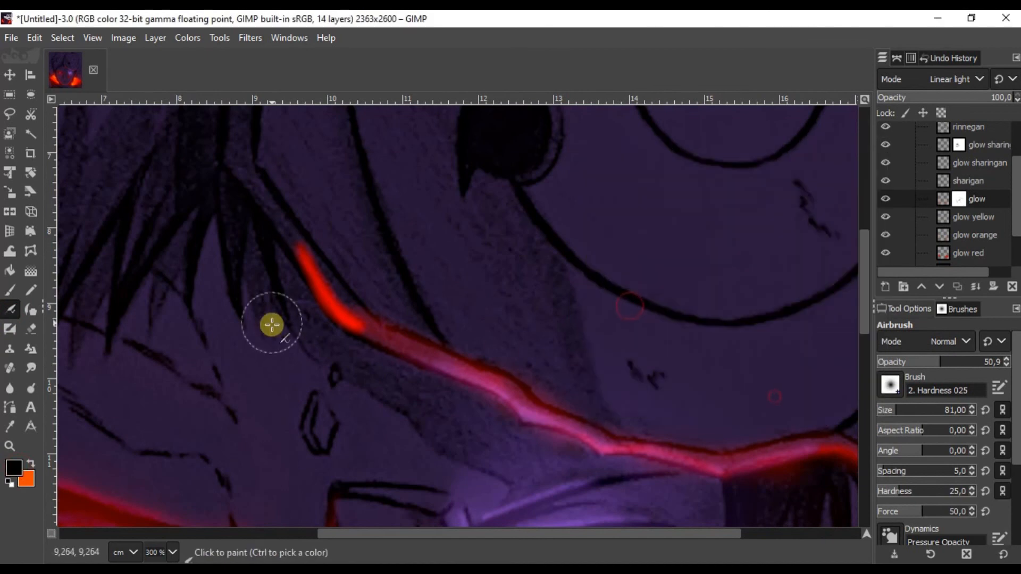
drag(346, 298, 334, 335)
scroll(430, 224, down, 7)
scroll(431, 230, up, 1)
Step: Fade the outer end of the broken-edge glow above the Rinnegan eye with black on the glow layer's mask
scroll(430, 229, up, 4)
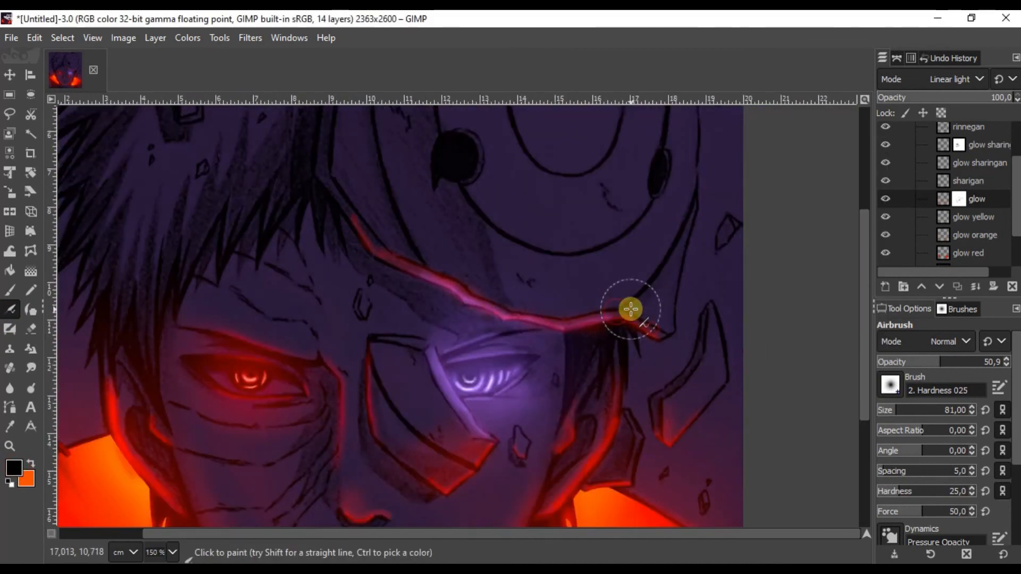
scroll(576, 242, down, 4)
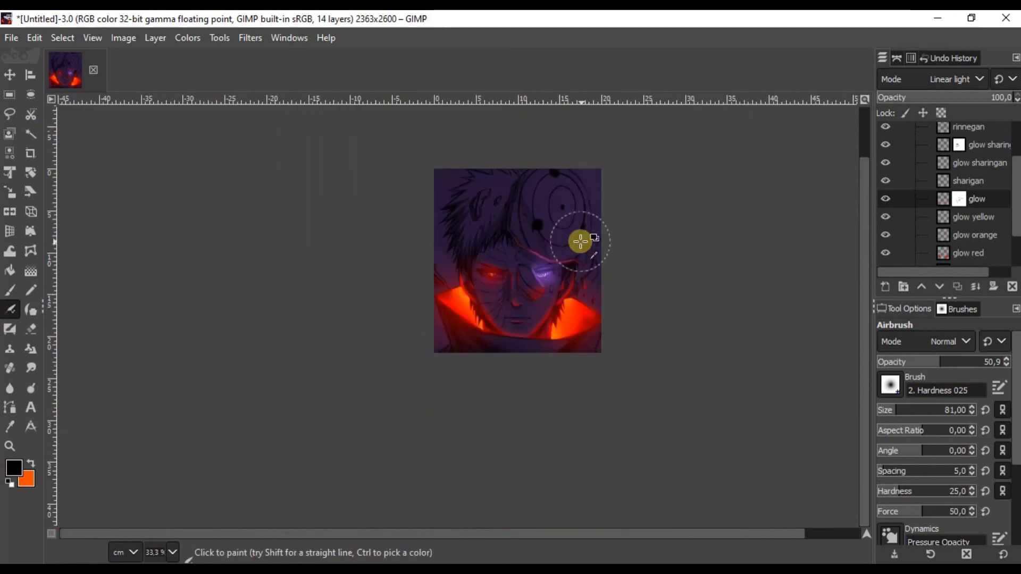
scroll(501, 153, up, 1)
key(m)
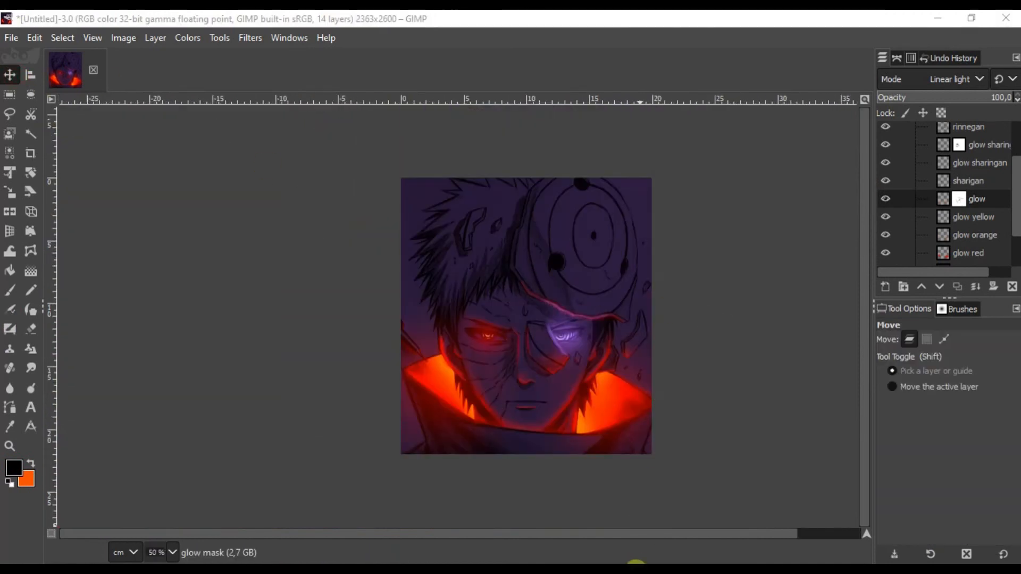
click(636, 572)
drag(742, 392, 723, 470)
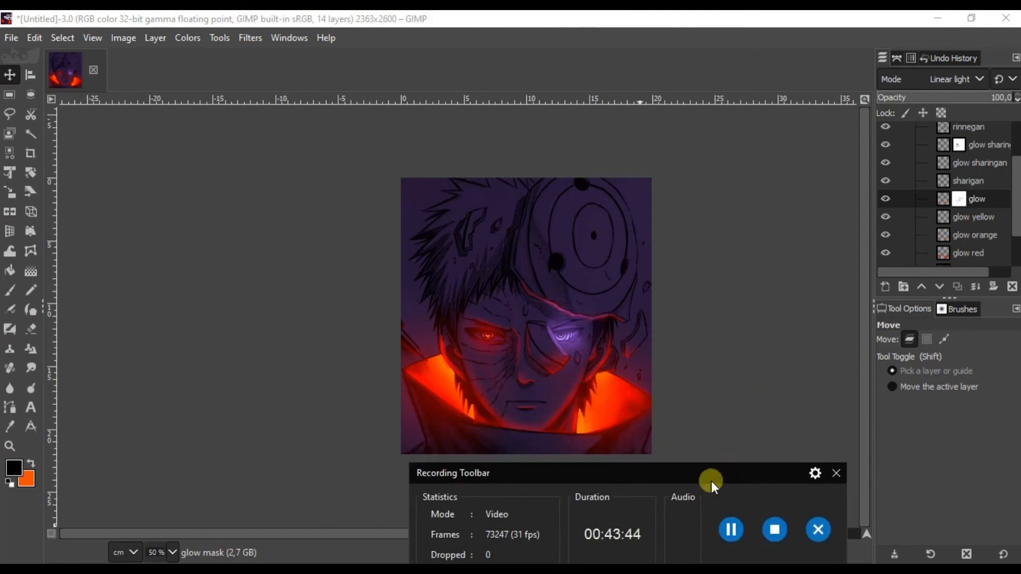
Step: Ready the Airbrush with the orange foreground colour at the floating mask fragment beside the Rinnegan eye
click(9, 309)
key(x)
key(2)
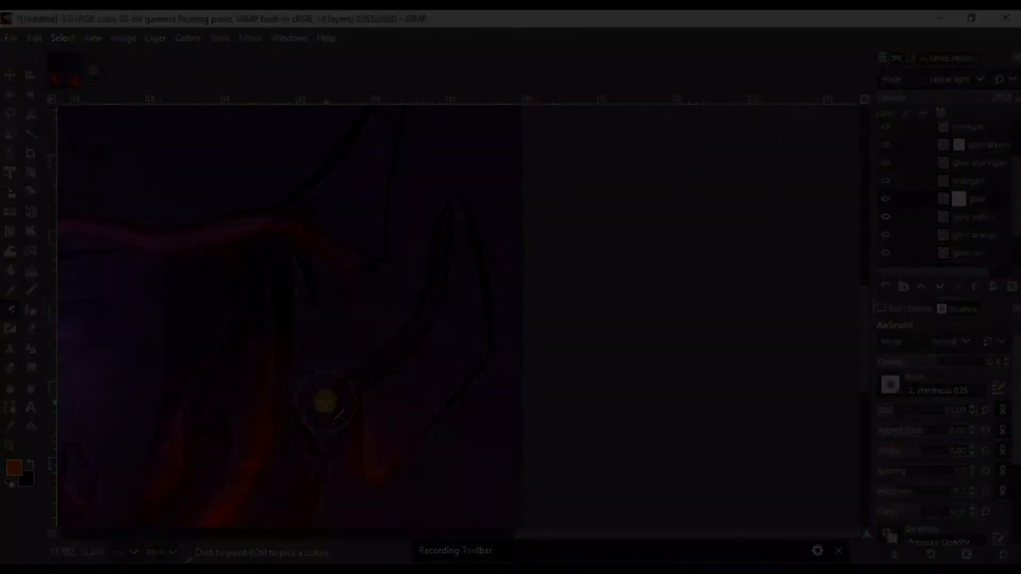